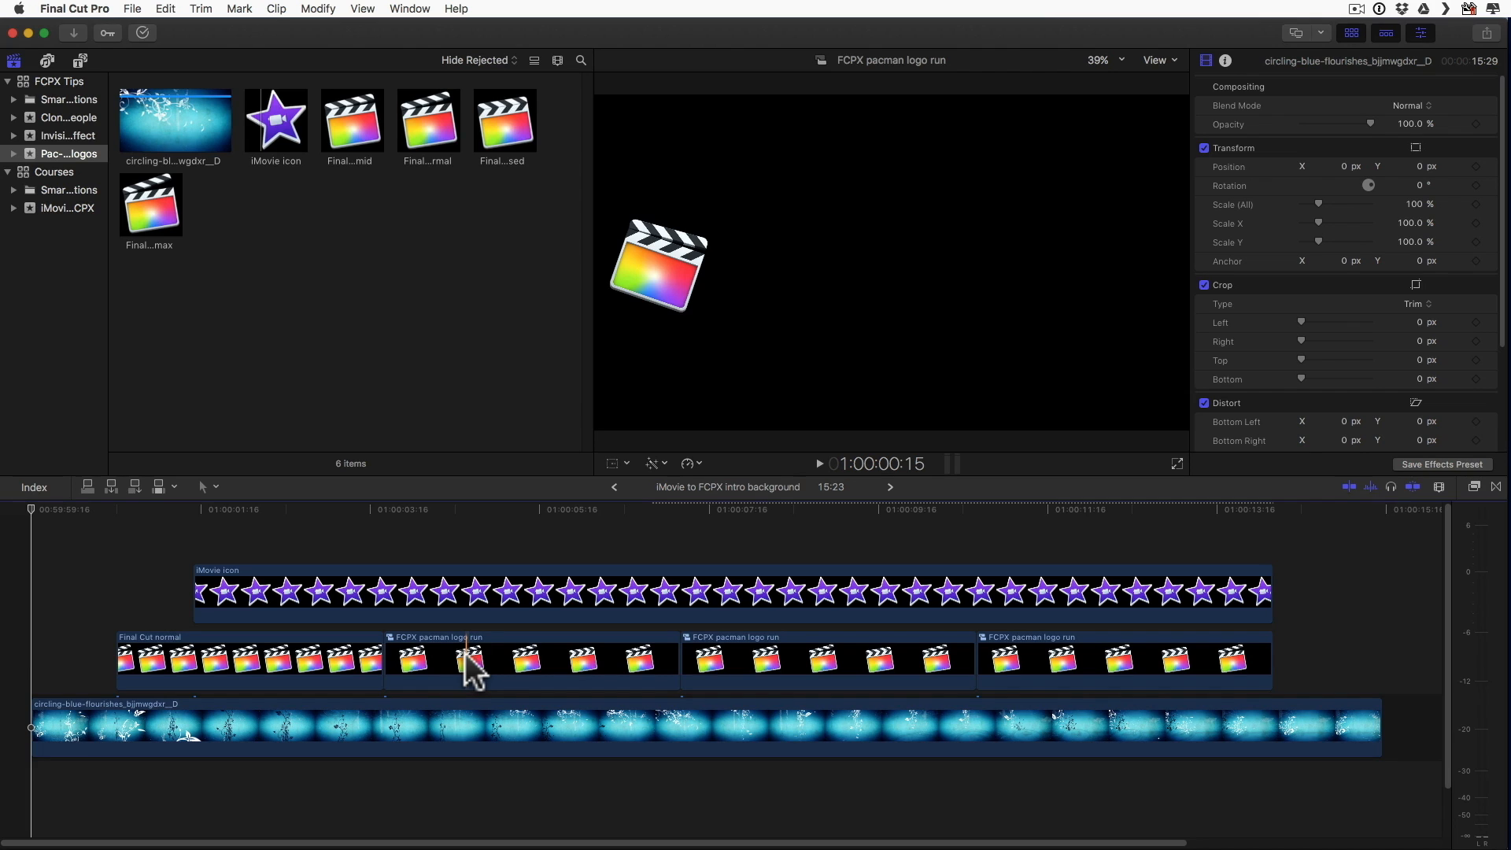
# Step: Show the video animation of the first two FCPX pacman logo run clips to inspect their keyframes, and hide it again
pyautogui.click(499, 667)
pyautogui.click(786, 670)
pyautogui.click(1069, 670)
pyautogui.click(622, 673)
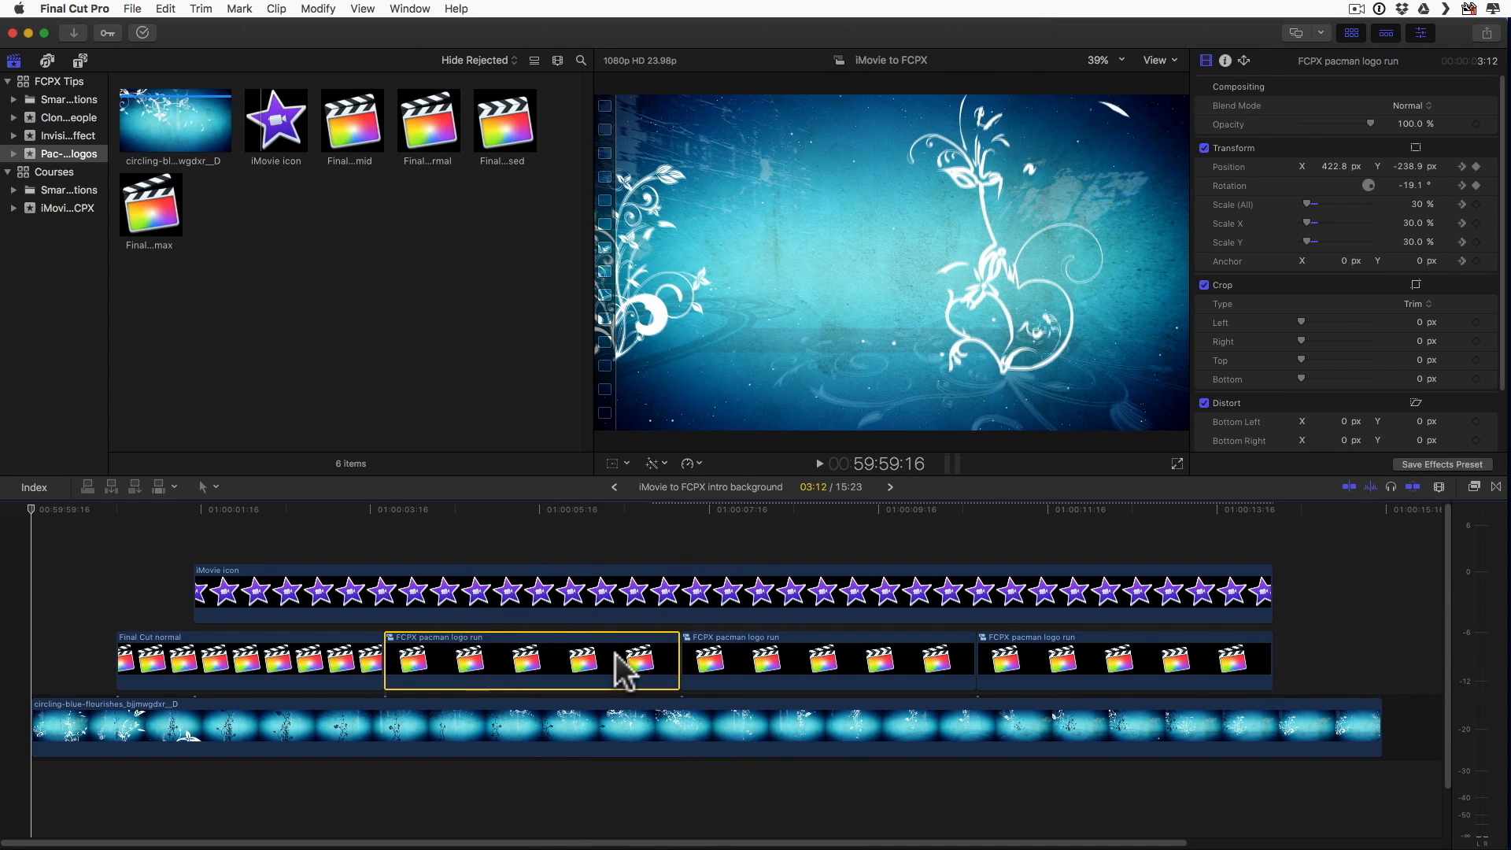
pyautogui.rightClick(615, 653)
pyautogui.click(764, 693)
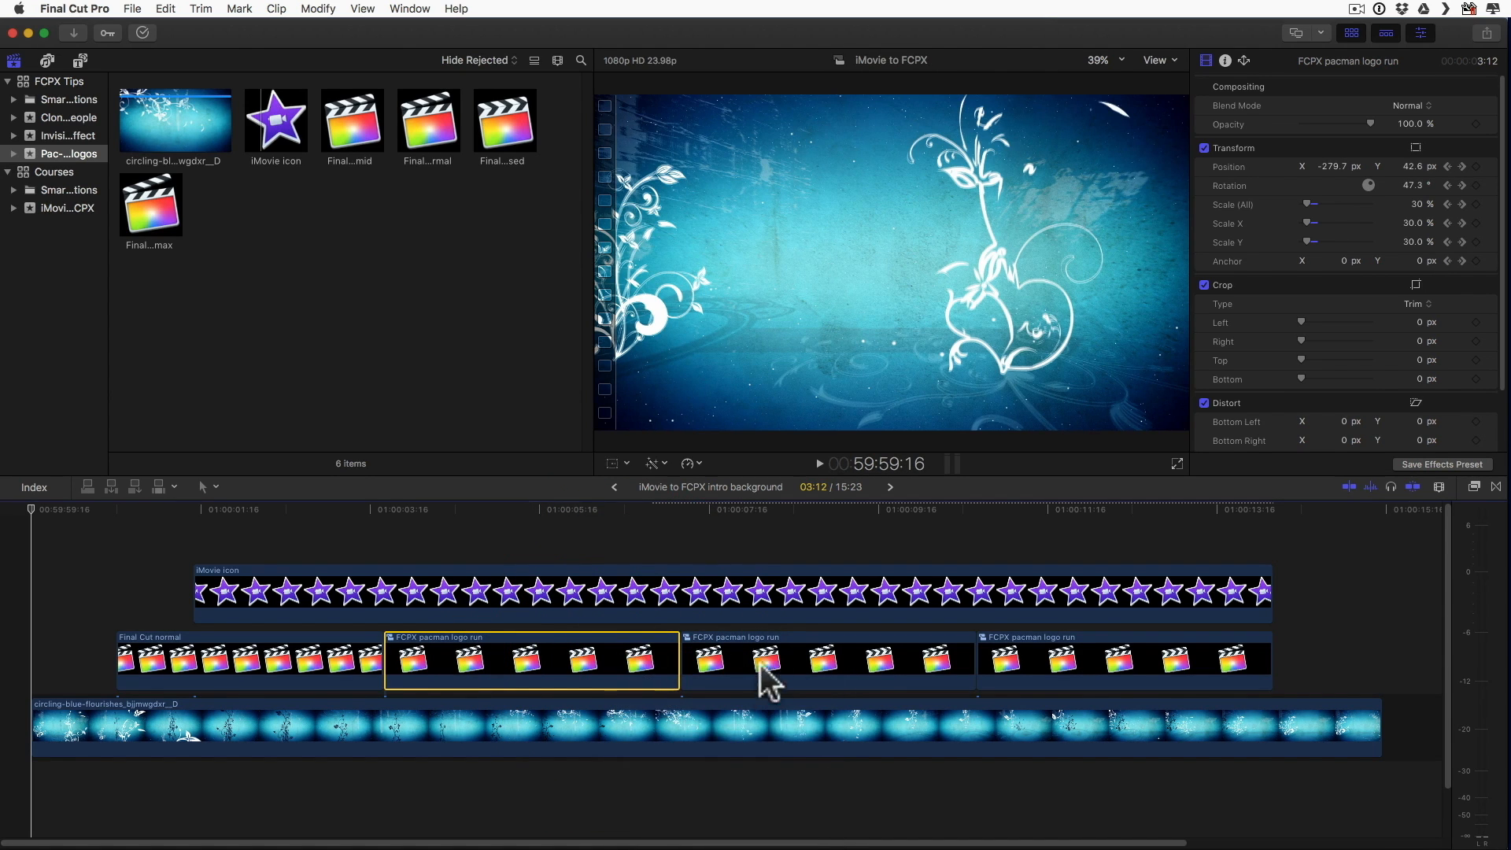
pyautogui.click(762, 642)
pyautogui.rightClick(761, 639)
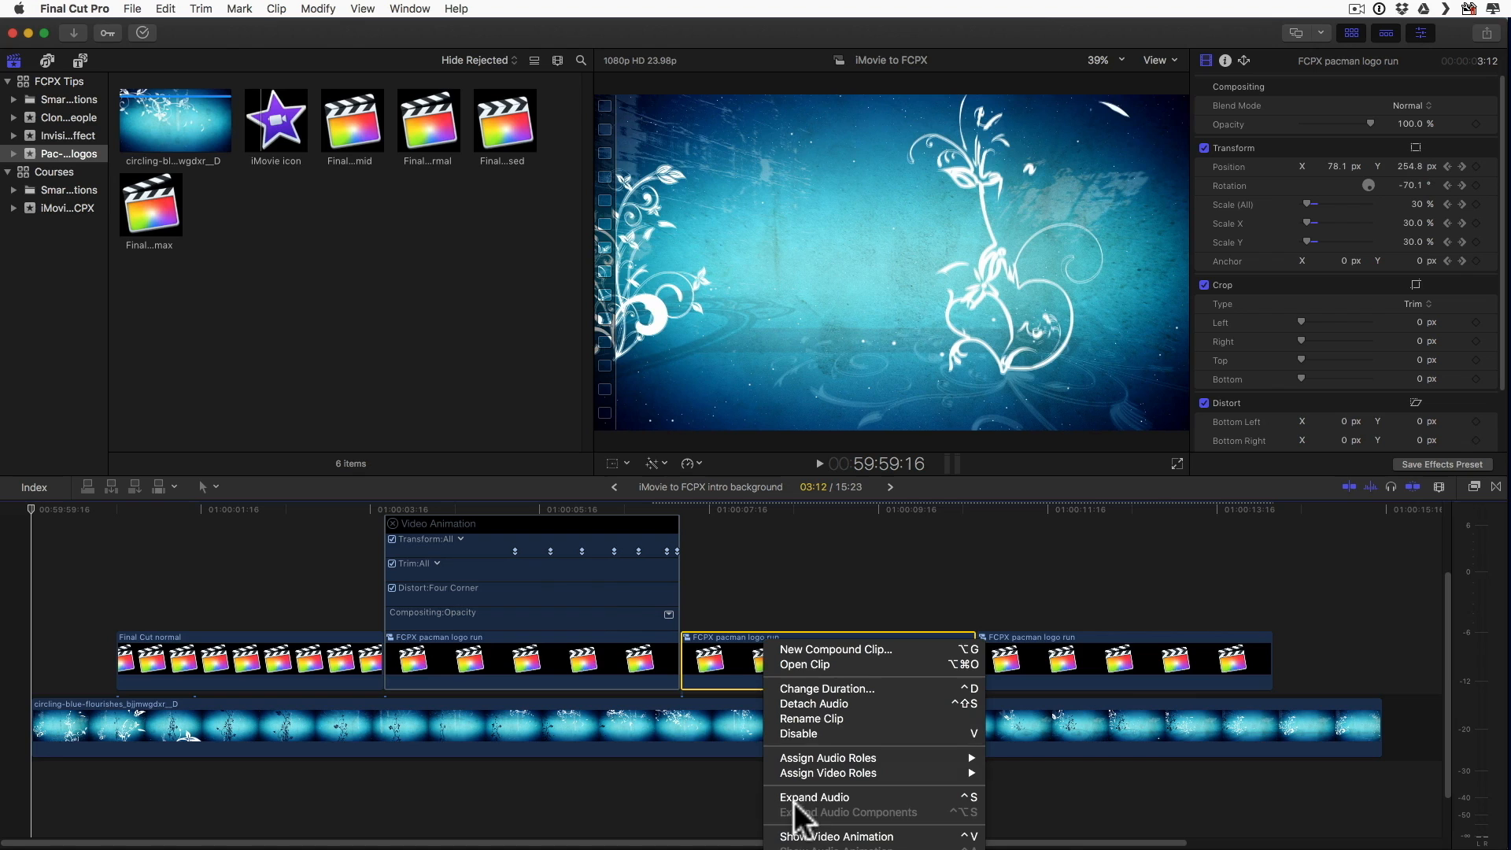
pyautogui.click(796, 837)
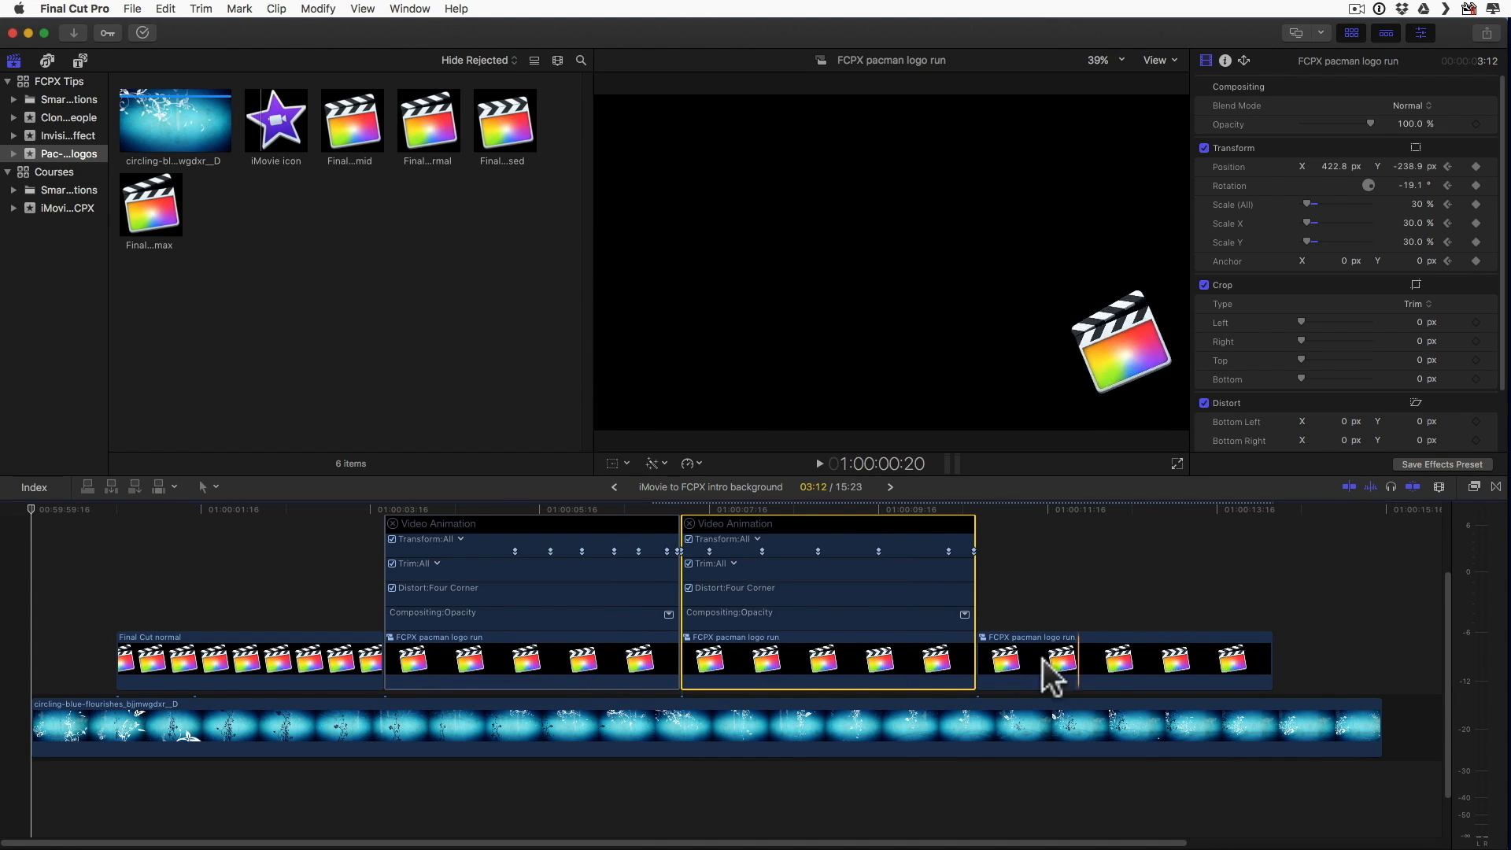
pyautogui.click(690, 523)
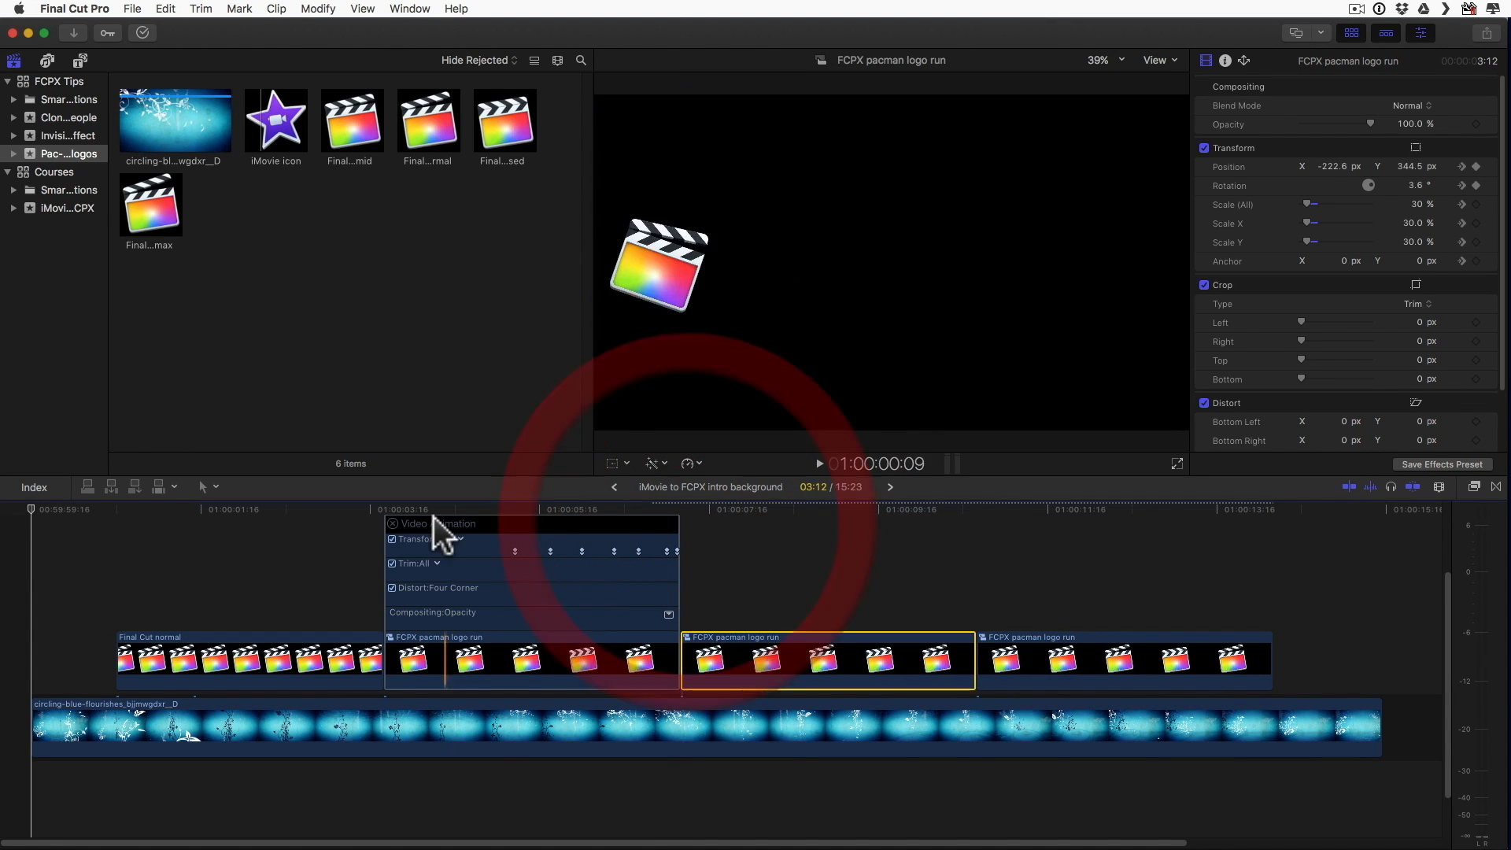
pyautogui.click(392, 524)
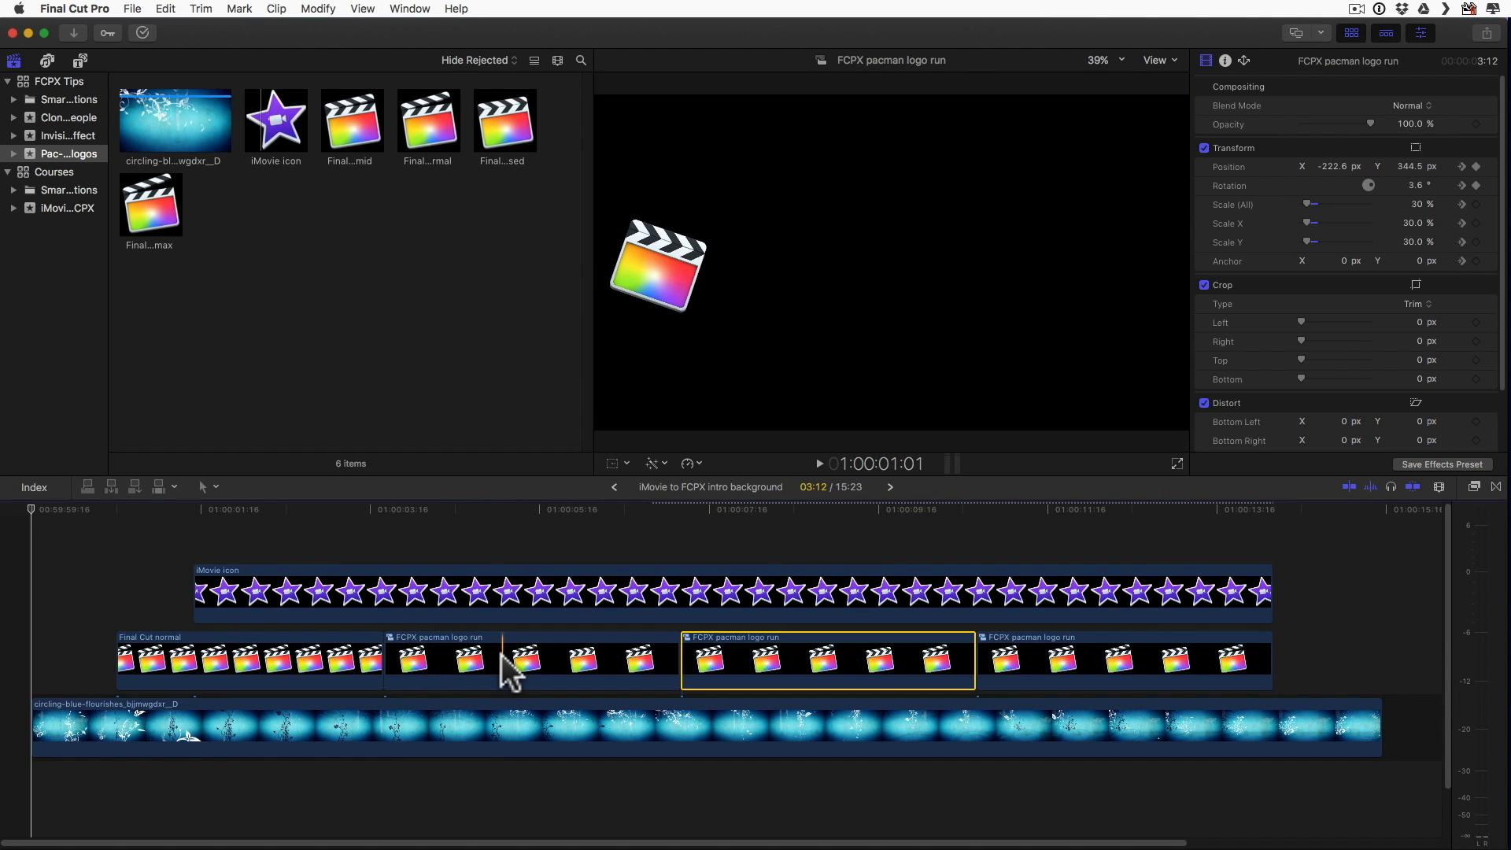
# Step: Switch to Pixelmator, inspect the separate layers of Final Cut max.pxm by toggling their visibility, and close the logo documents
pyautogui.press('super+Tab')
pyautogui.press('super+Tab')
pyautogui.press('super+Tab')
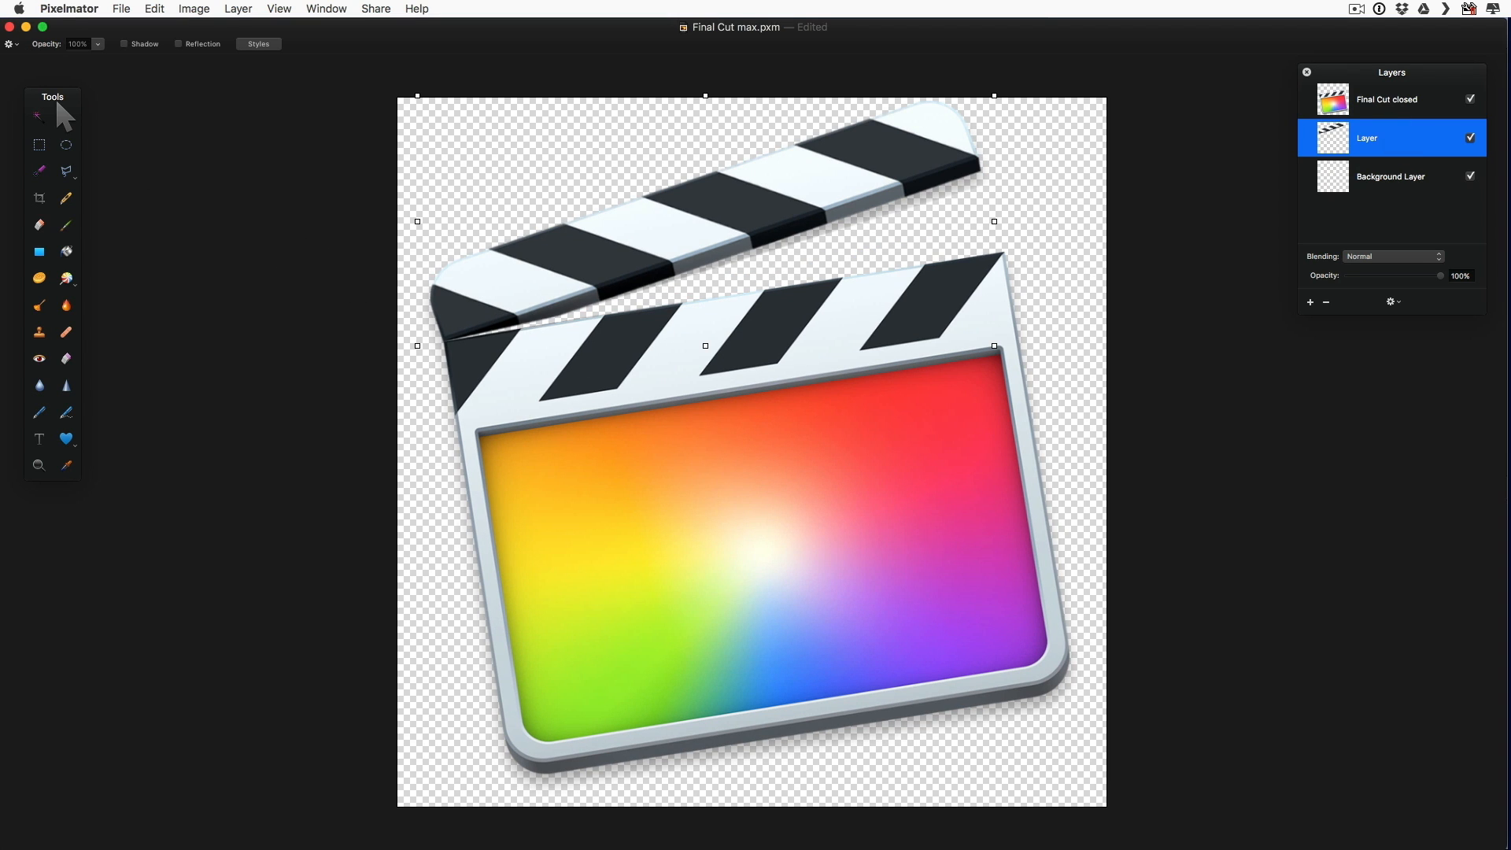
pyautogui.click(1470, 138)
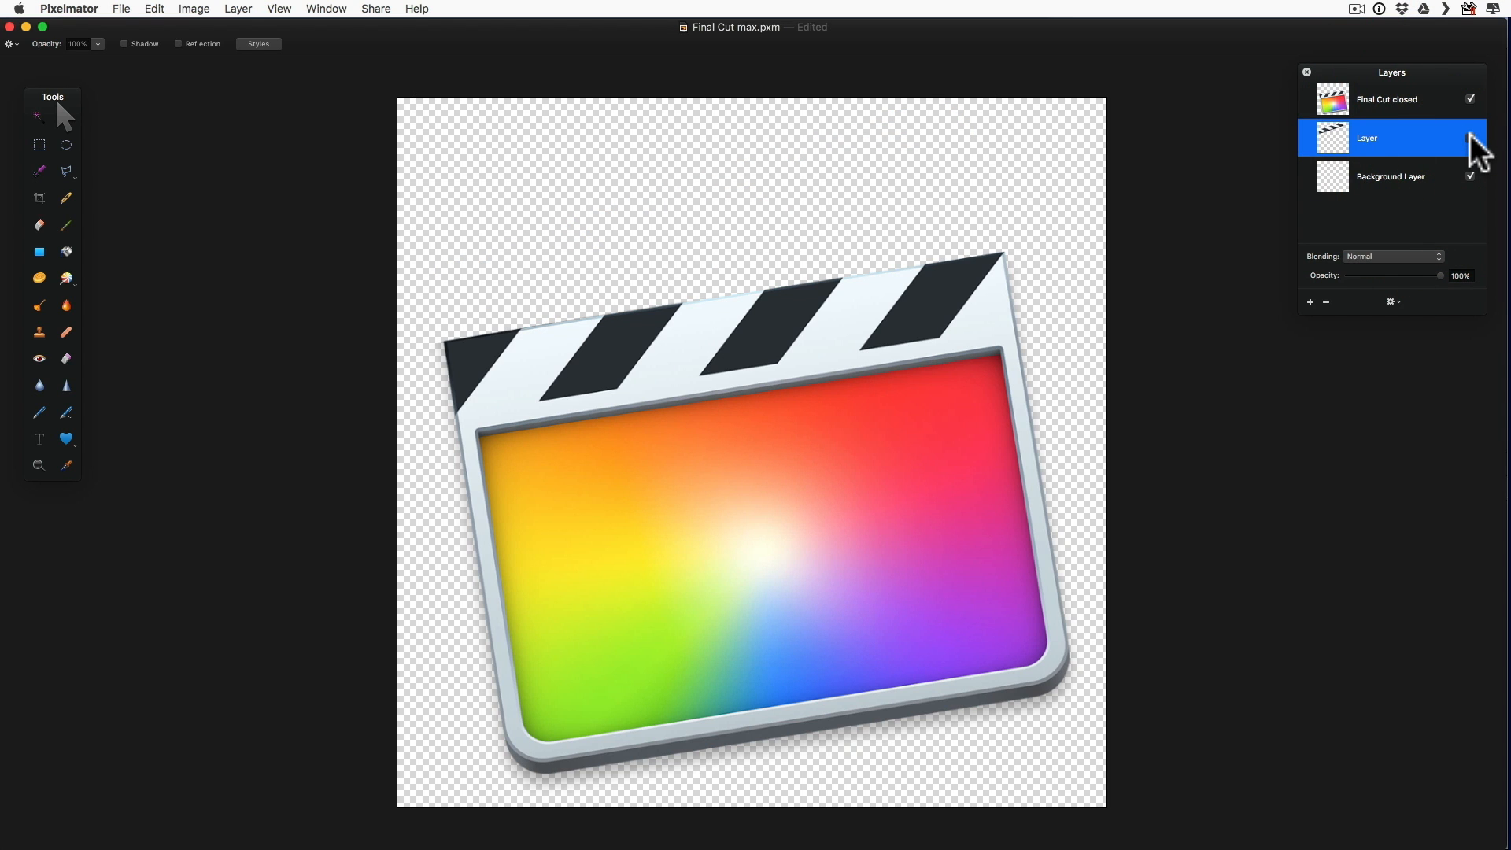
pyautogui.click(1470, 137)
pyautogui.click(1470, 99)
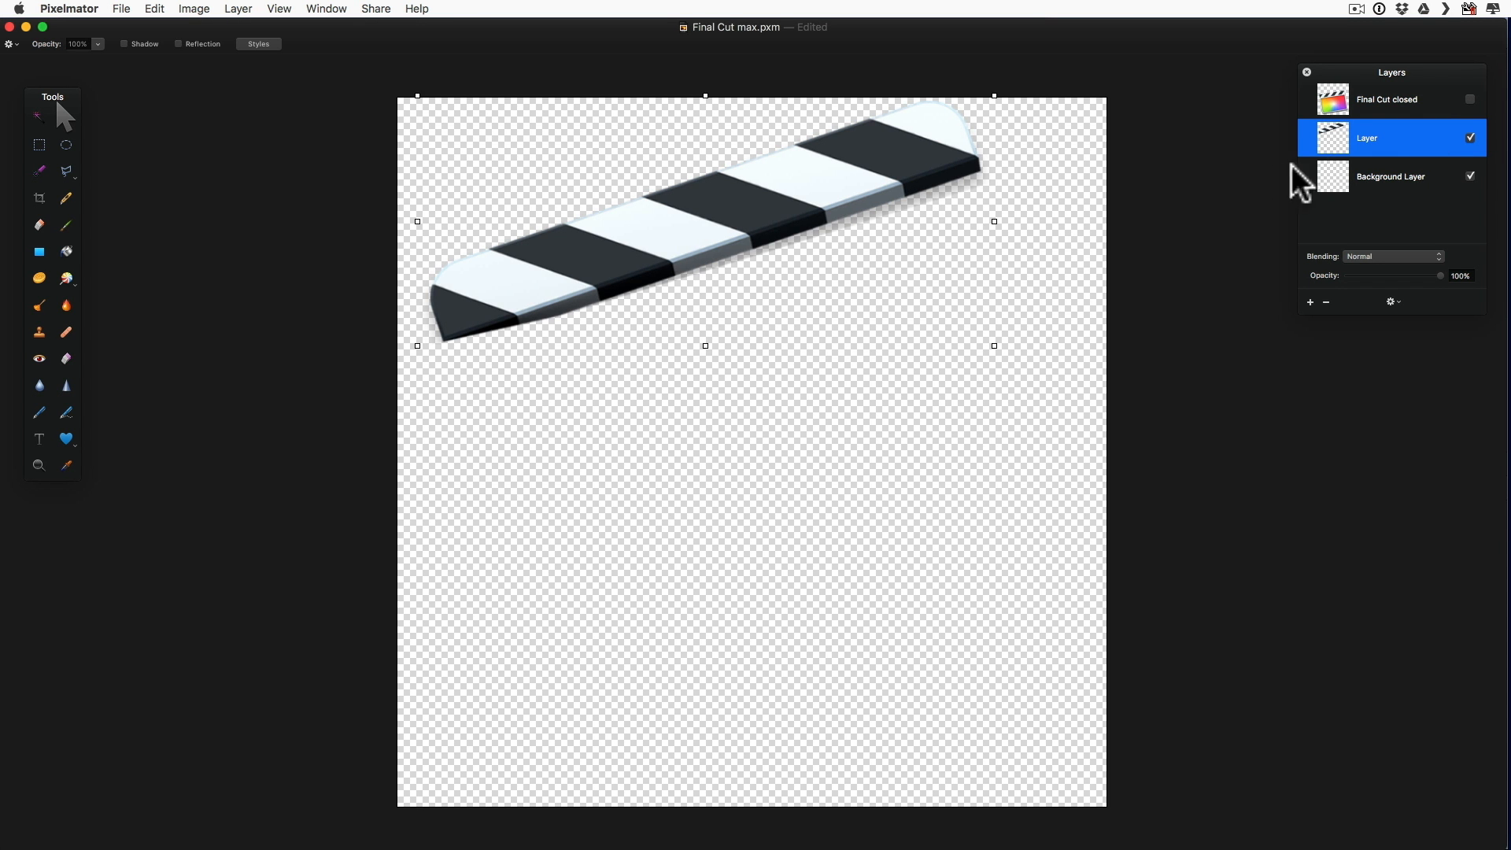
pyautogui.click(1471, 99)
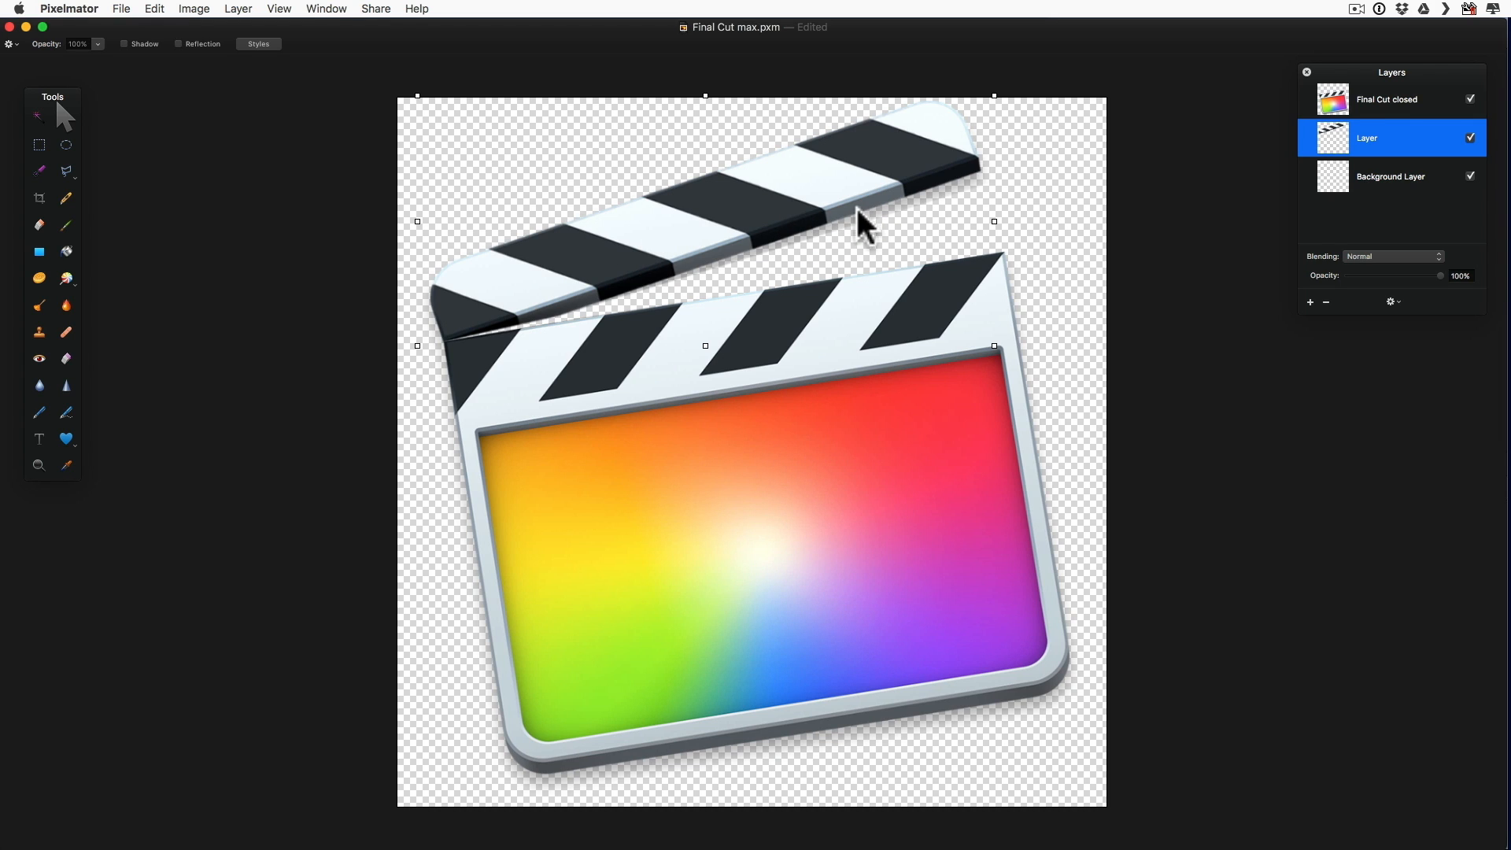
pyautogui.click(10, 27)
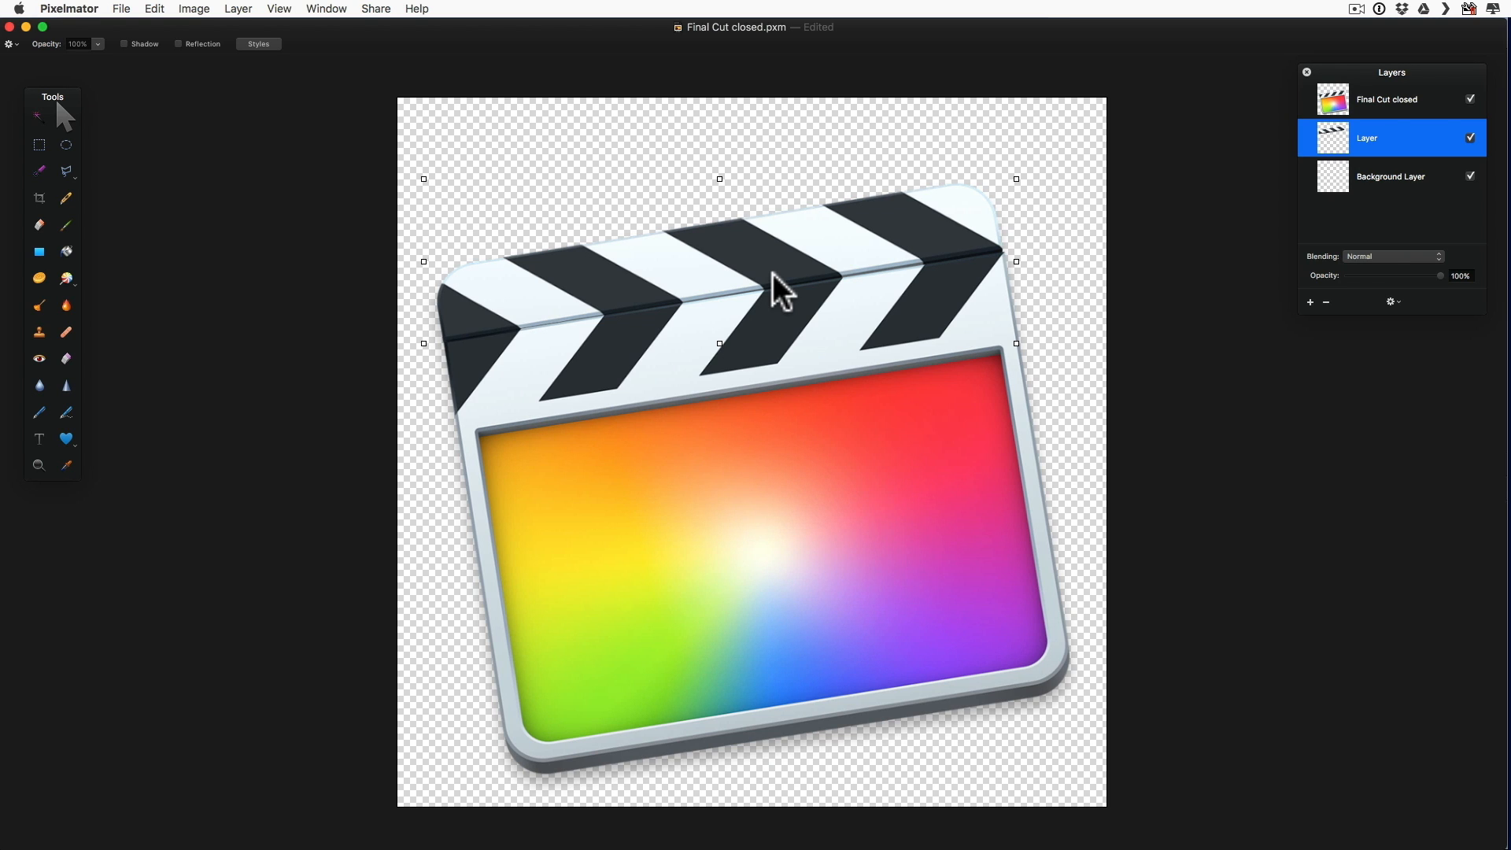
pyautogui.click(9, 27)
# Step: View the logo image files in the From iMovie to FCPX folder in Finder, and return to Final Cut Pro
pyautogui.press('super+Tab')
pyautogui.press('super+Tab')
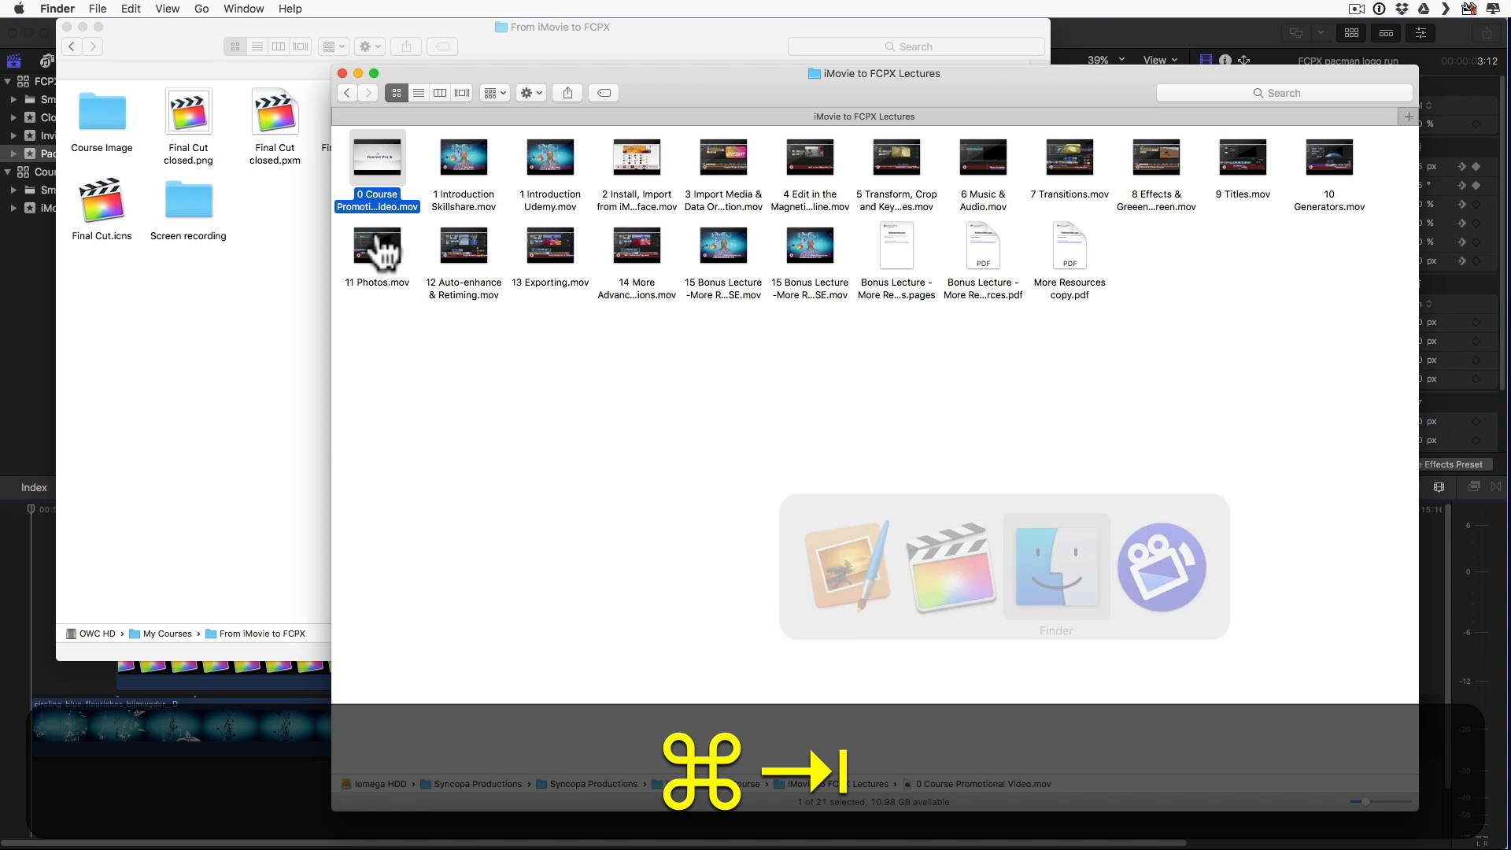
pyautogui.click(177, 395)
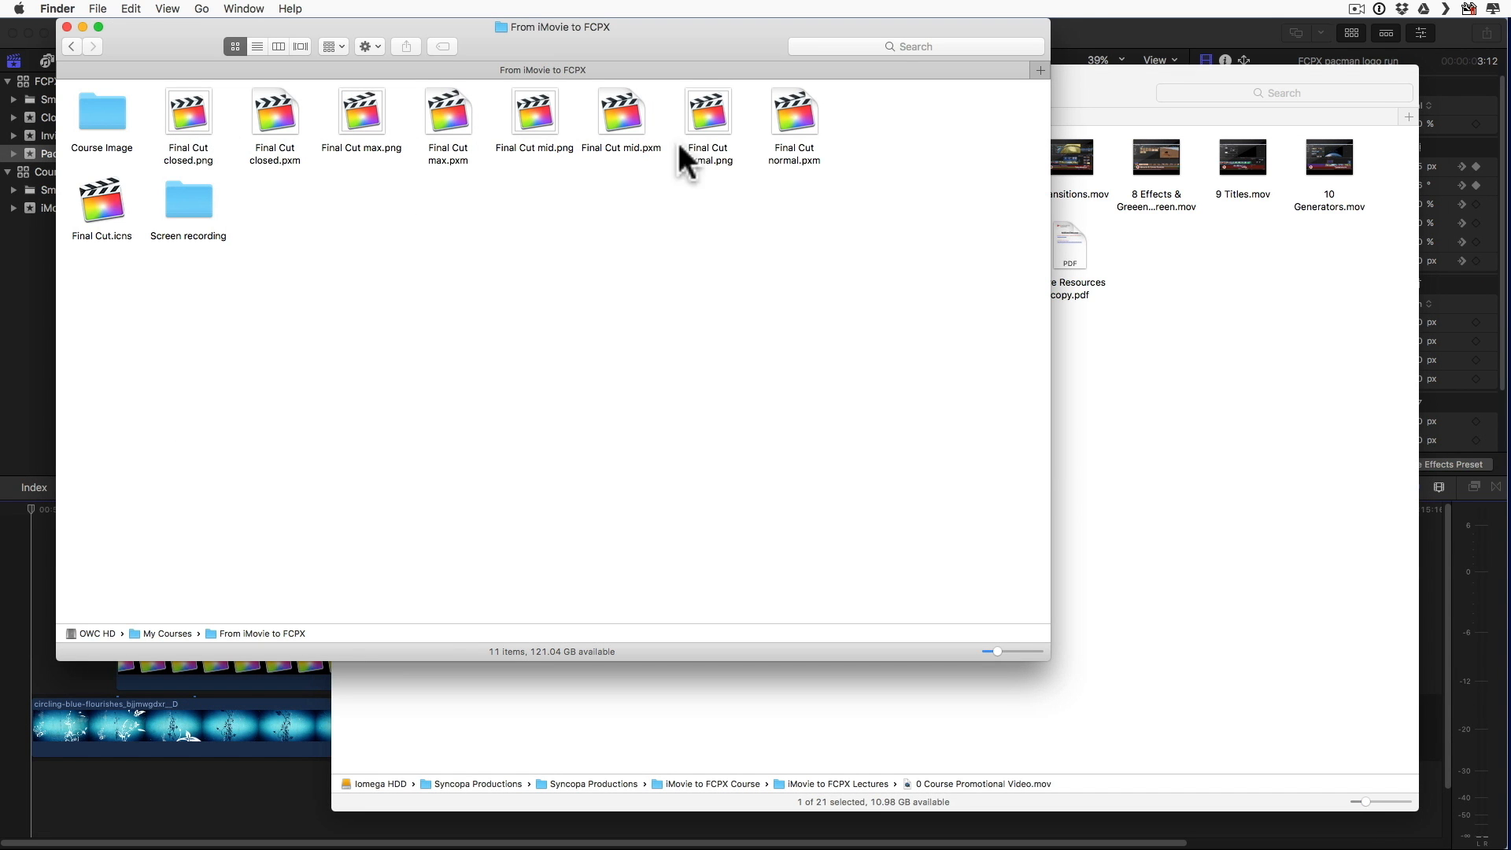
pyautogui.click(20, 371)
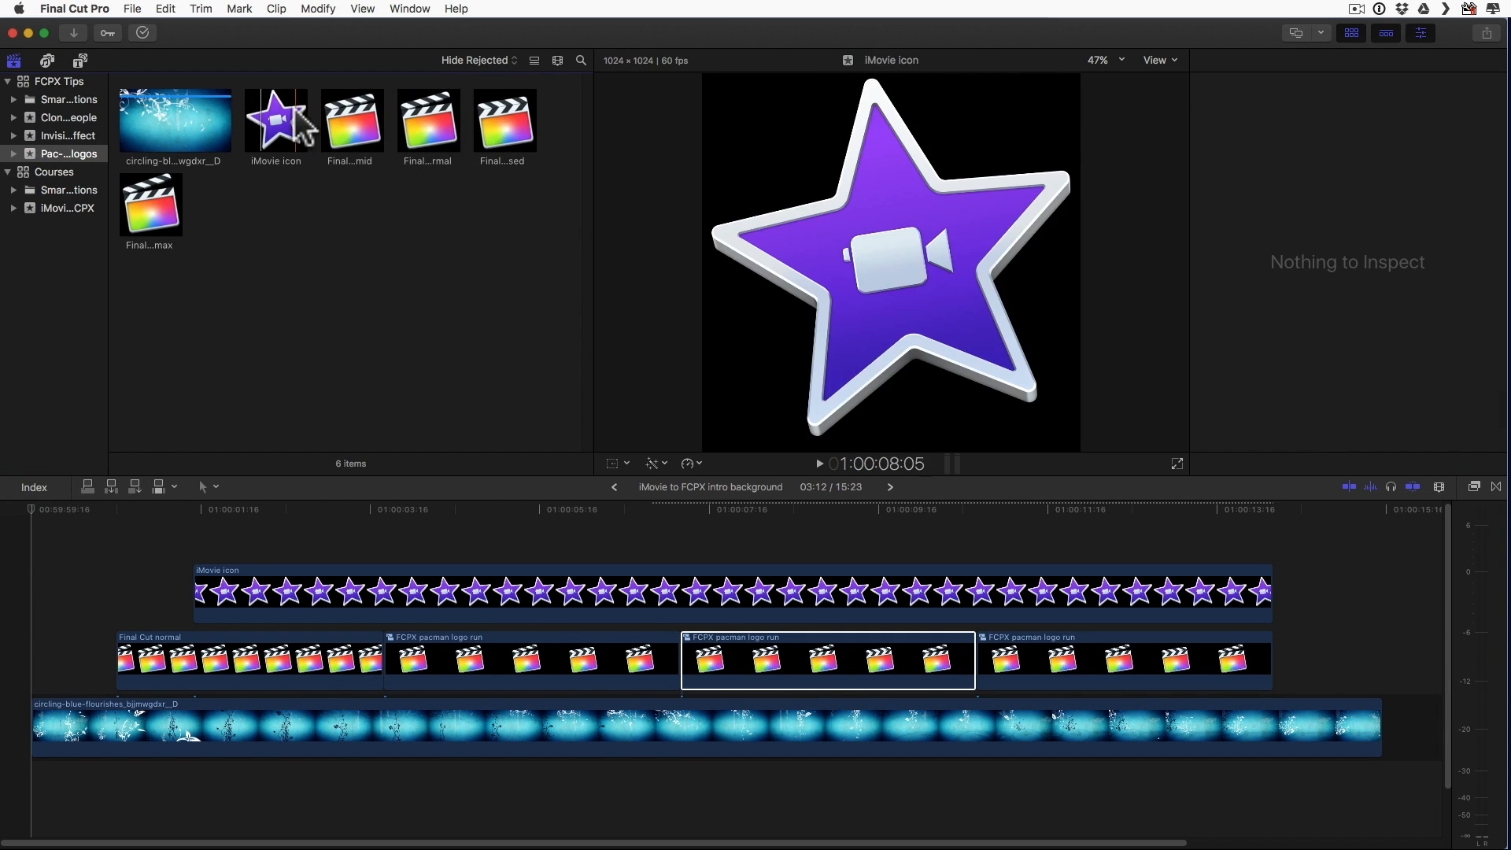
# Step: Create a project named FCPX animated logo with custom settings of 1080p HD, 1920x1080 and 30p
pyautogui.click(132, 9)
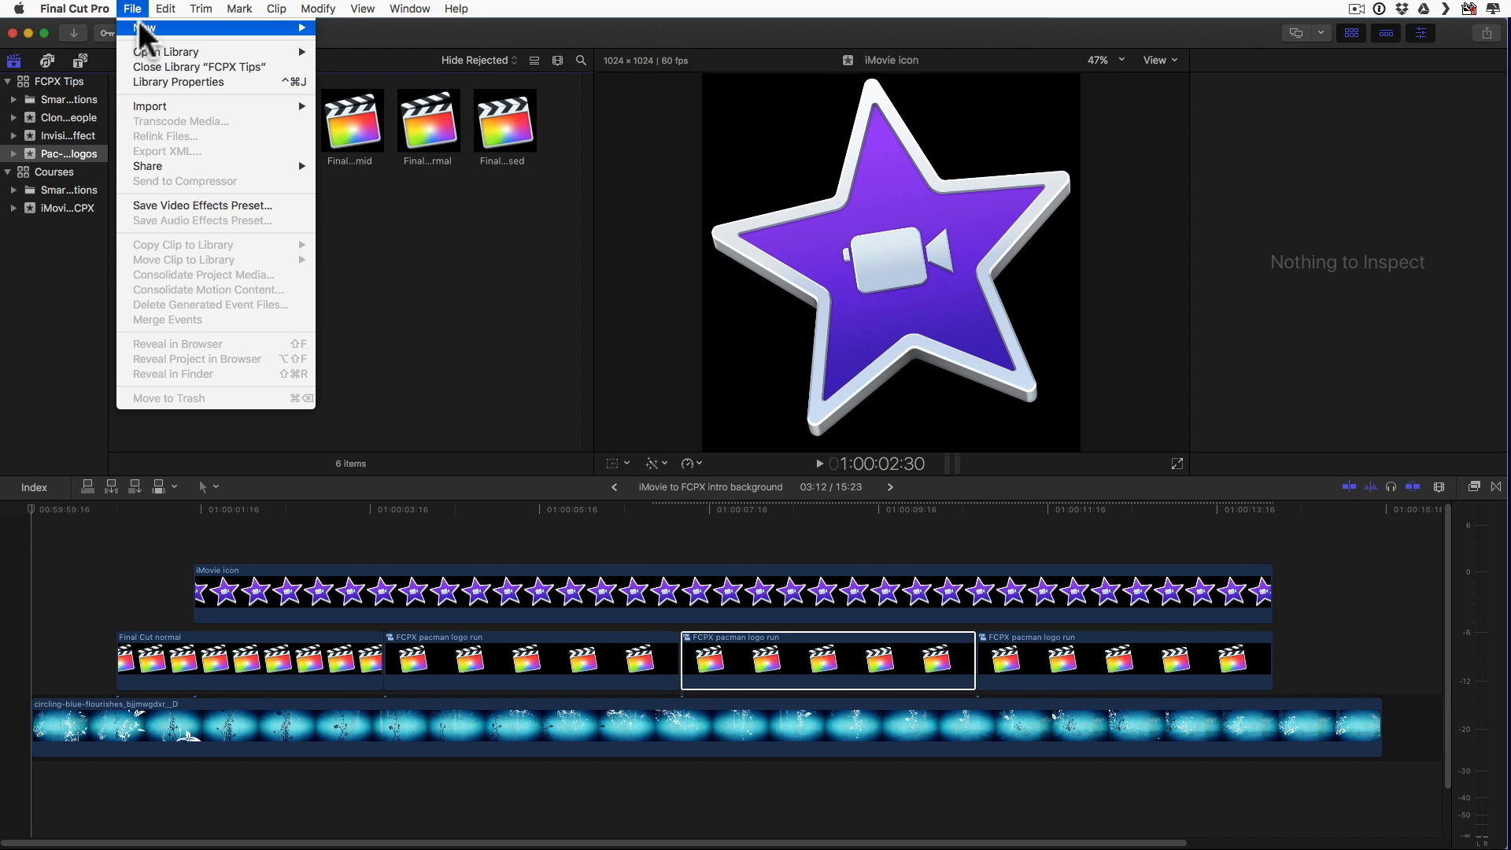
pyautogui.moveTo(196, 28)
pyautogui.click(371, 32)
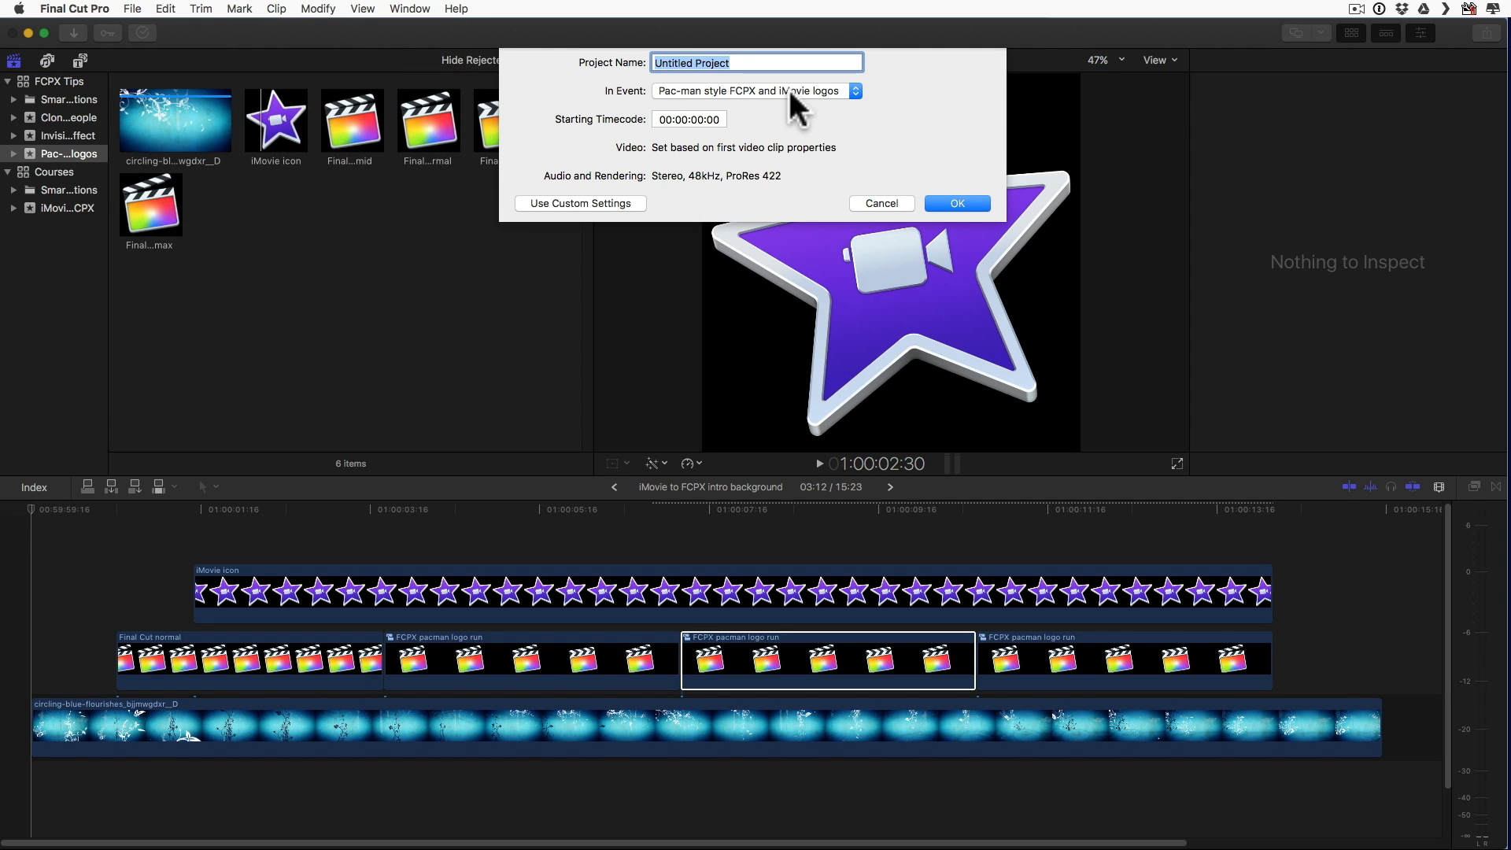
pyautogui.write('FCPX ann')
pyautogui.press('BackSpace')
pyautogui.write('imated lo')
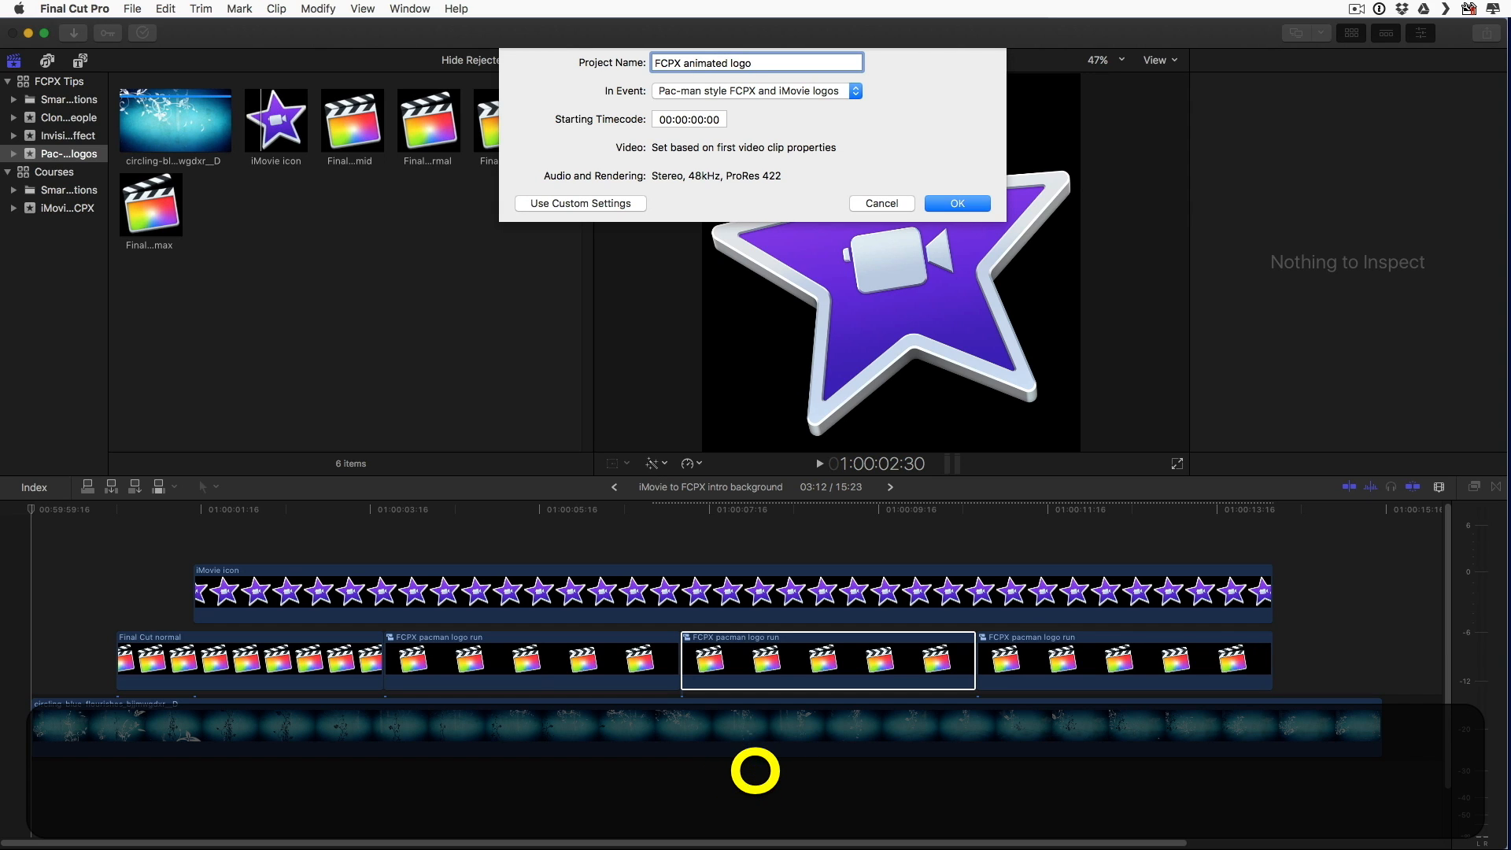
pyautogui.write('go')
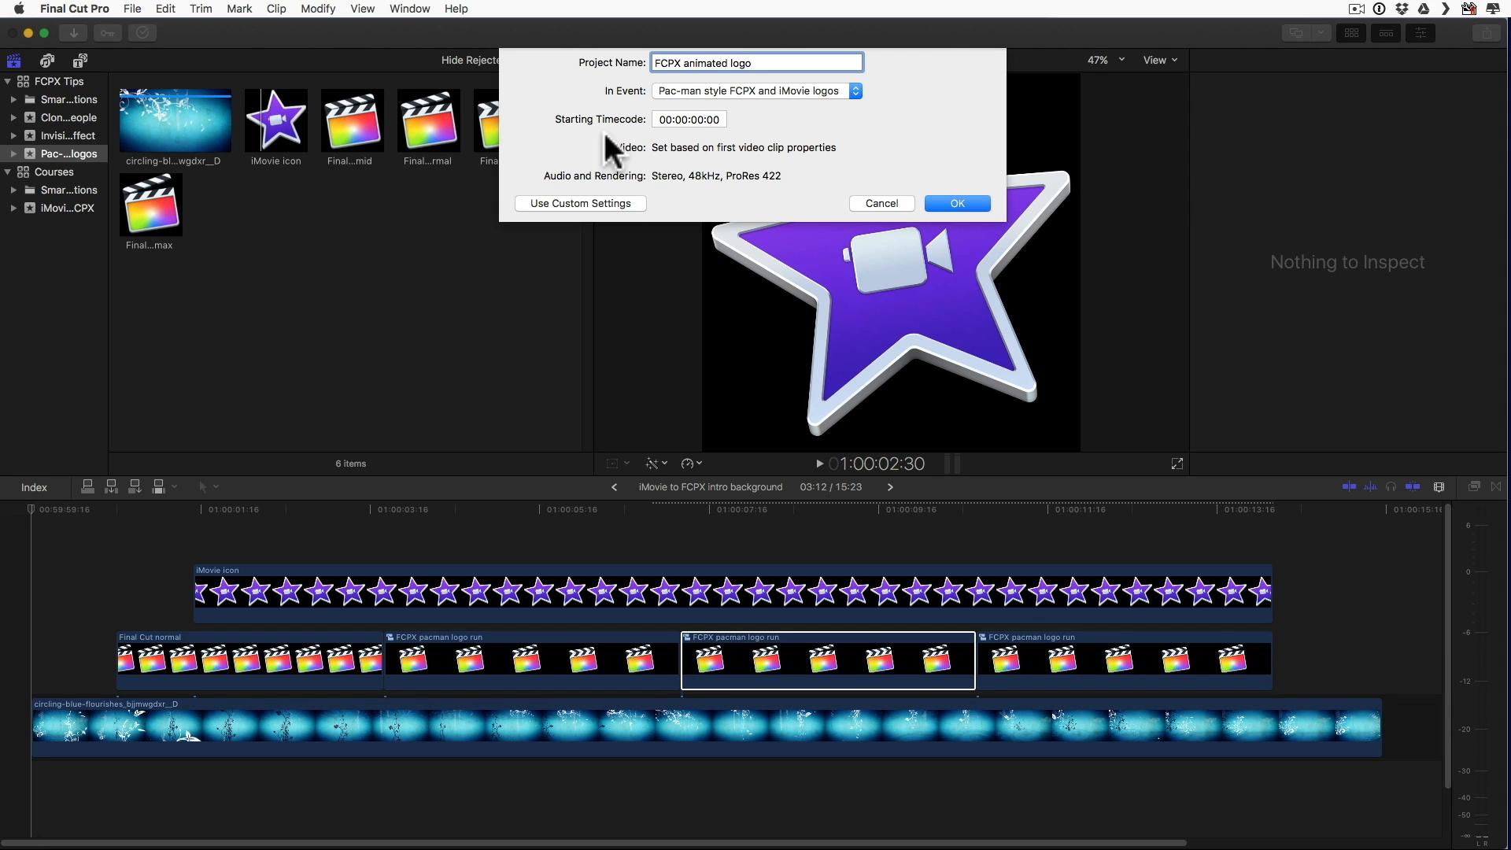
pyautogui.click(573, 201)
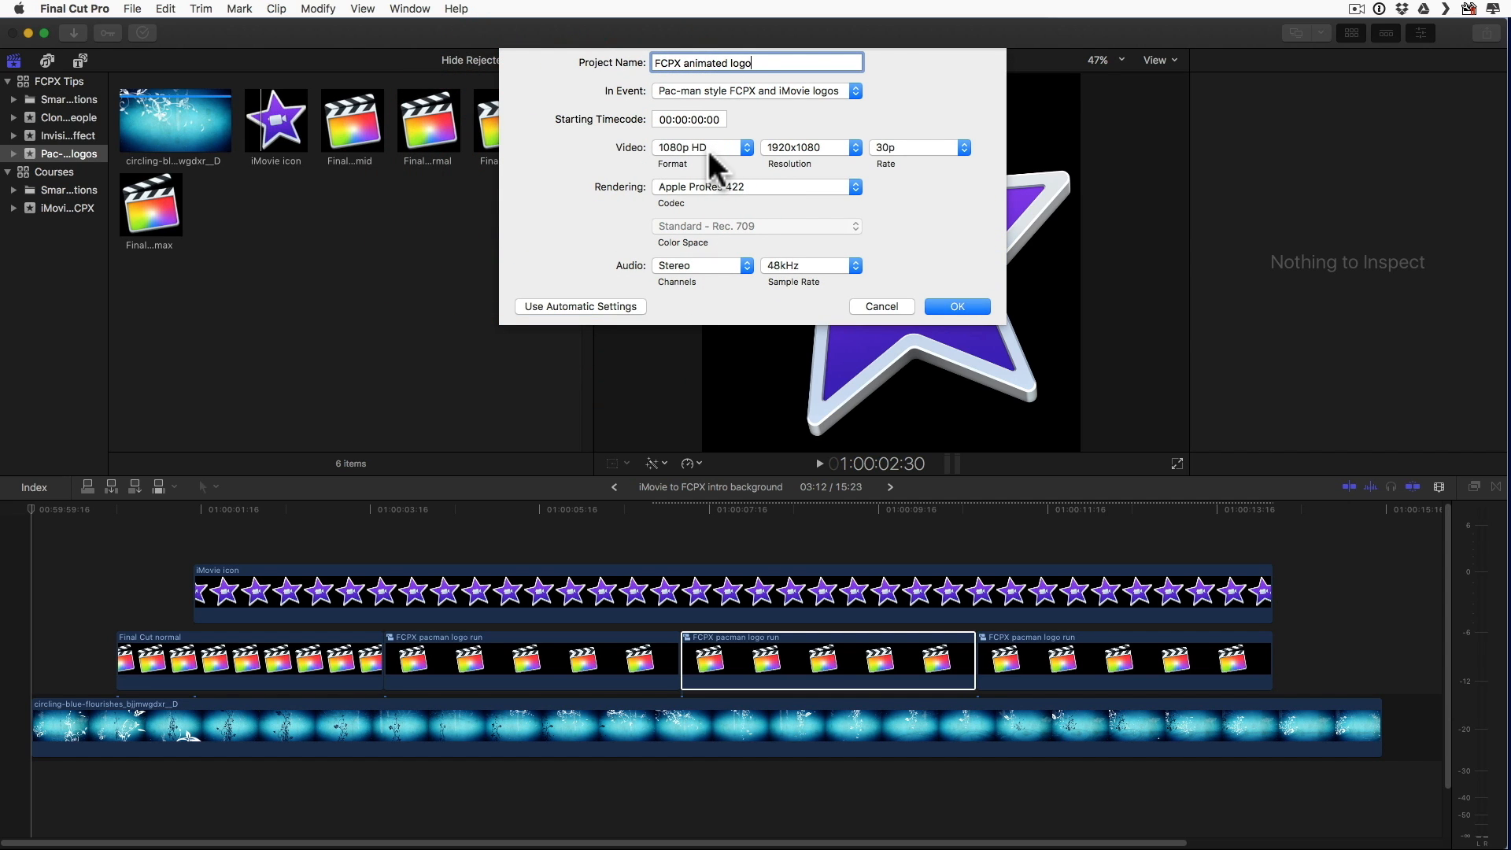
pyautogui.click(956, 306)
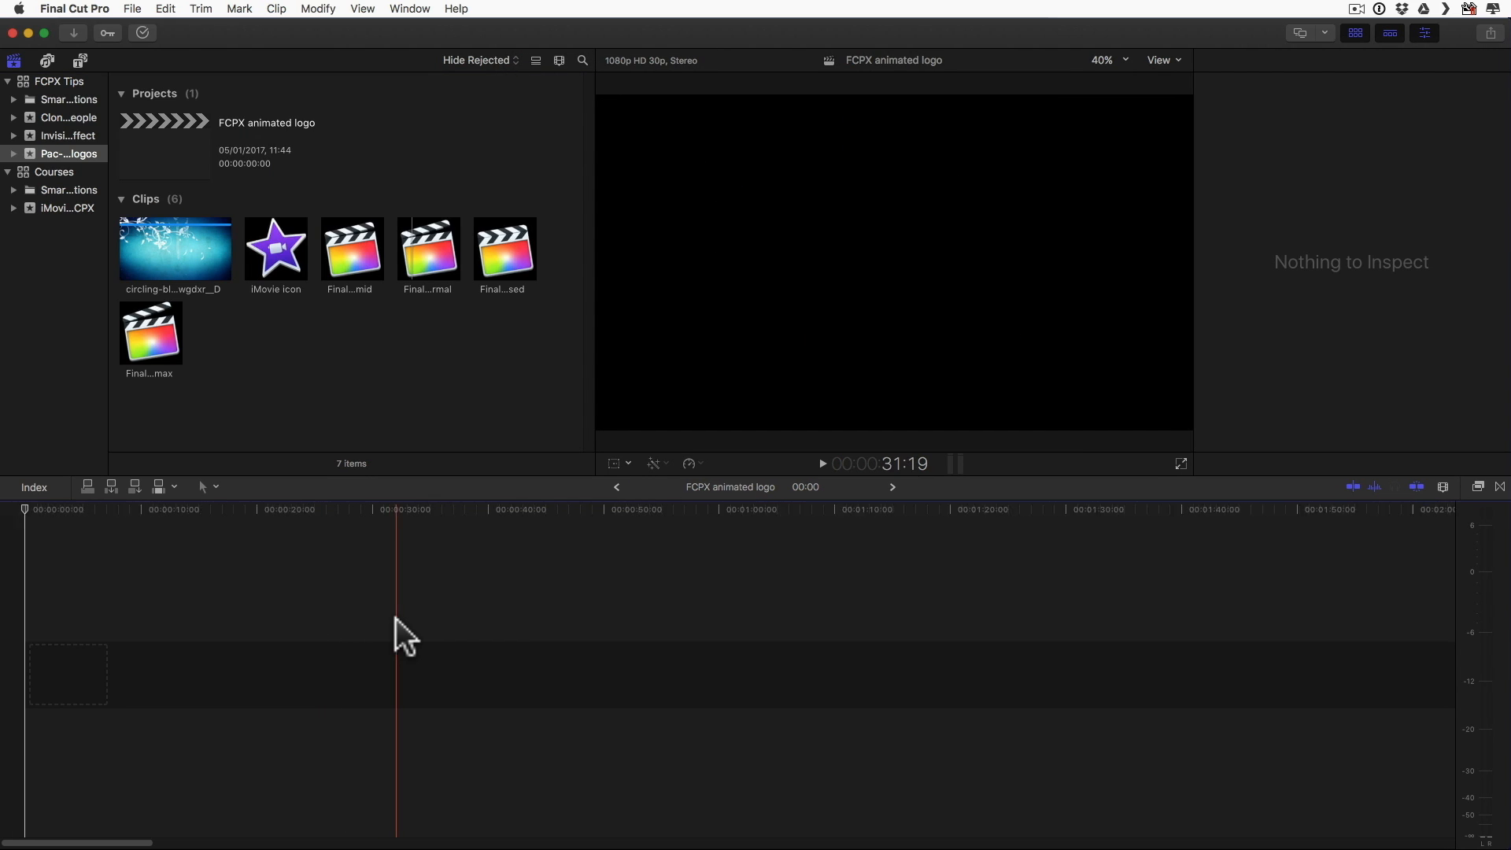
# Step: Append the clips Final Cut normal, max, normal, mid and closed to the empty timeline in that order
pyautogui.click(32, 618)
pyautogui.click(427, 246)
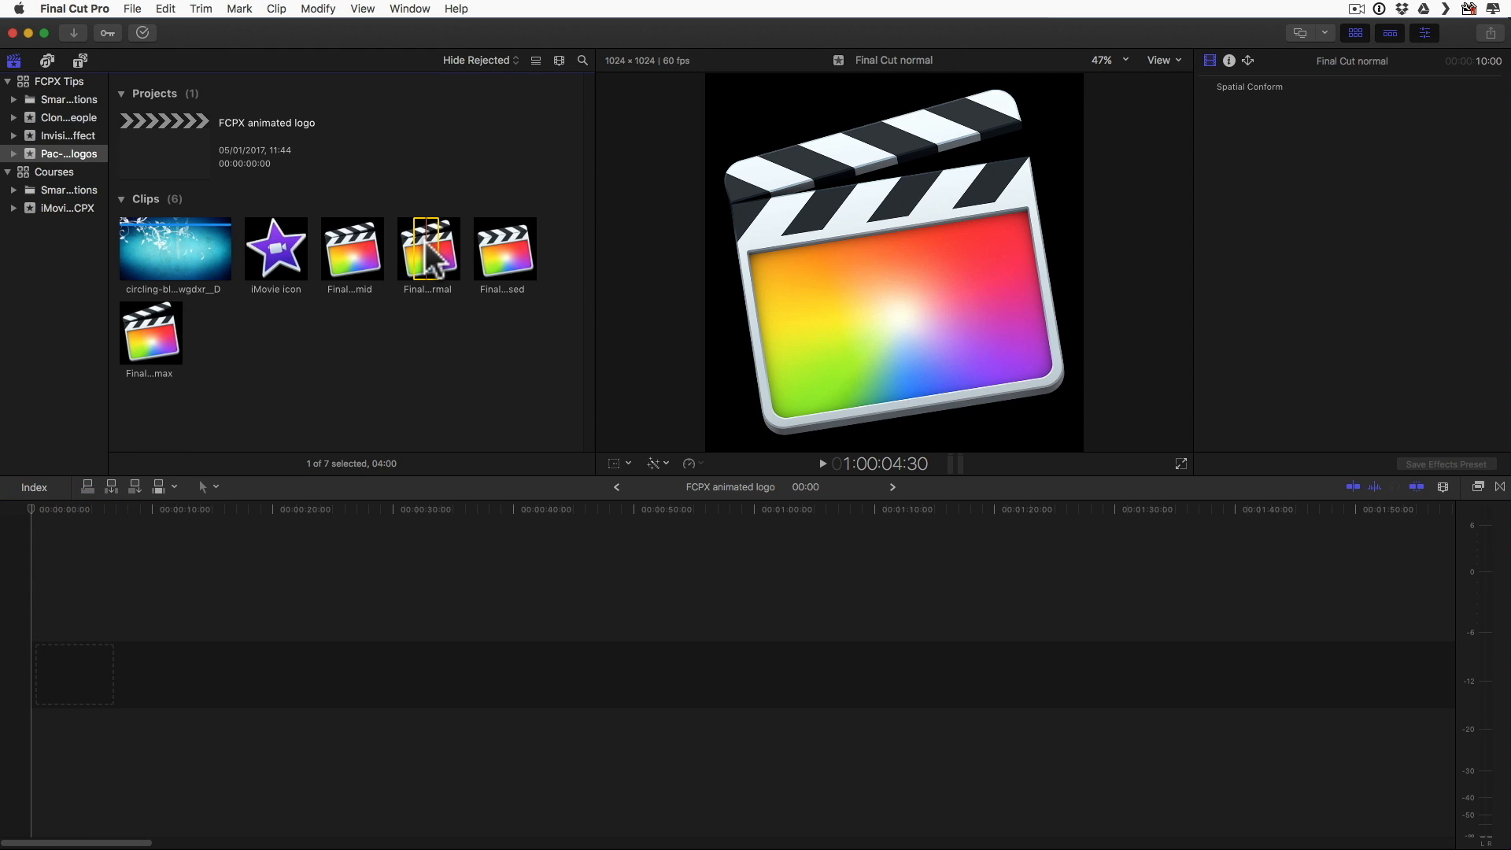
pyautogui.press('e')
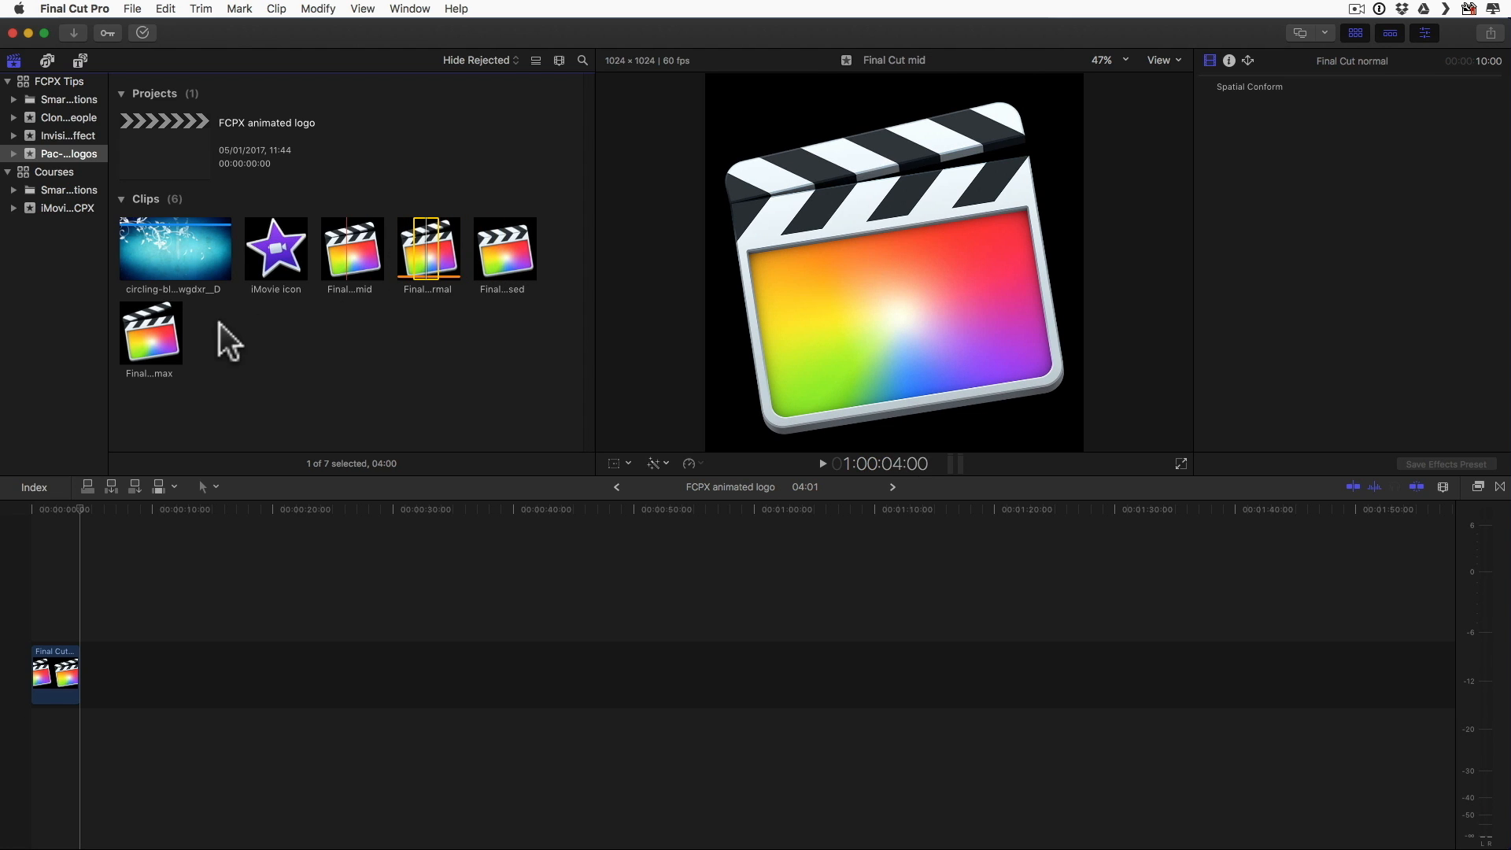
pyautogui.click(149, 340)
pyautogui.press('e')
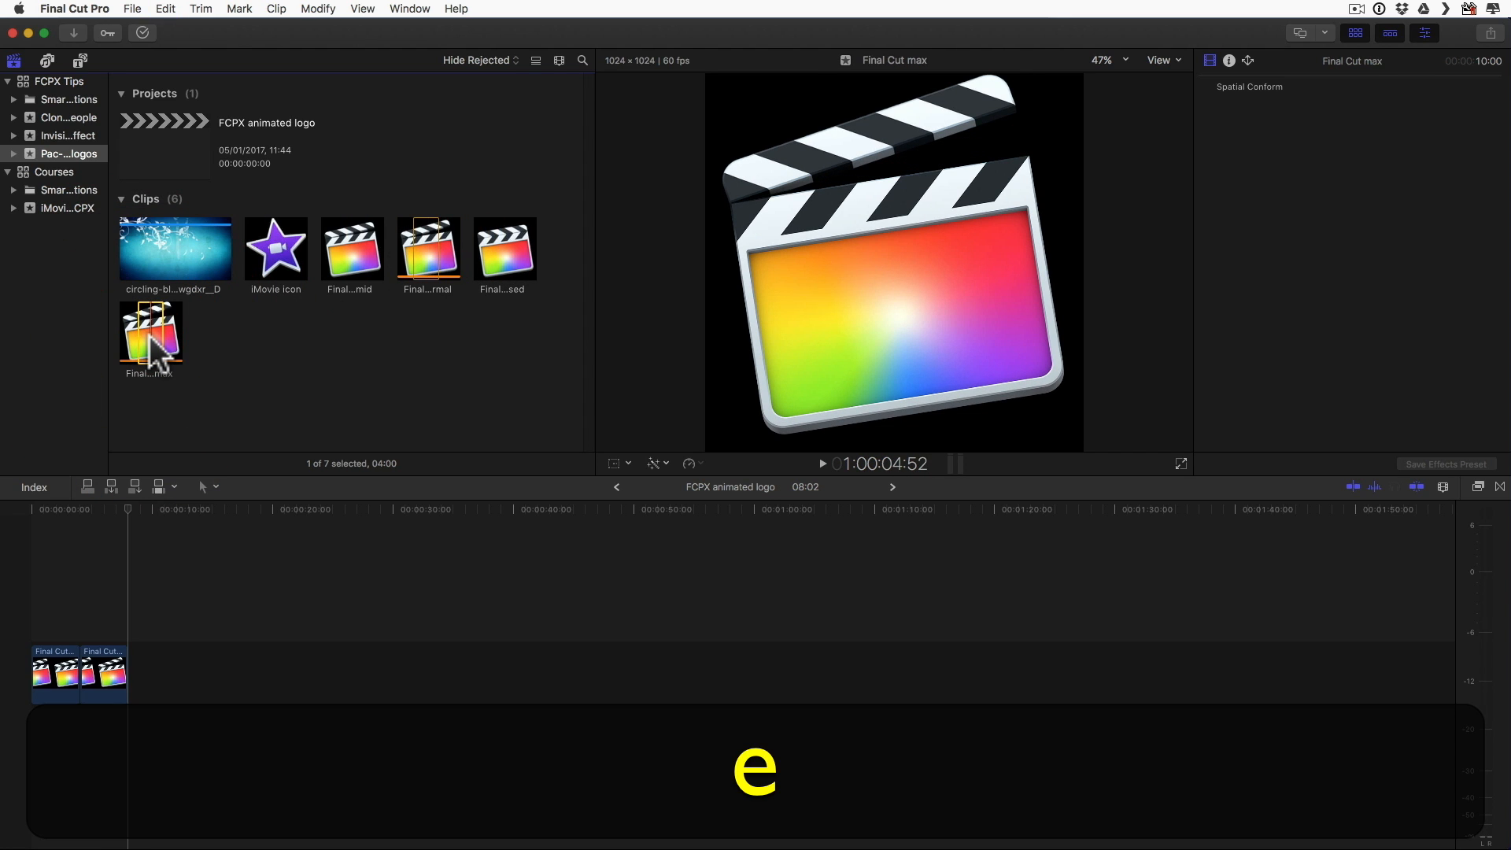
pyautogui.click(421, 248)
pyautogui.press('e')
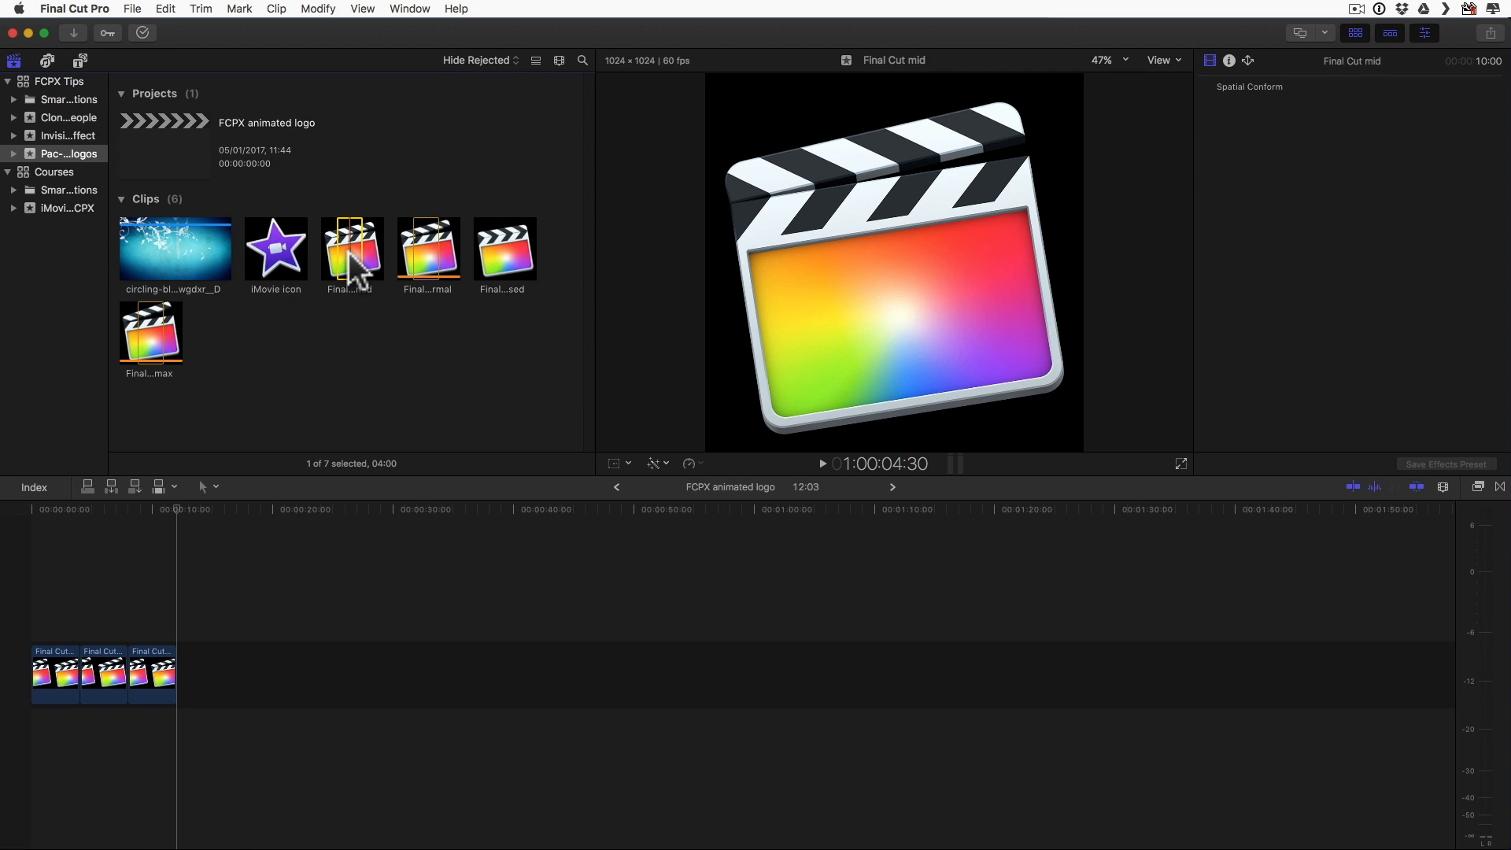
pyautogui.press('e')
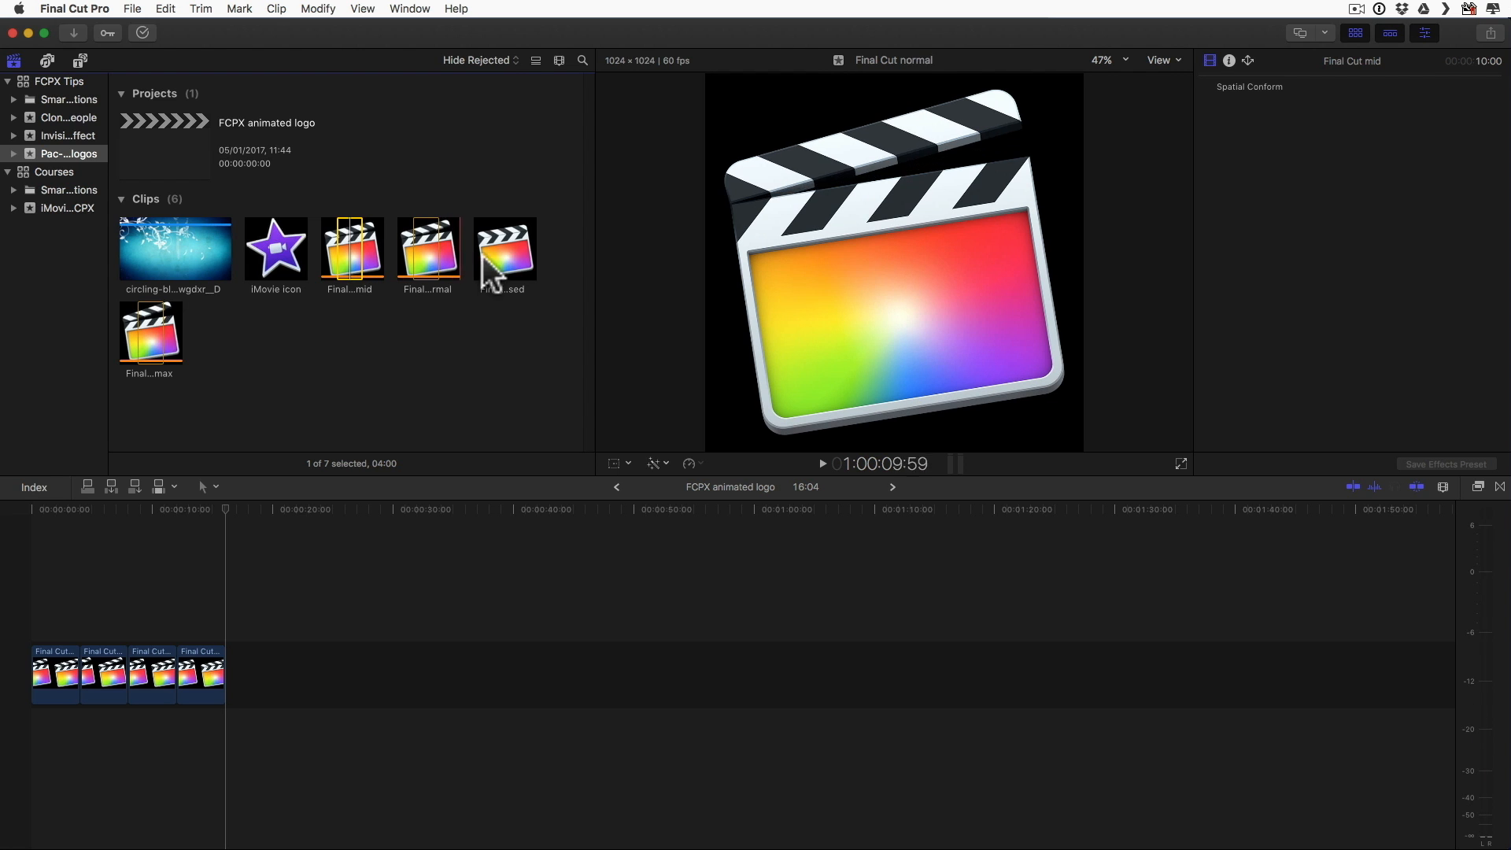
pyautogui.press('e')
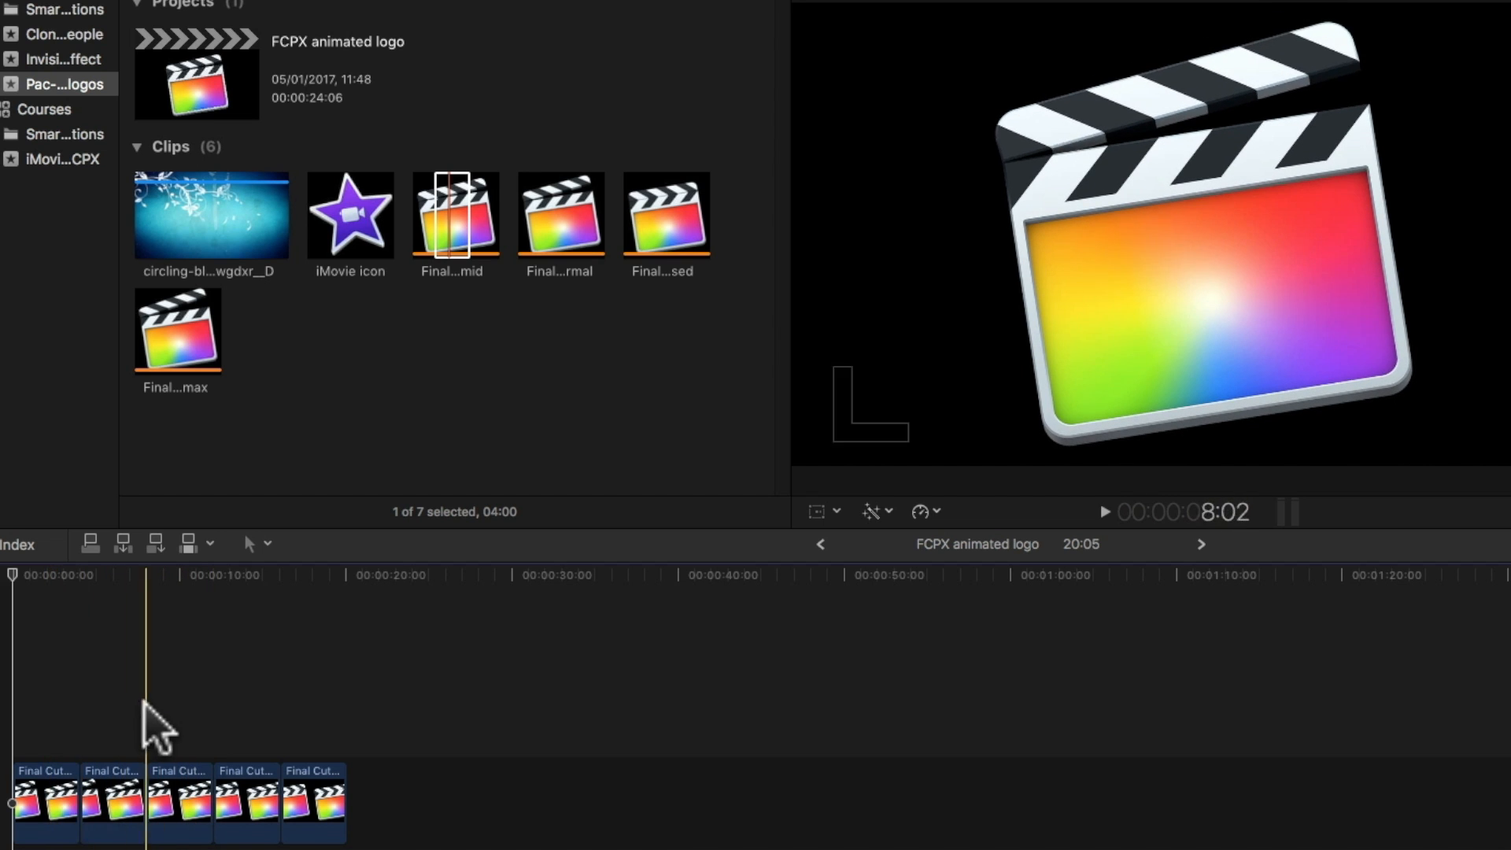
# Step: Set the transform position of the first Final Cut normal clip to X -1 px and Y 2 px
pyautogui.press('l')
pyautogui.press('l')
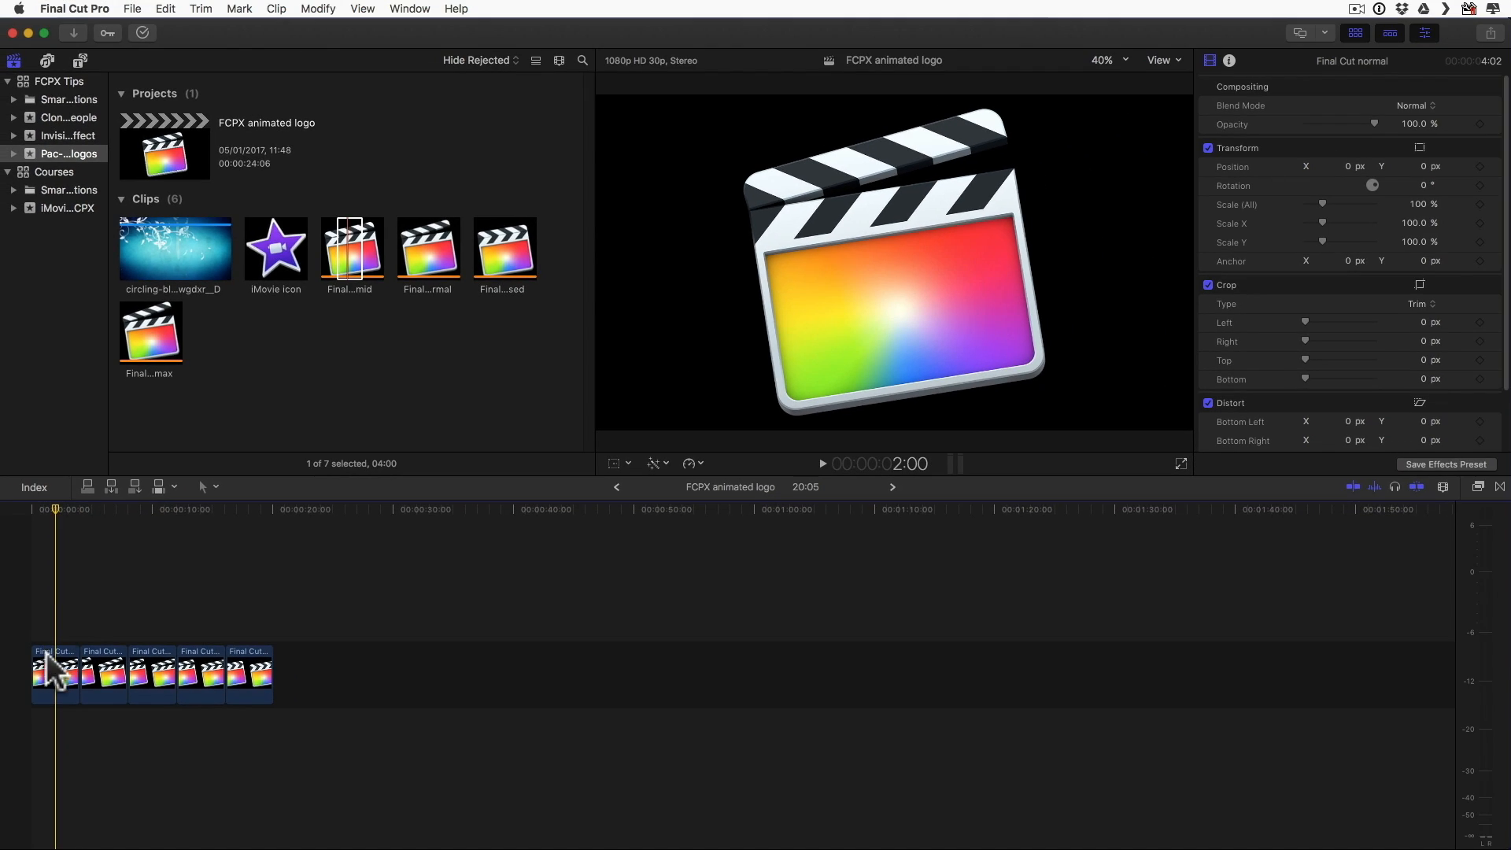
pyautogui.click(32, 786)
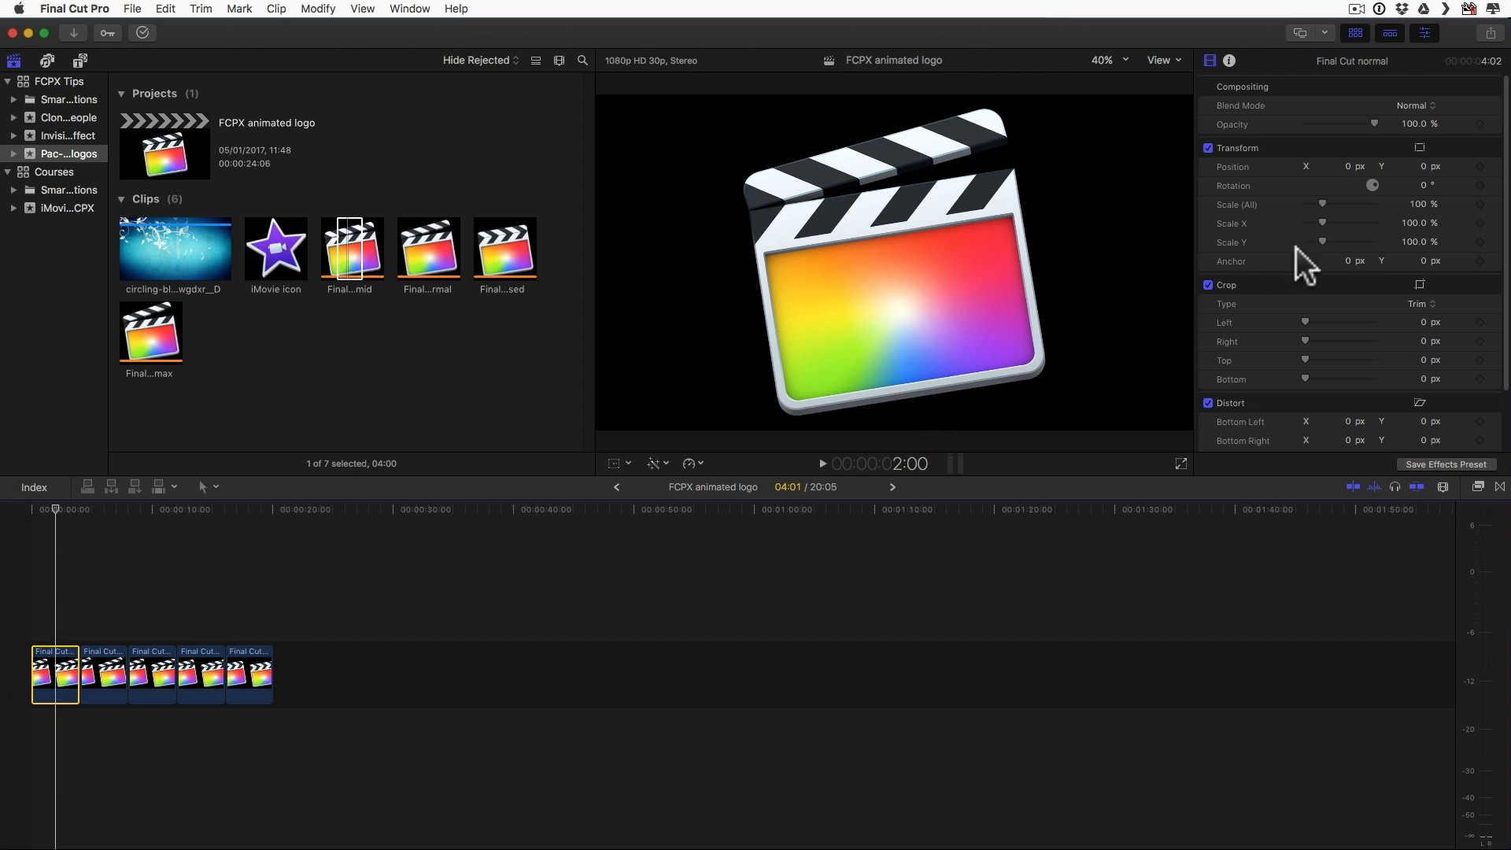
pyautogui.doubleClick(1346, 166)
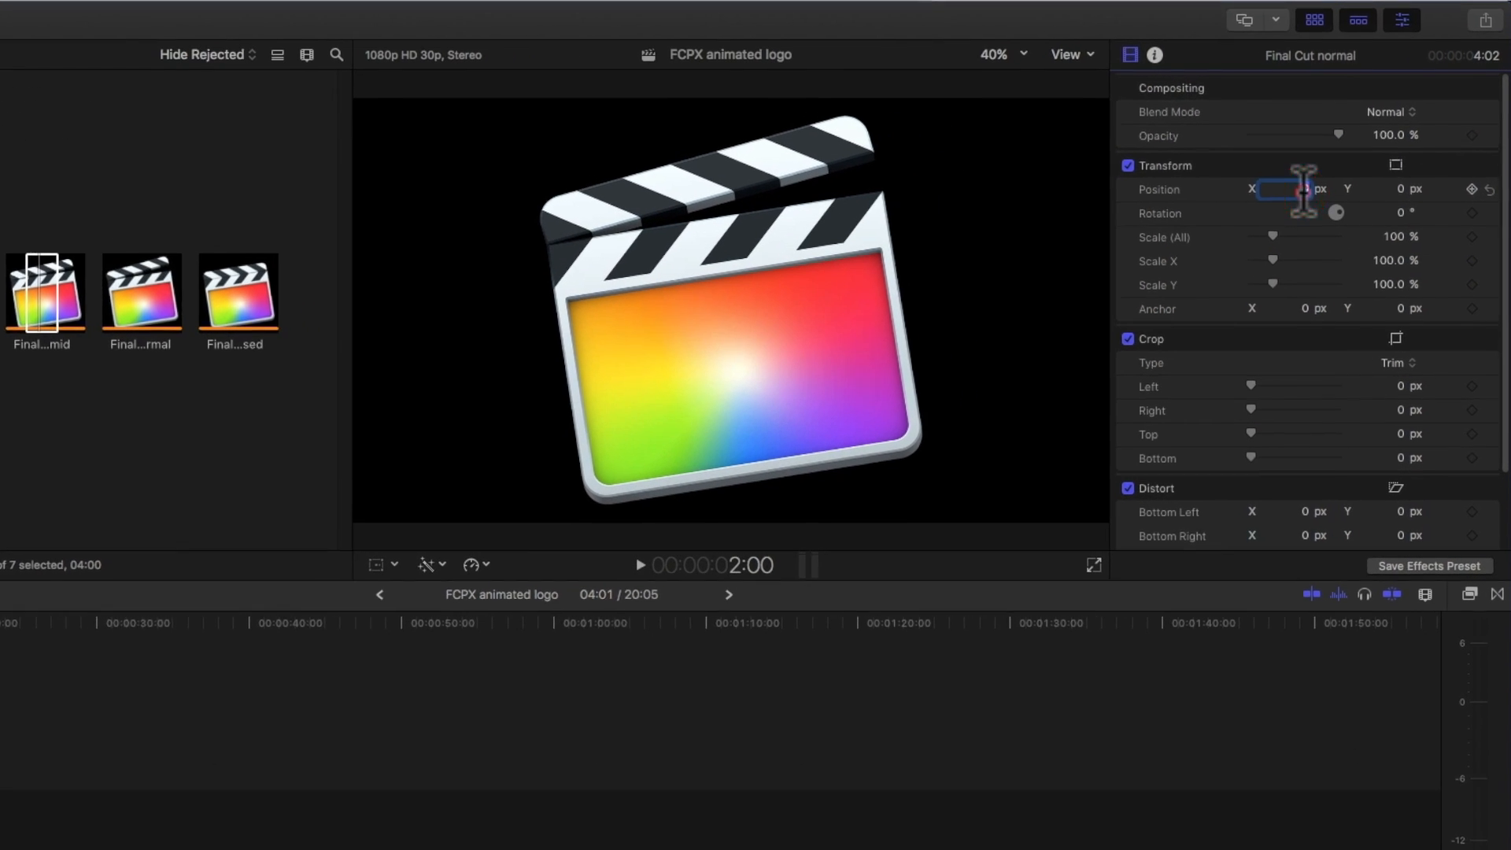
pyautogui.press('BackSpace')
pyautogui.press('Return')
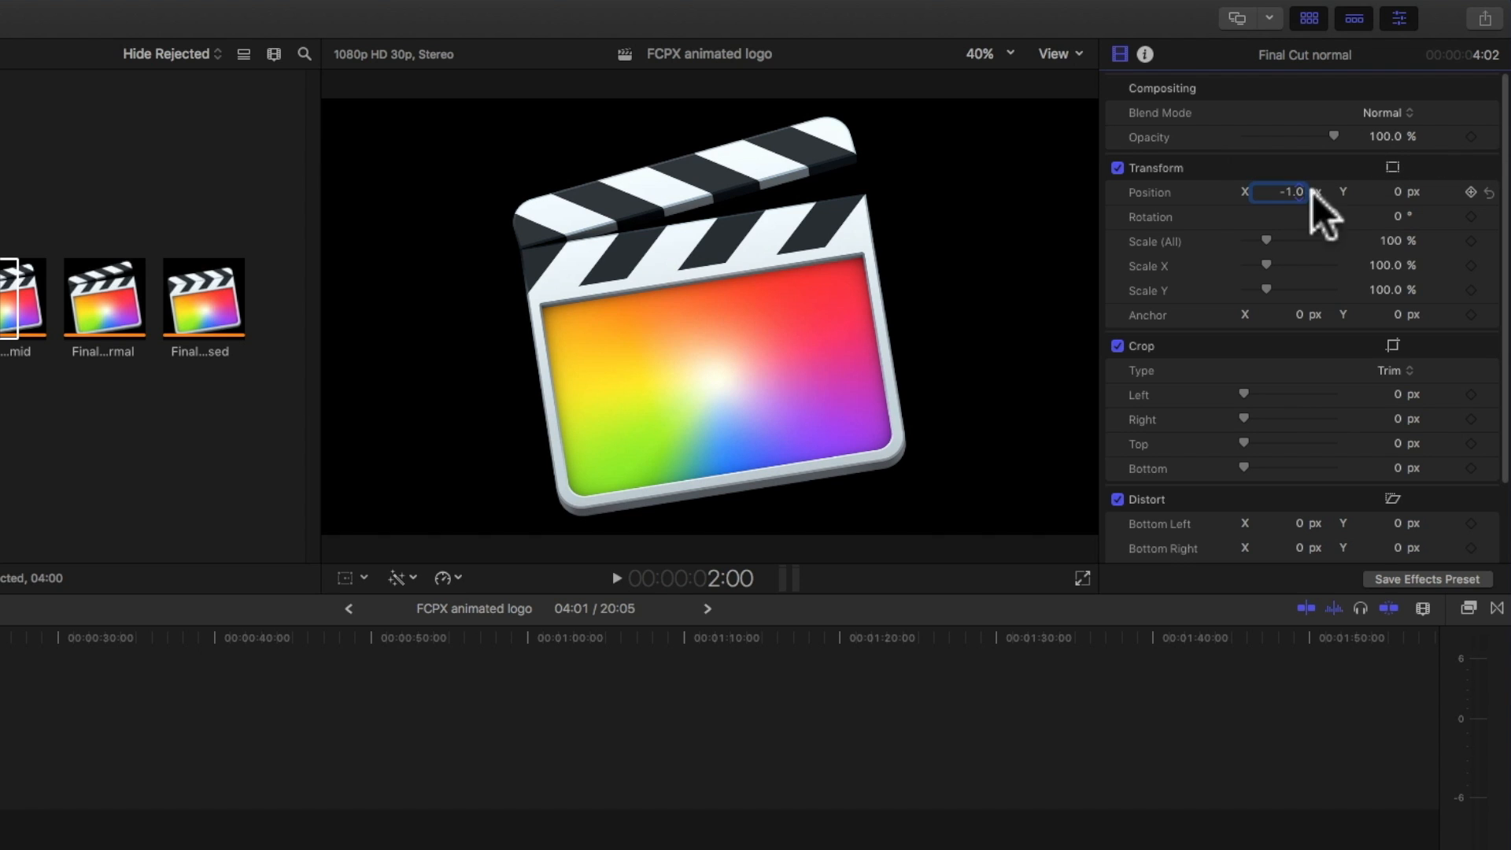
pyautogui.click(1398, 192)
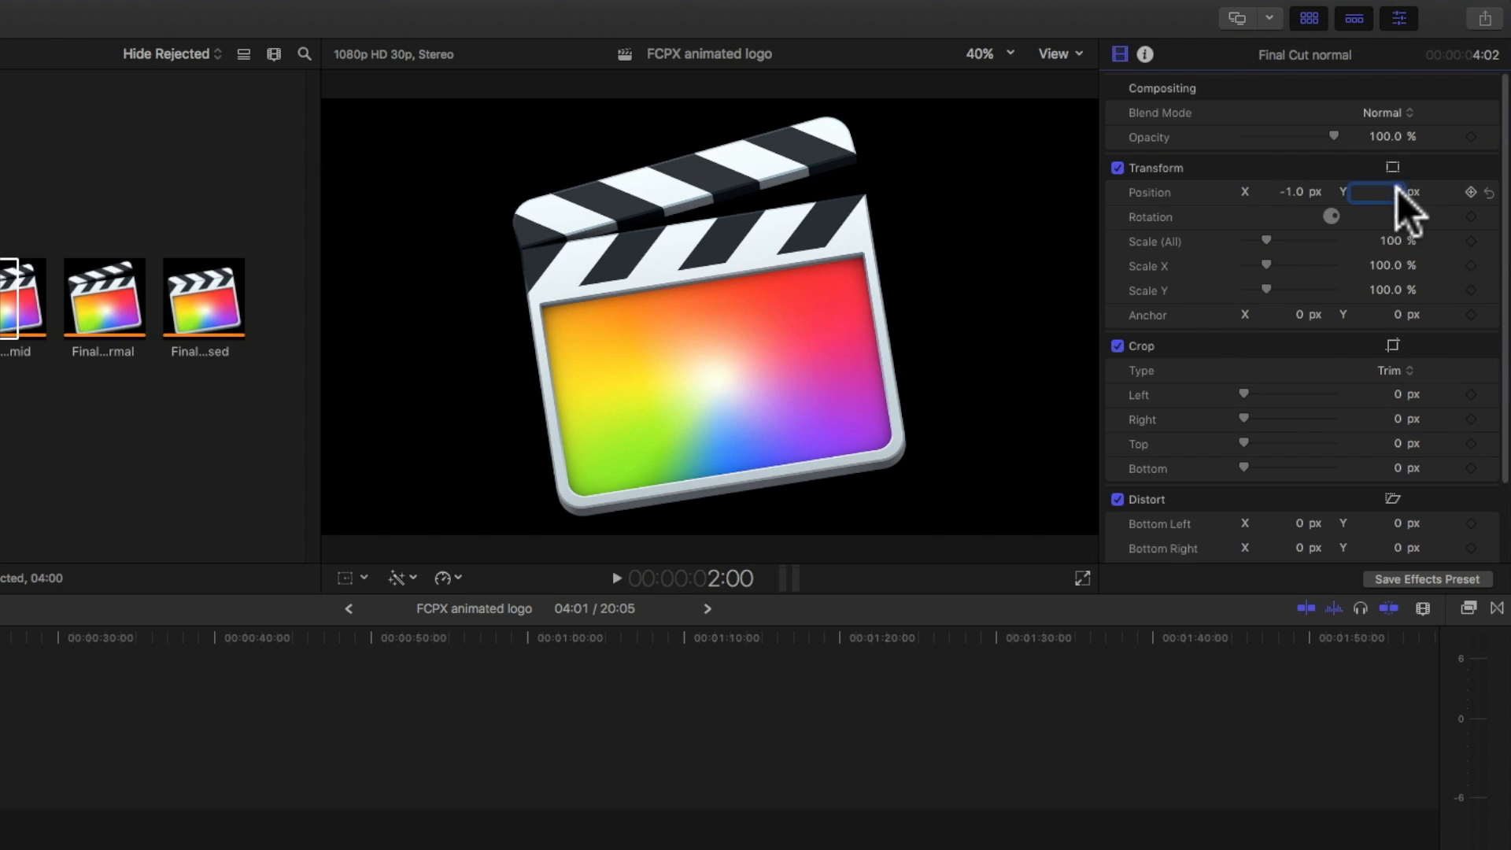
pyautogui.press('Return')
pyautogui.press('space')
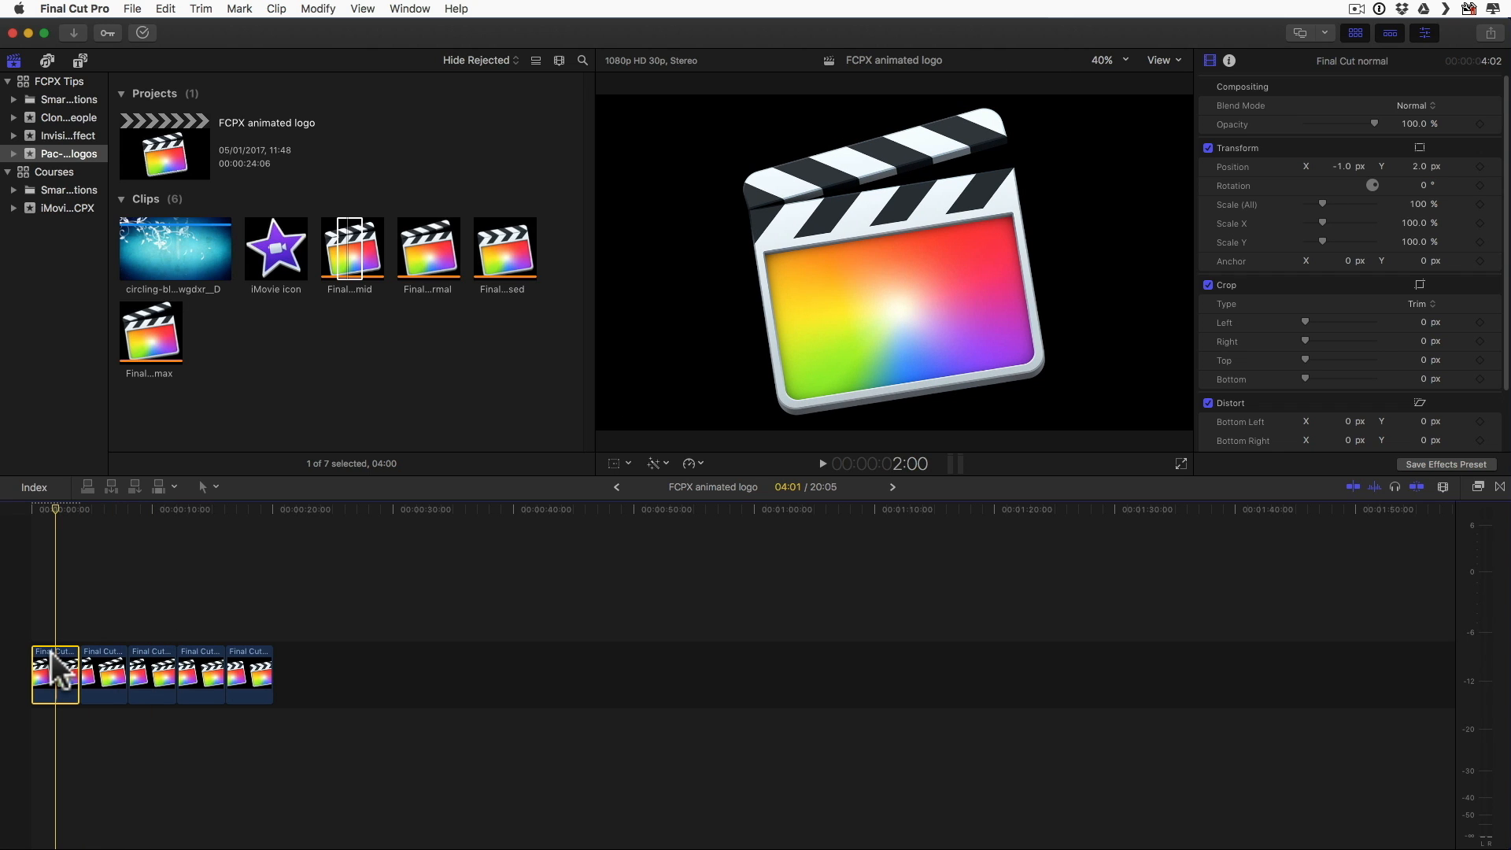
# Step: Copy the first clip's Position attribute onto the third timeline clip, the second Final Cut normal
pyautogui.press('super+c')
pyautogui.click(153, 670)
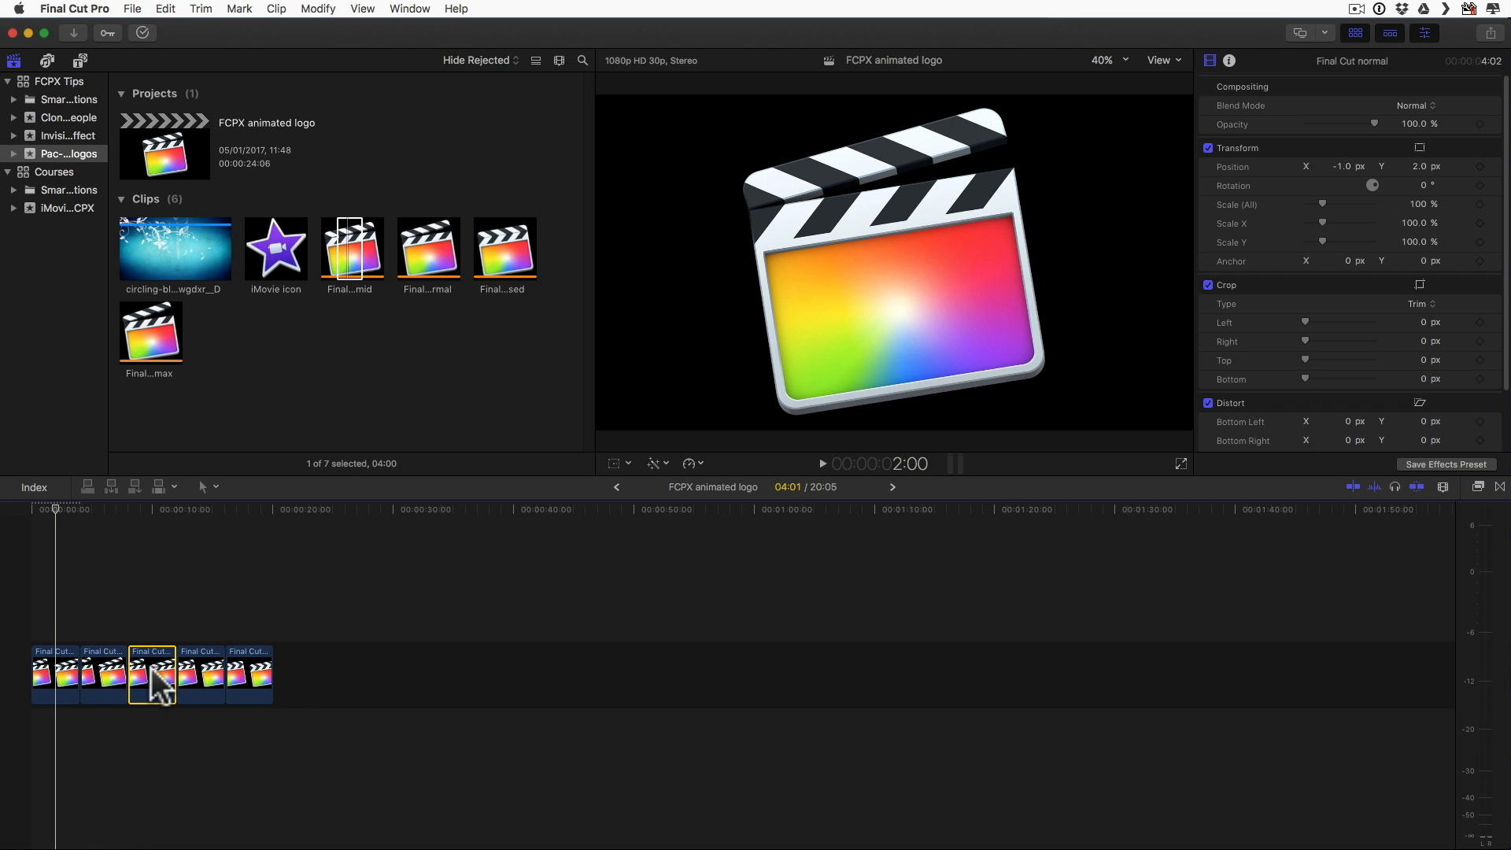
pyautogui.press('shift+super+v')
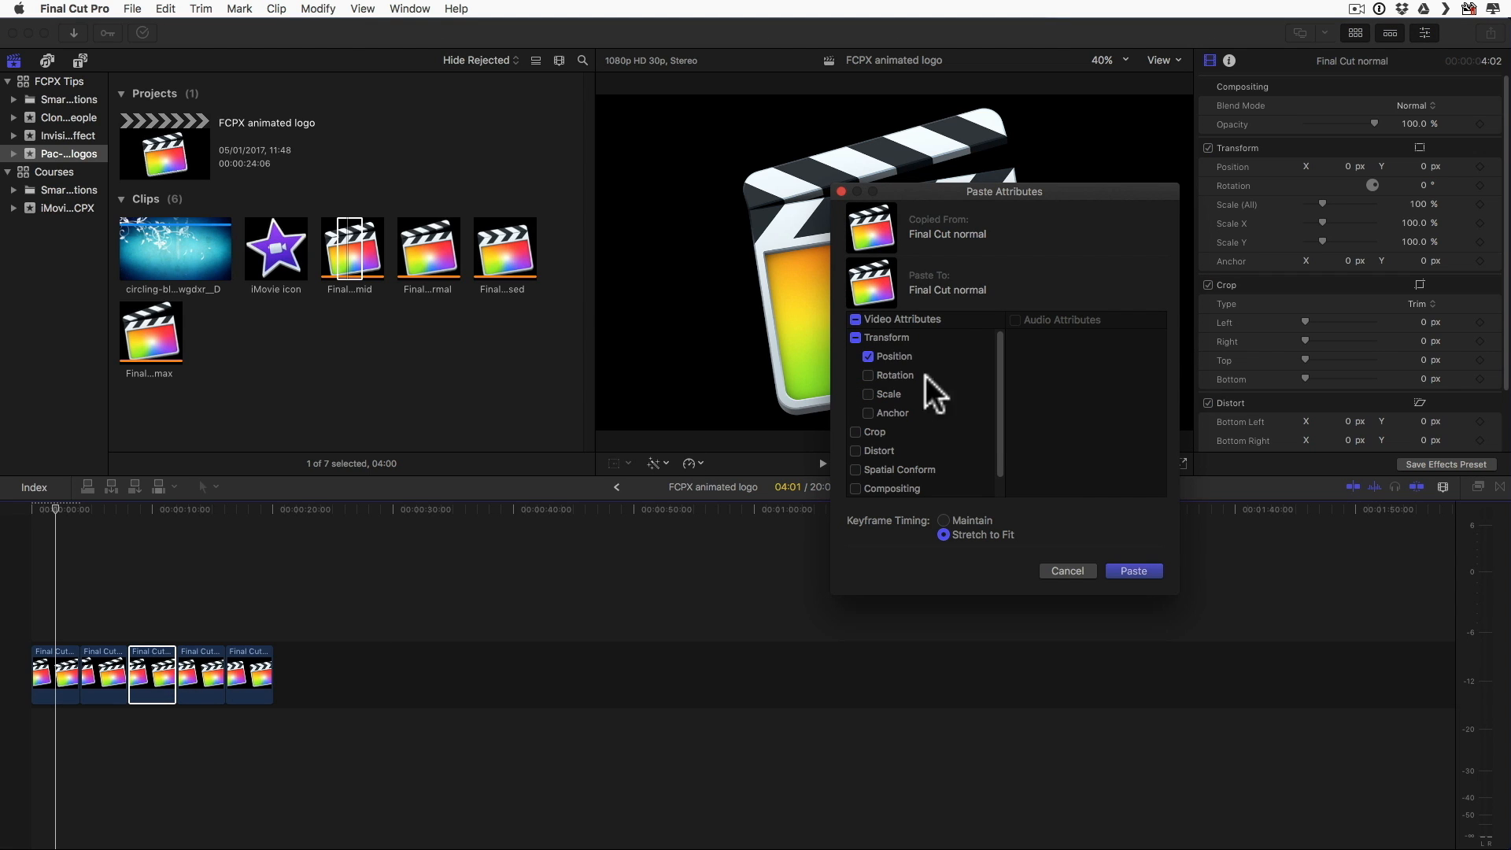
pyautogui.click(1127, 569)
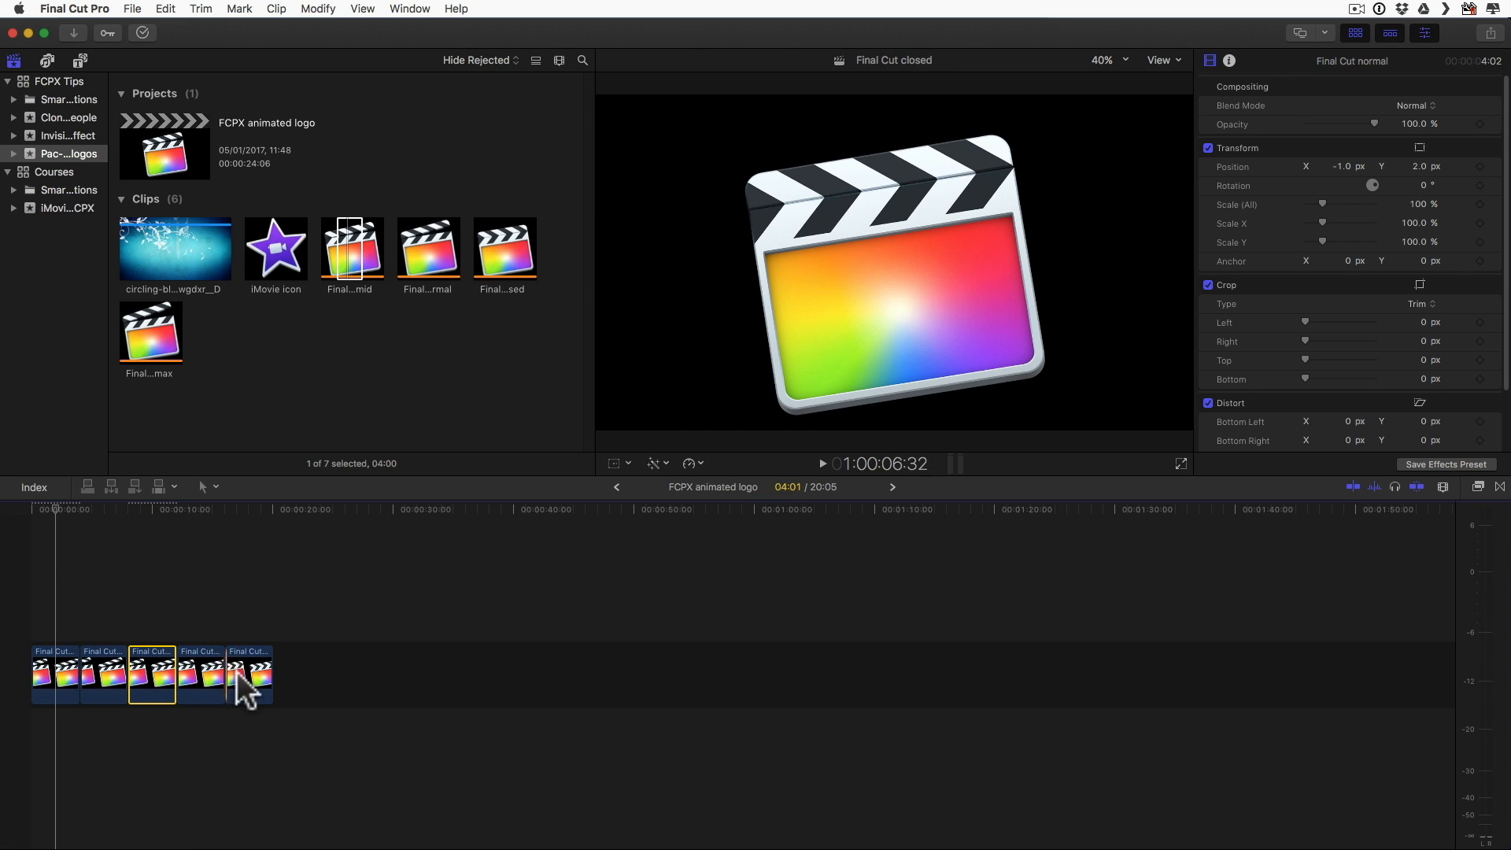
# Step: Set the duration of all five timeline clips to 2 frames and play back the shortened sequence
pyautogui.click(33, 573)
pyautogui.press('space')
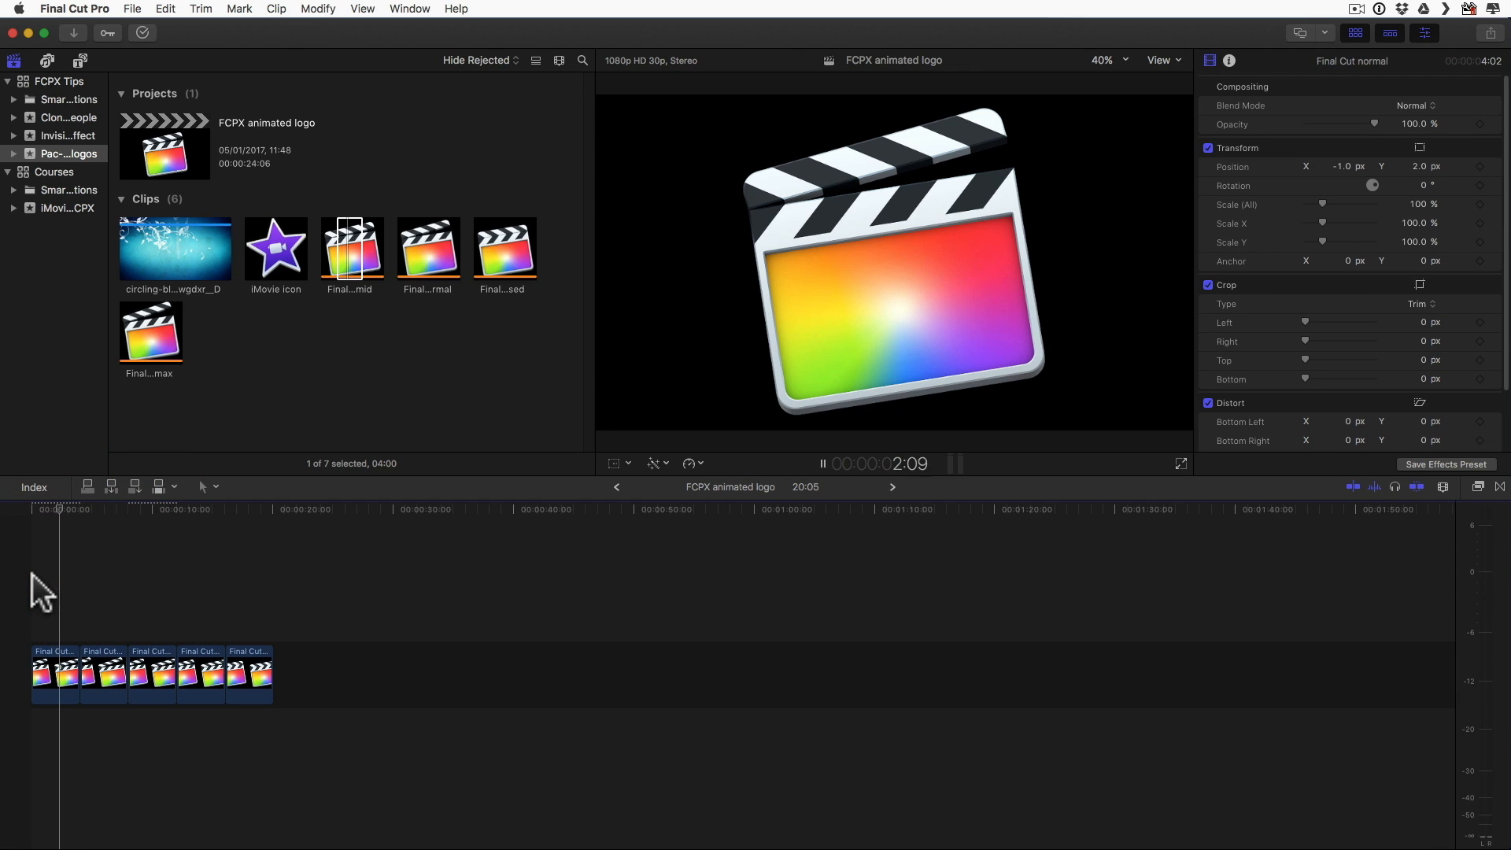
pyautogui.press('space')
pyautogui.moveTo(46, 576); pyautogui.dragTo(248, 712)
pyautogui.press('ctrl')
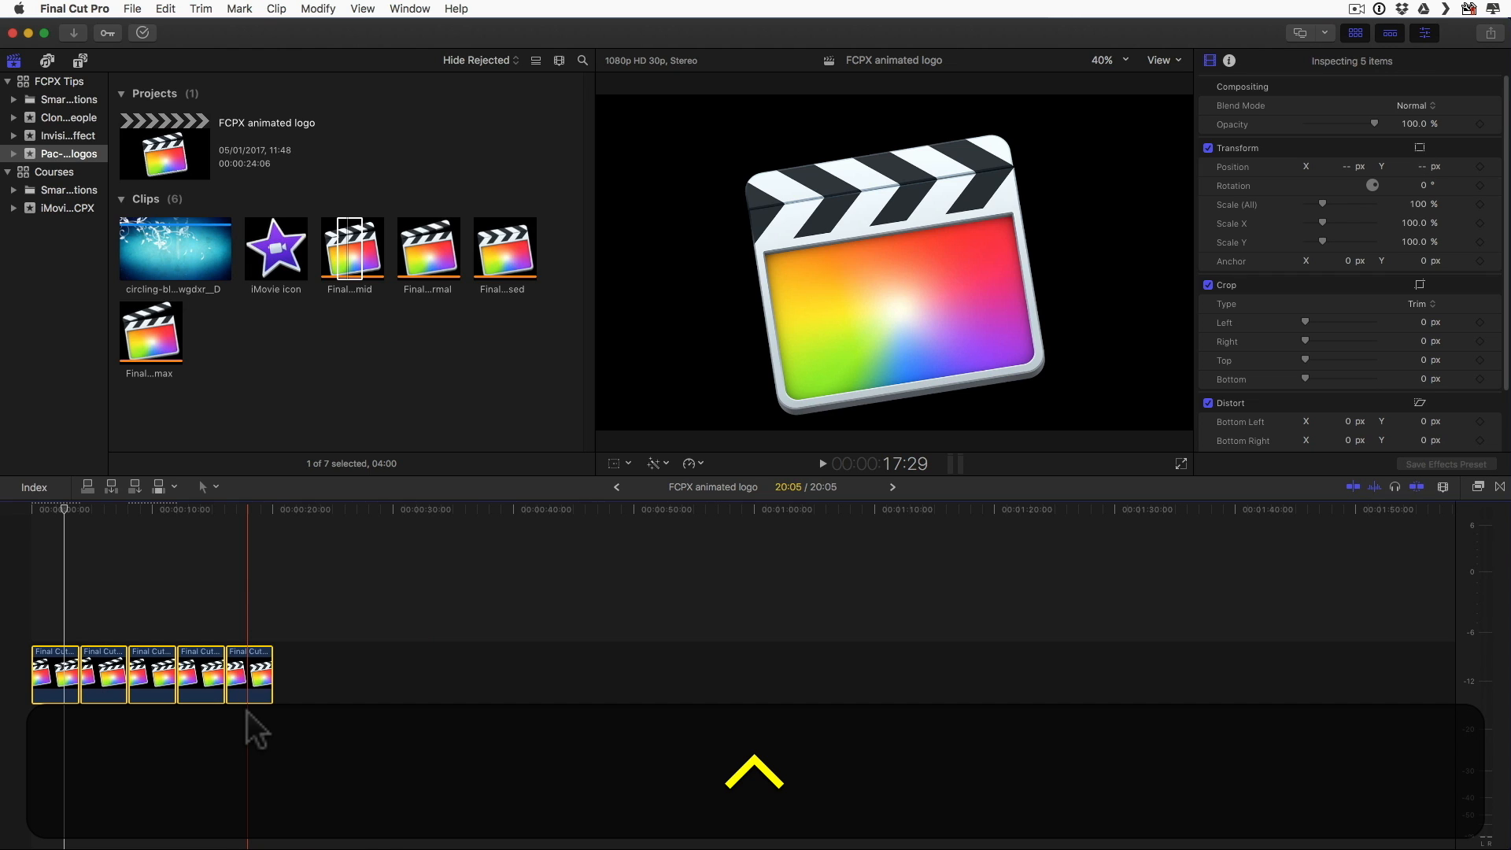
pyautogui.hotkey('ctrl', 'd')
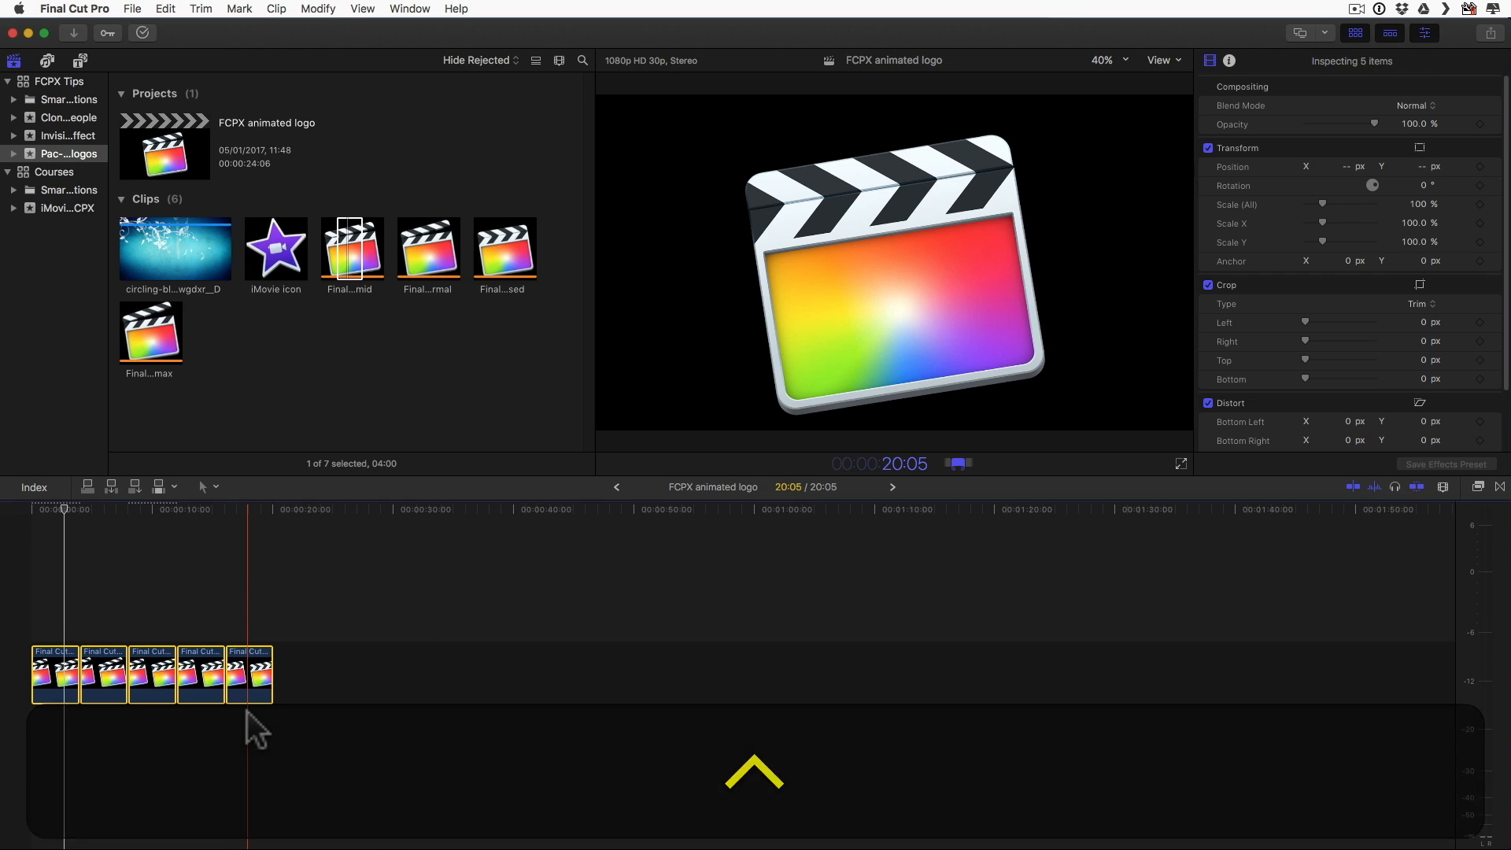
pyautogui.write('2')
pyautogui.press('Return')
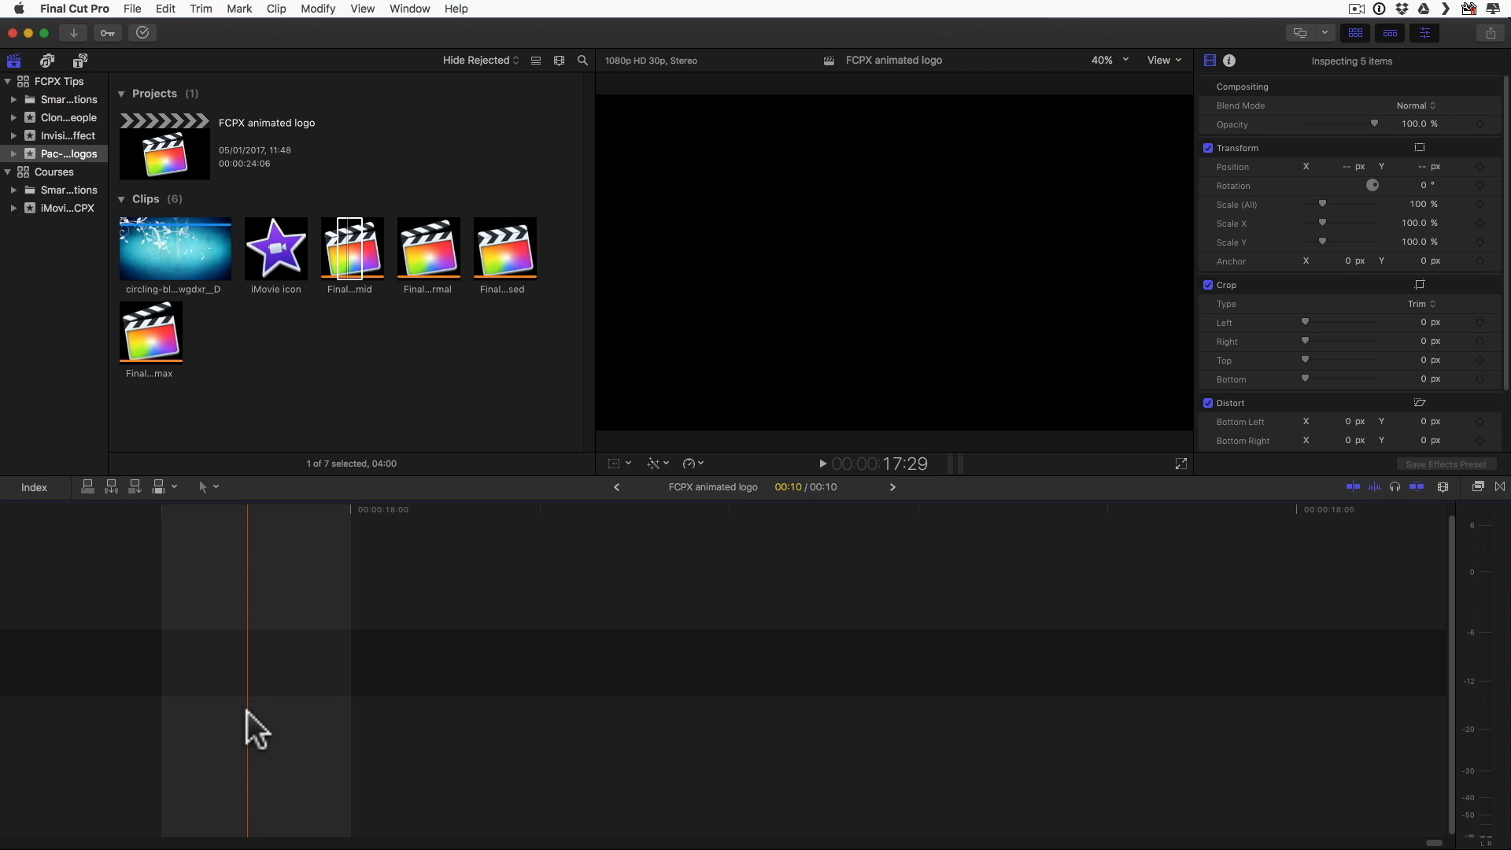
pyautogui.press('Home')
pyautogui.hotkey('shift', 'z')
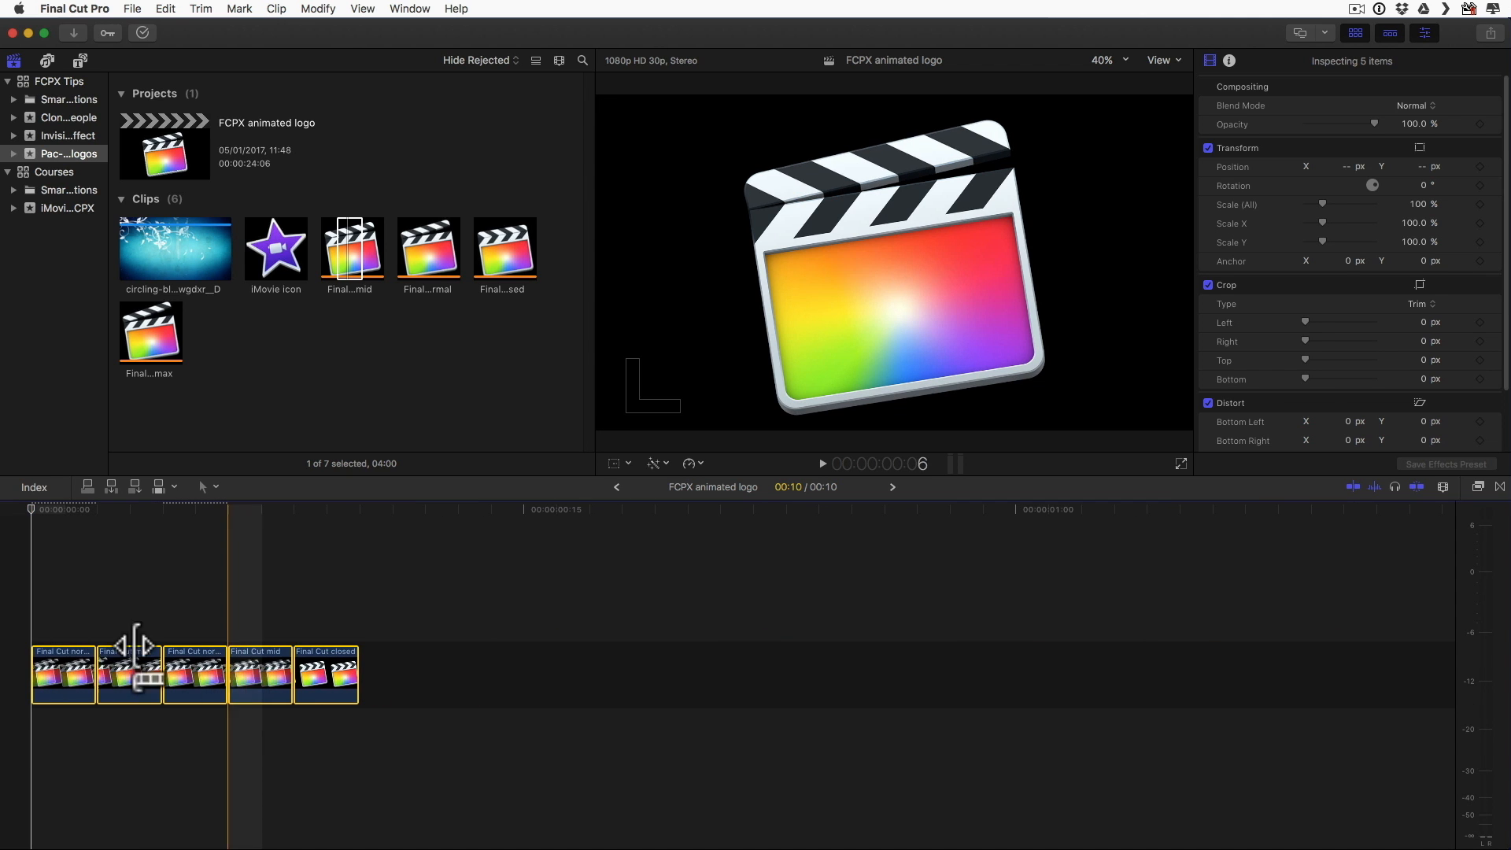
pyautogui.press('space')
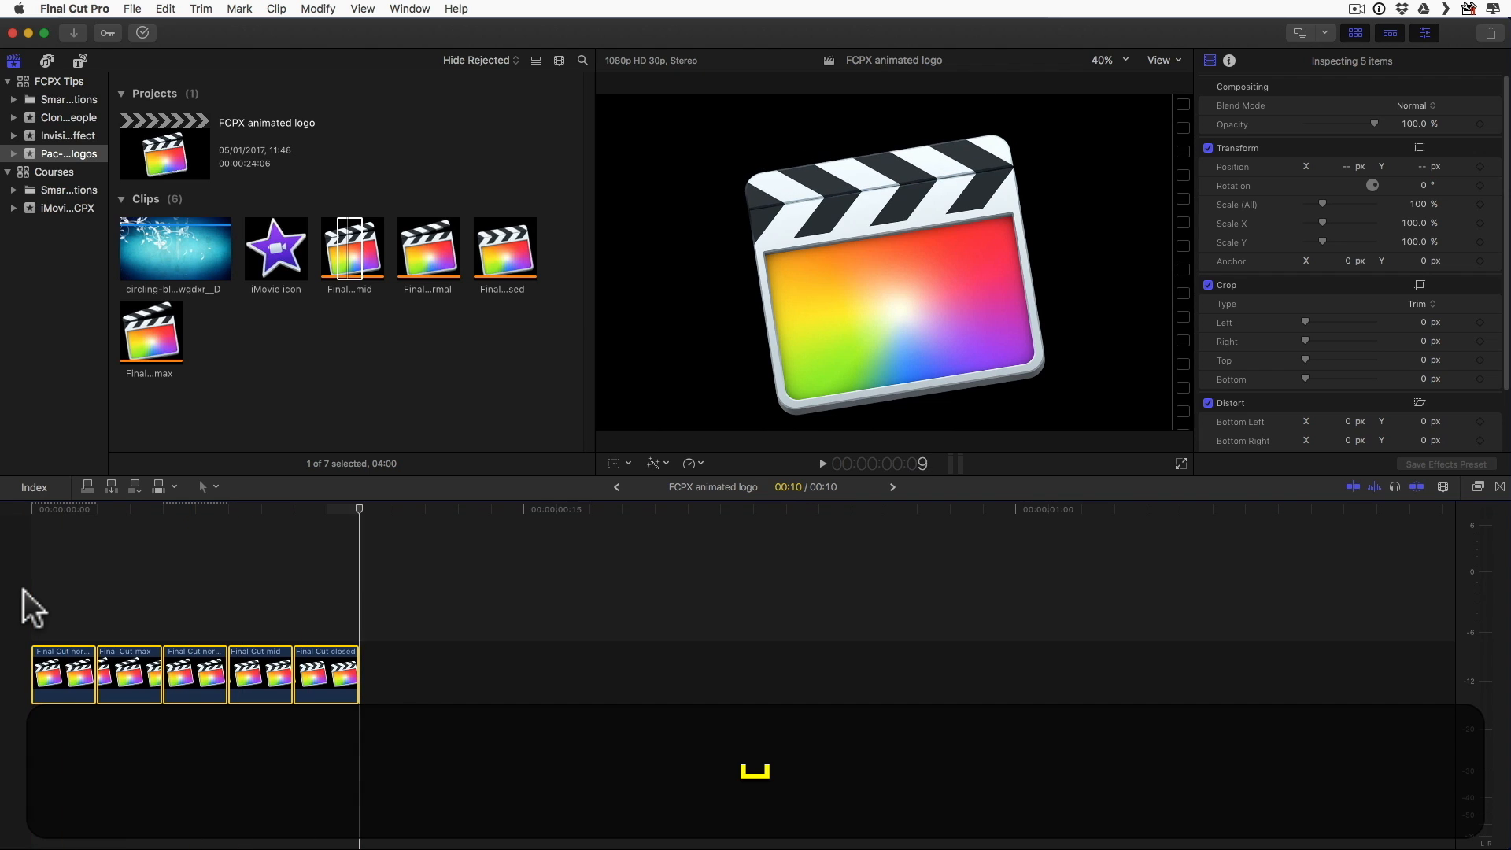
pyautogui.press('space')
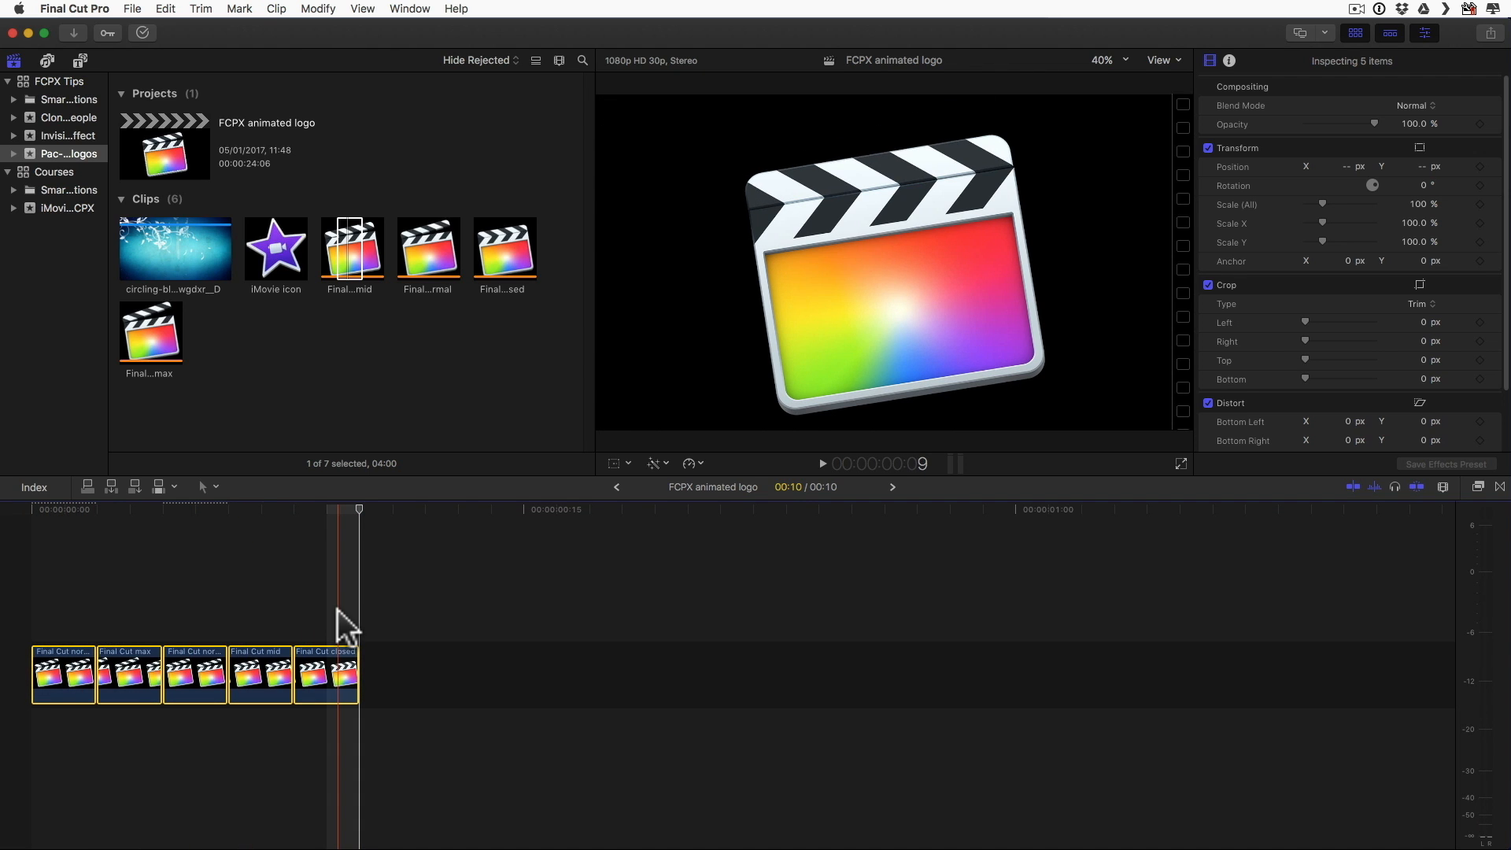
# Step: Append a copy of the Final Cut mid clip after the Final Cut closed clip and play the sequence from the start
pyautogui.click(257, 598)
pyautogui.click(253, 653)
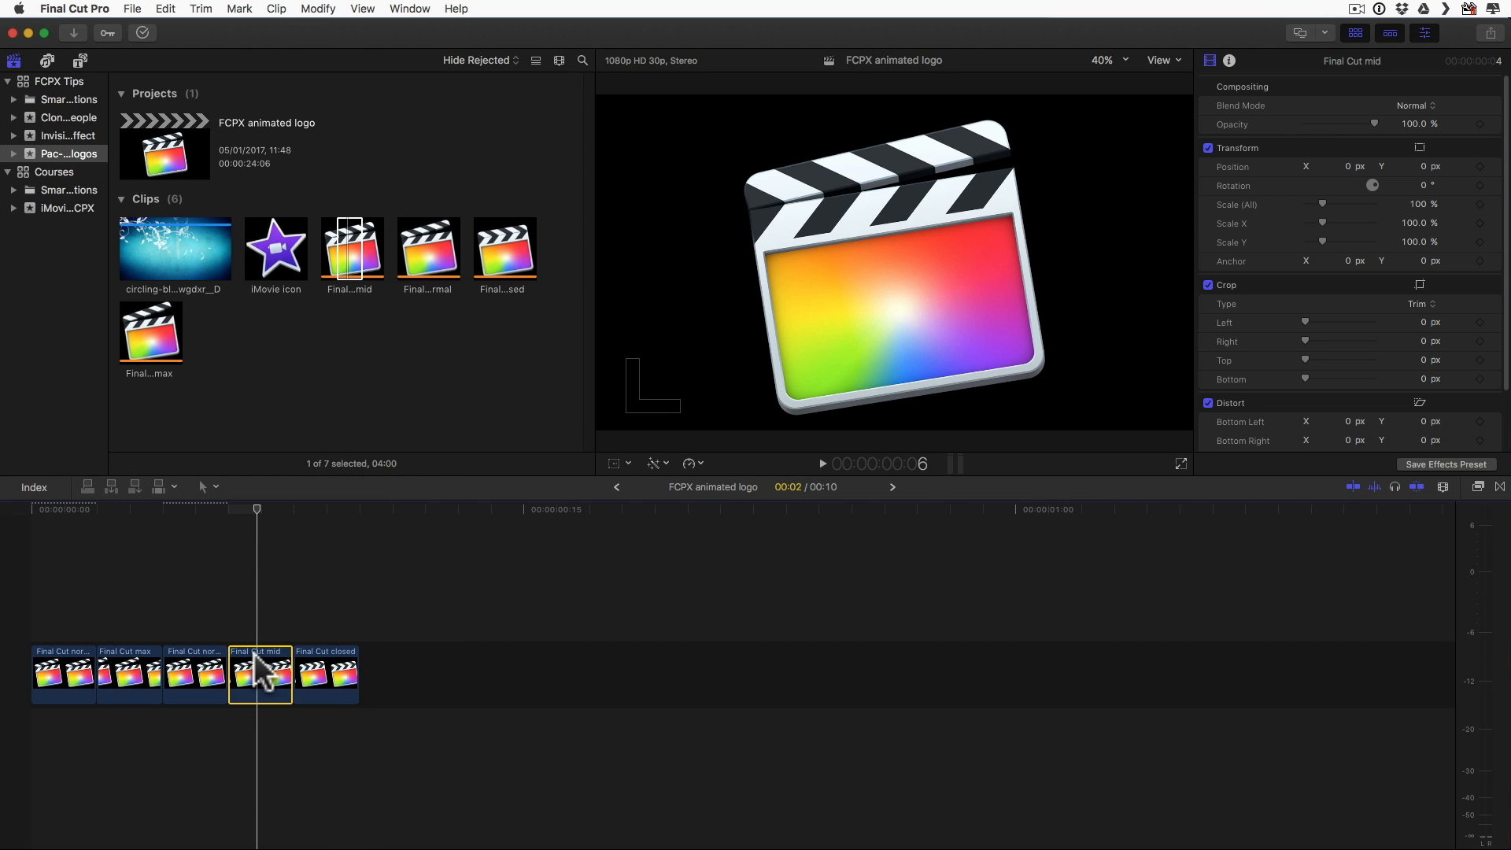
pyautogui.press('super+c')
pyautogui.click(361, 574)
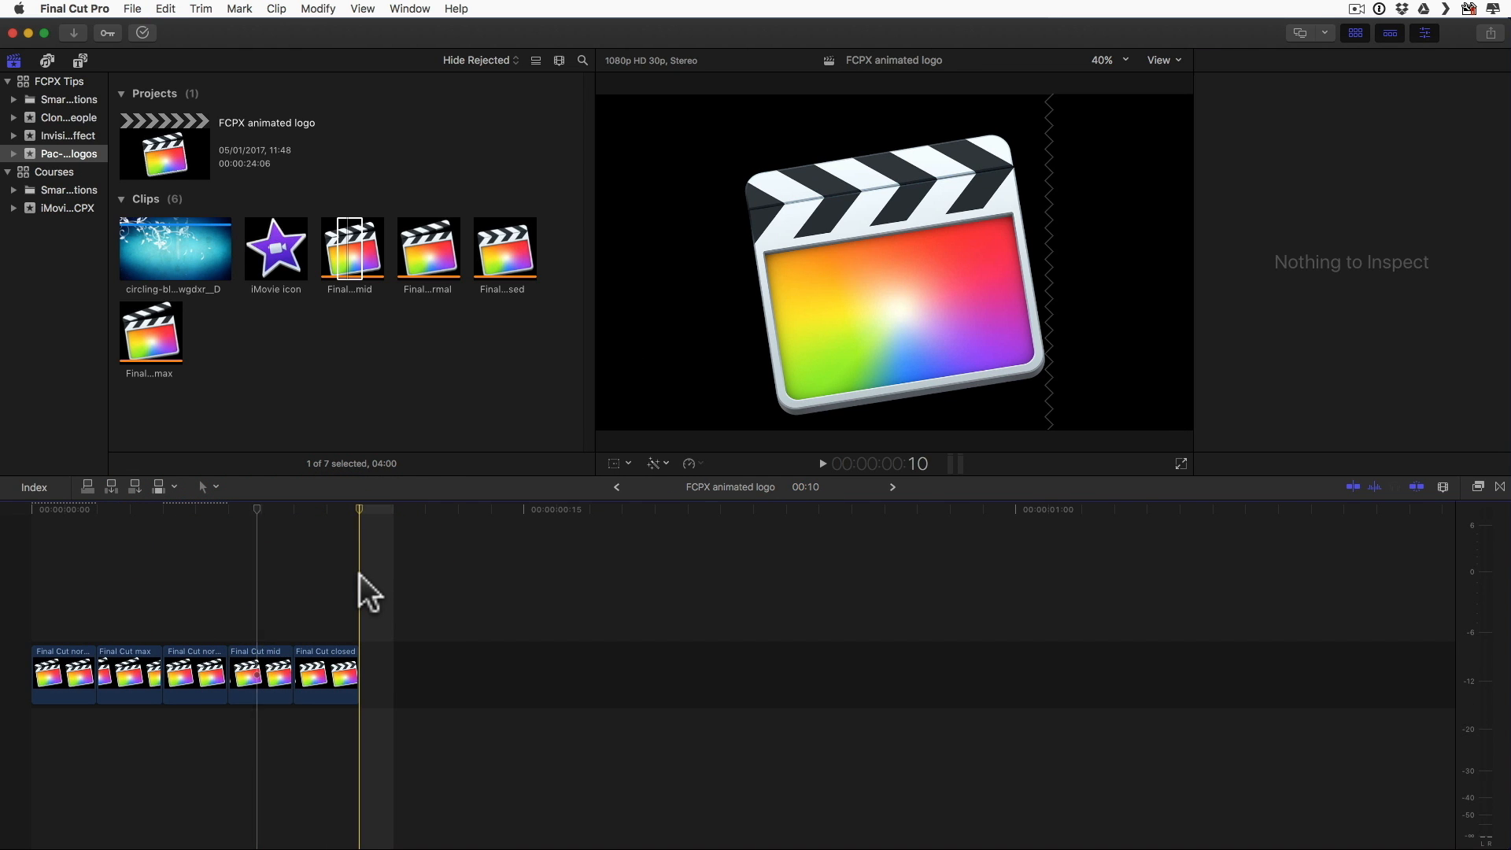
pyautogui.press('super+v')
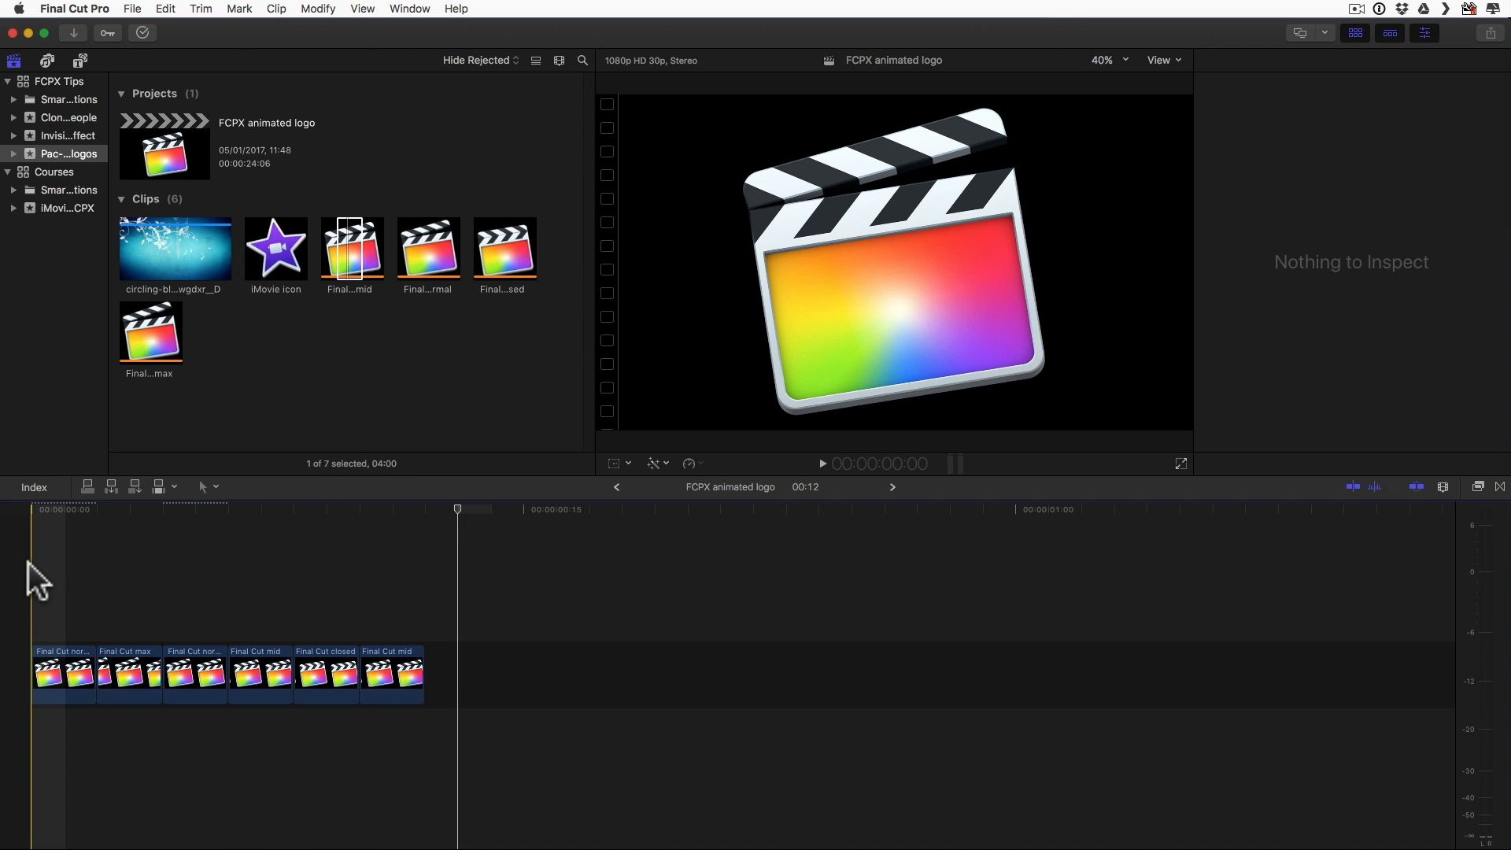
pyautogui.press('space')
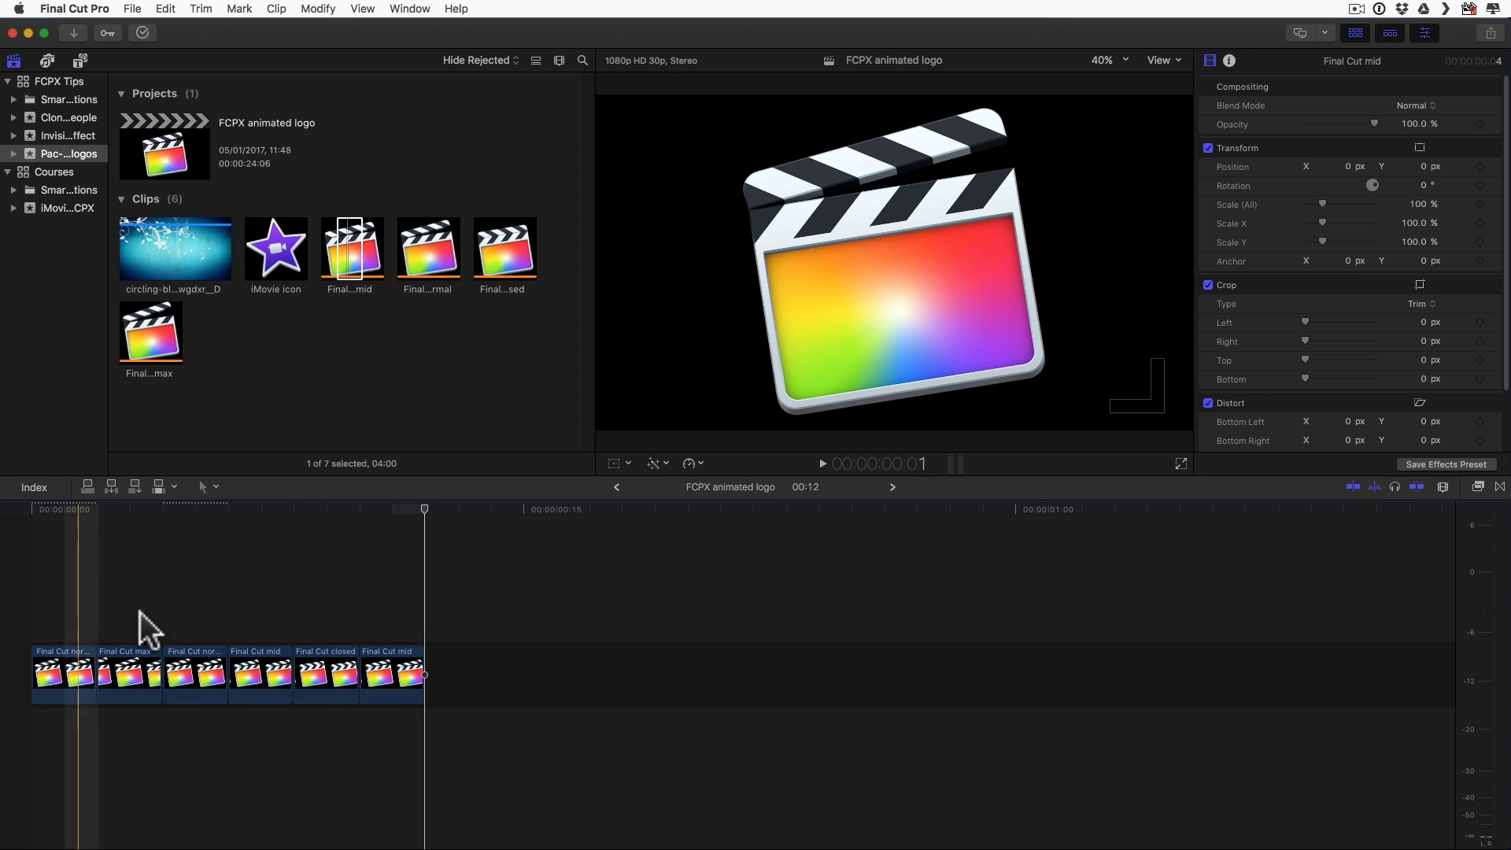
# Step: Copy the six-clip sequence, paste it repeatedly at the timeline's end until it lasts 15:06, and play it back
pyautogui.moveTo(48, 567); pyautogui.dragTo(394, 763)
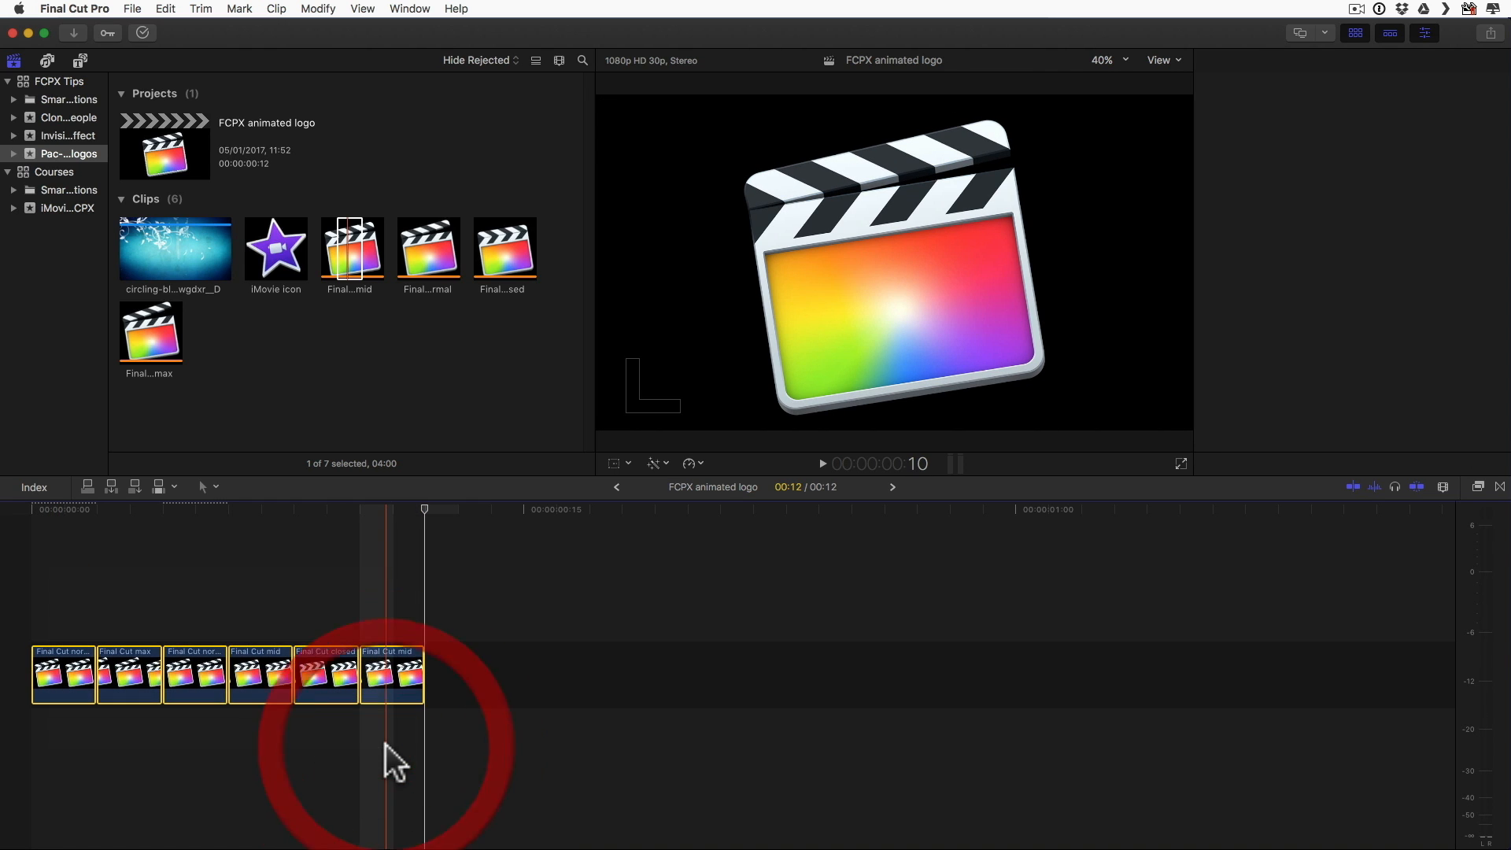
pyautogui.press('super+c')
pyautogui.click(422, 603)
pyautogui.press('super+v')
pyautogui.press('super+v')
pyautogui.press('super+v')
pyautogui.press('super+v')
pyautogui.press('super+v')
pyautogui.press('super+v')
pyautogui.press('super+v')
pyautogui.press('super+v')
pyautogui.press('super+v')
pyautogui.press('super+v')
pyautogui.press('super+v')
pyautogui.press('super+v')
pyautogui.press('super+v')
pyautogui.press('super+v')
pyautogui.press('super+v')
pyautogui.press('super+v')
pyautogui.press('super+v')
pyautogui.press('super+v')
pyautogui.press('super+v')
pyautogui.press('super+v')
pyautogui.press('super+v')
pyautogui.press('super+v')
pyautogui.press('super+v')
pyautogui.press('super+v')
pyautogui.press('super+v')
pyautogui.press('super+v')
pyautogui.press('super+v')
pyautogui.press('super+v')
pyautogui.press('super+v')
pyautogui.press('super+v')
pyautogui.press('super+v')
pyautogui.press('super+v')
pyautogui.press('super+v')
pyautogui.press('super+v')
pyautogui.press('super+v')
pyautogui.press('super+v')
pyautogui.press('super+v')
pyautogui.press('super+v')
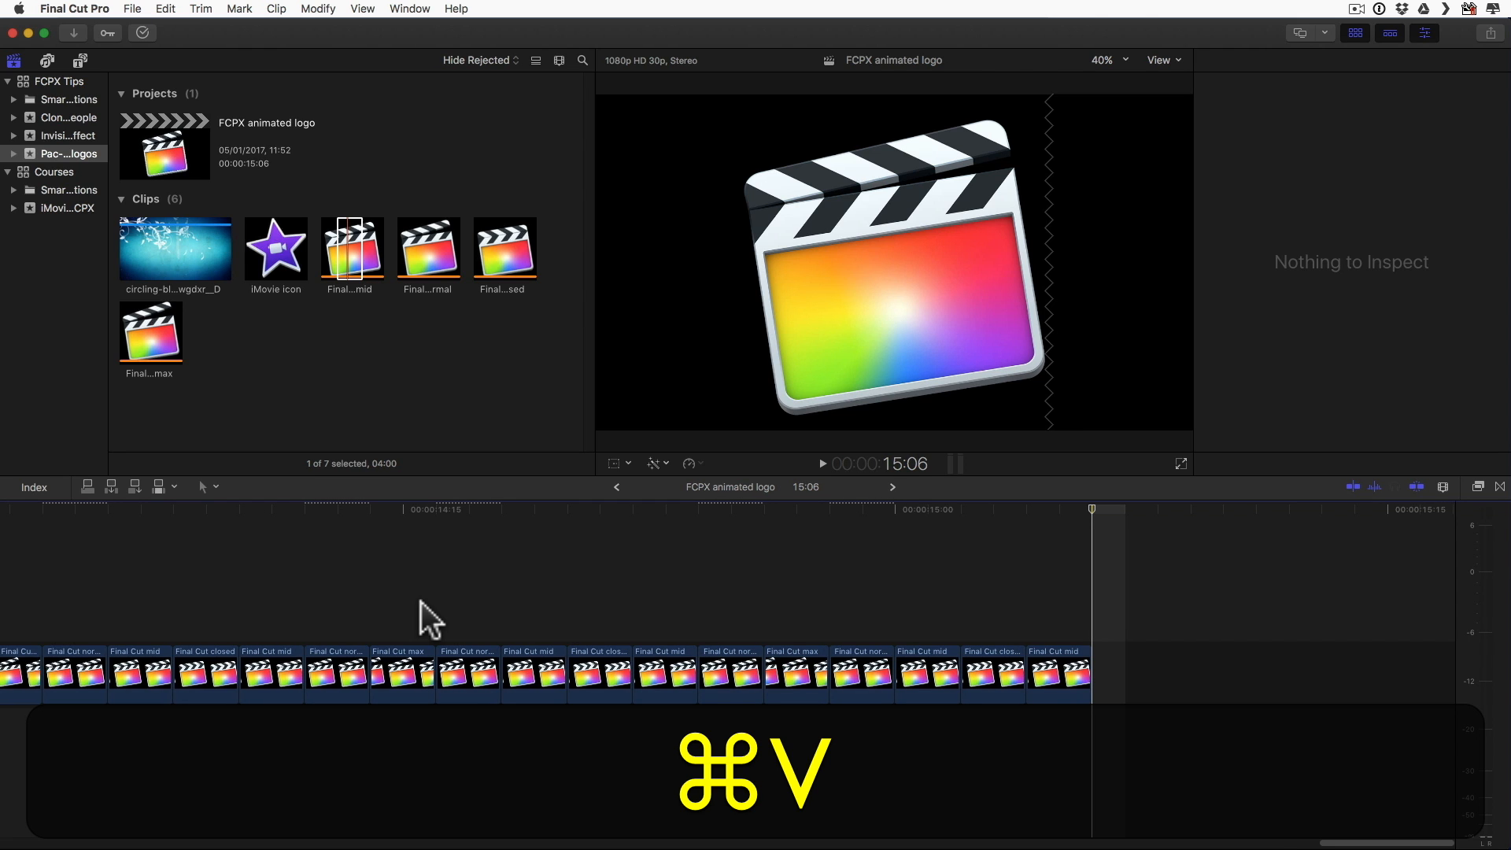
pyautogui.press('super+Home')
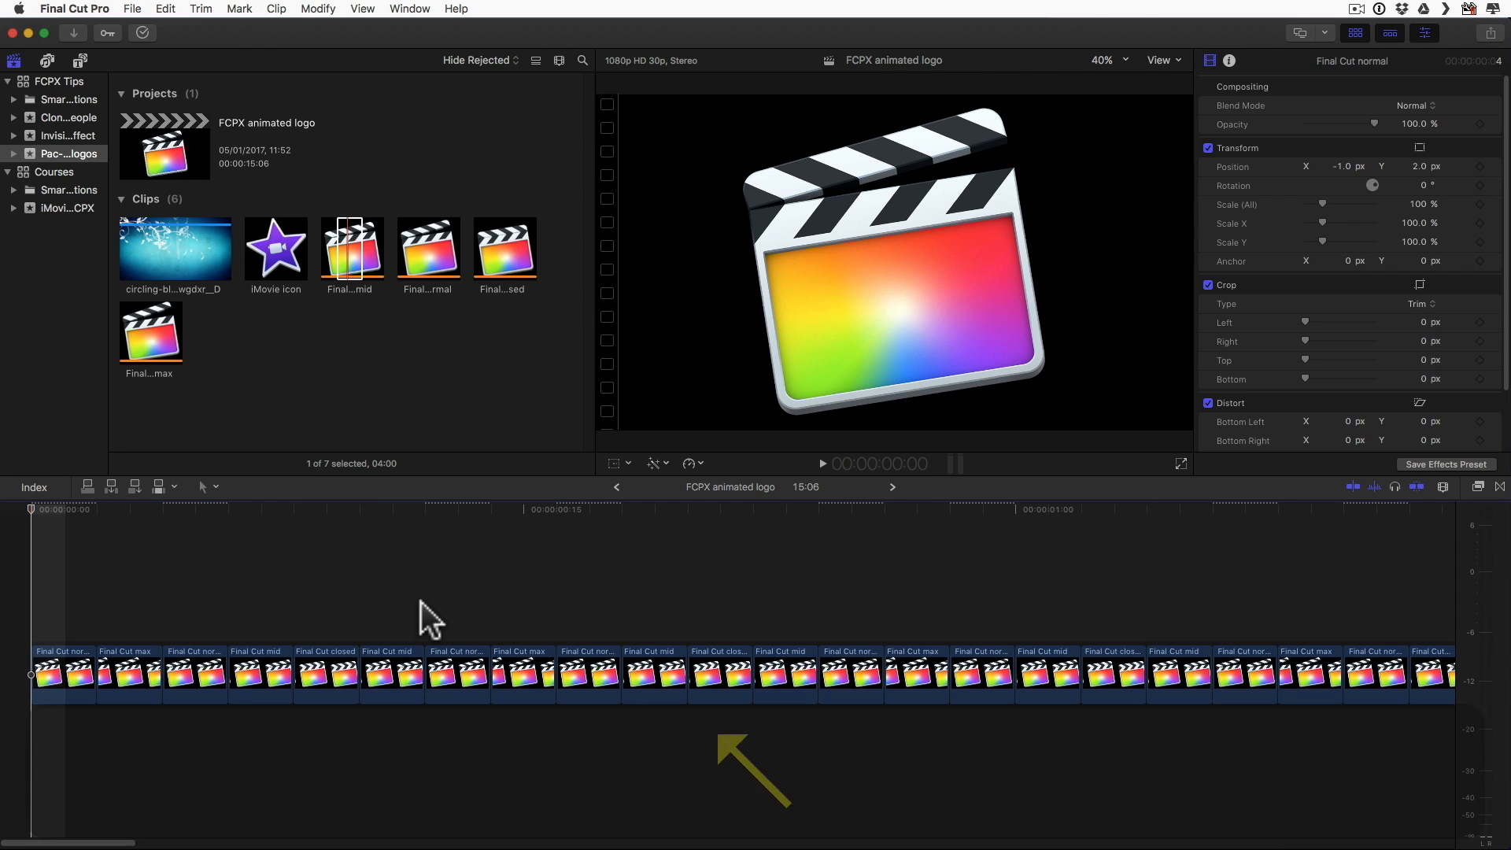
pyautogui.press('space')
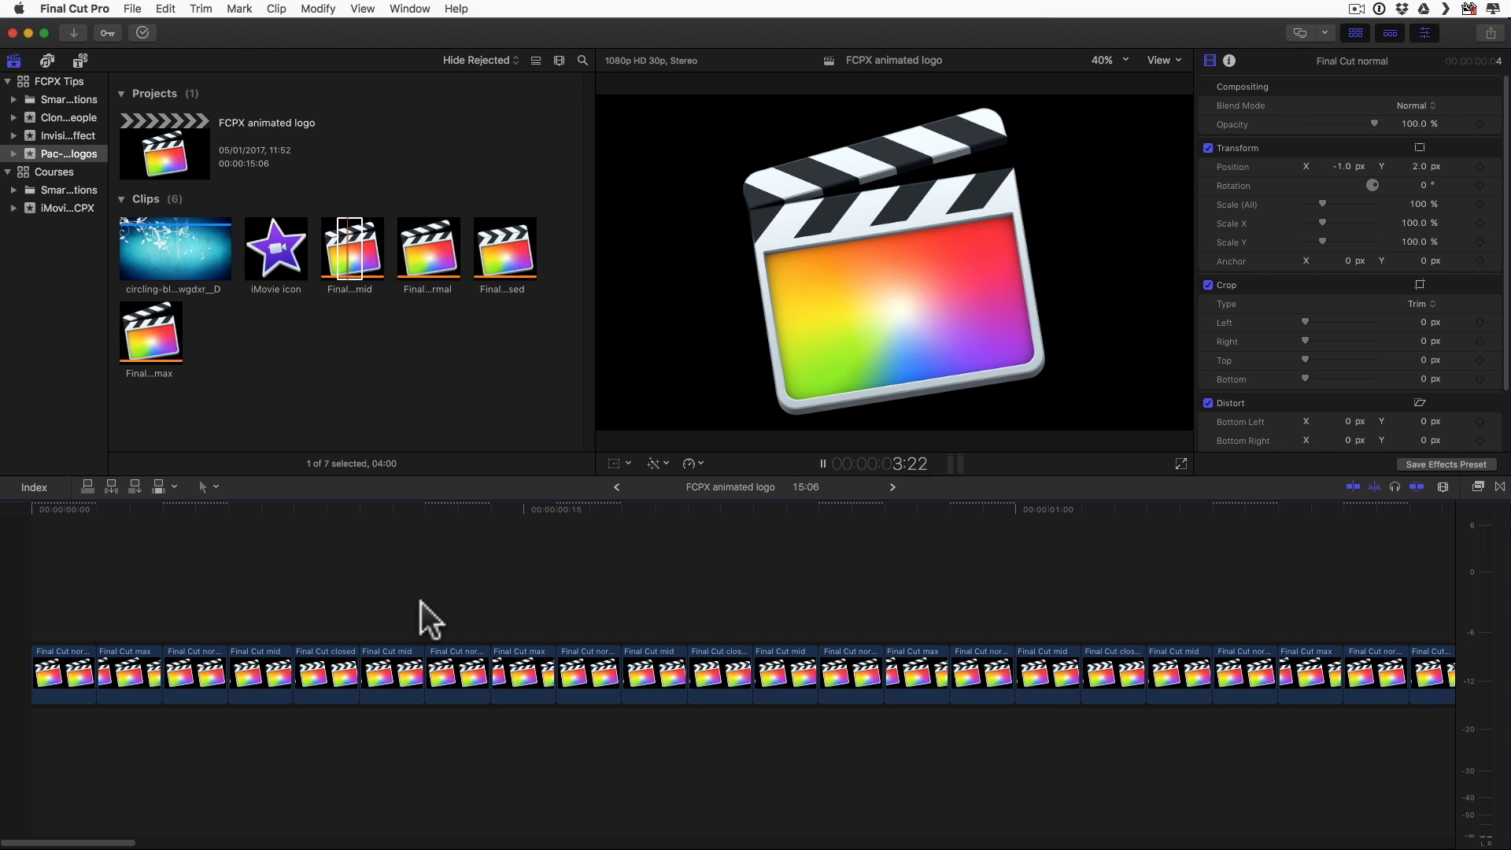
pyautogui.press('space')
# Step: Combine all timeline clips into a compound clip named FCPX animated logo Clip in the Pac-man style FCPX and iMovie logos event
pyautogui.scroll(-5, 420, 602)
pyautogui.scroll(-10, 421, 602)
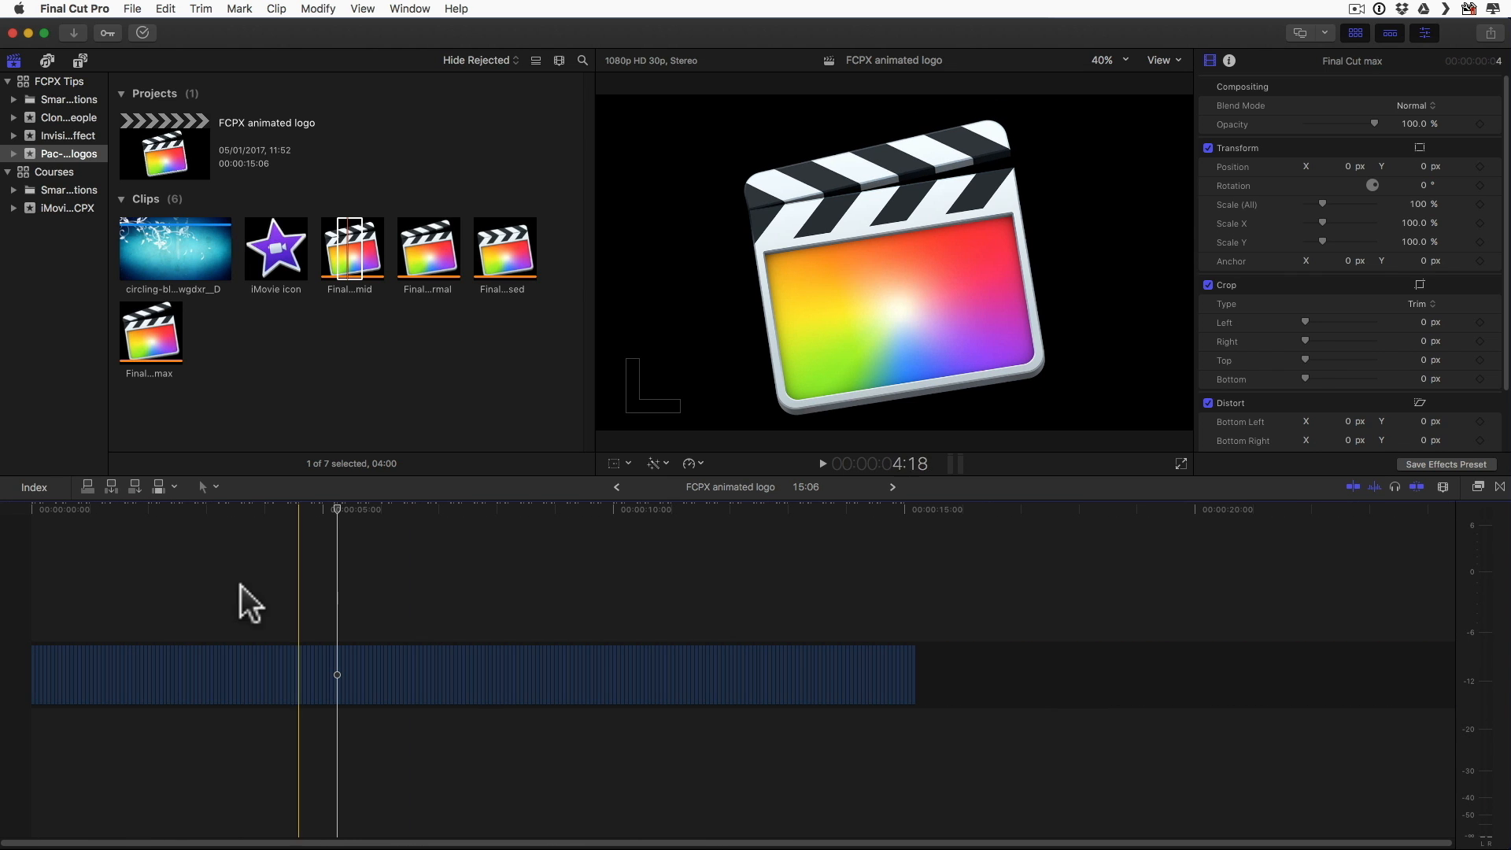
pyautogui.moveTo(958, 563); pyautogui.dragTo(9, 781)
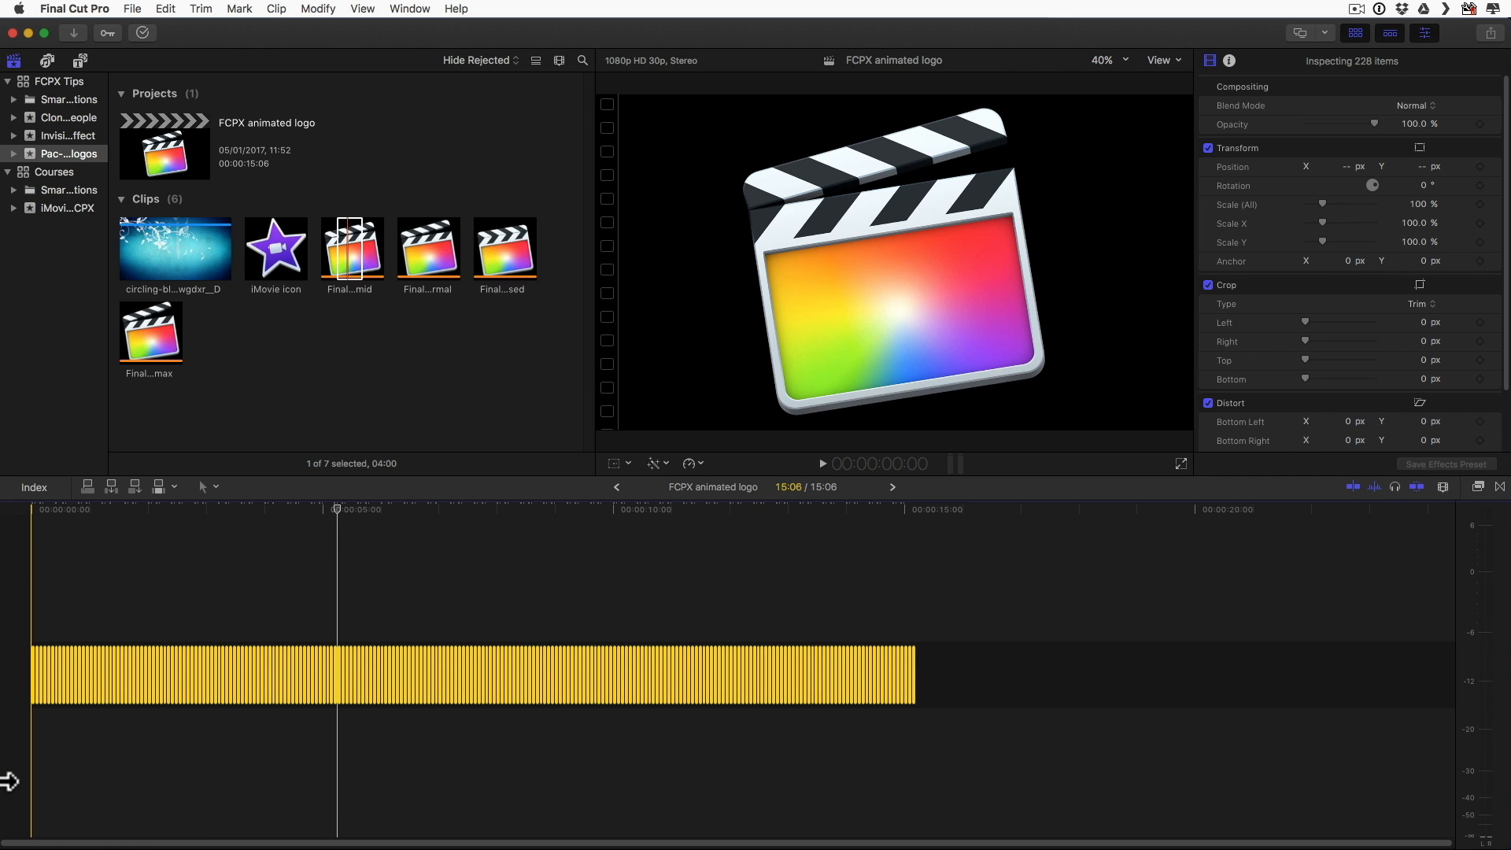
pyautogui.rightClick(111, 675)
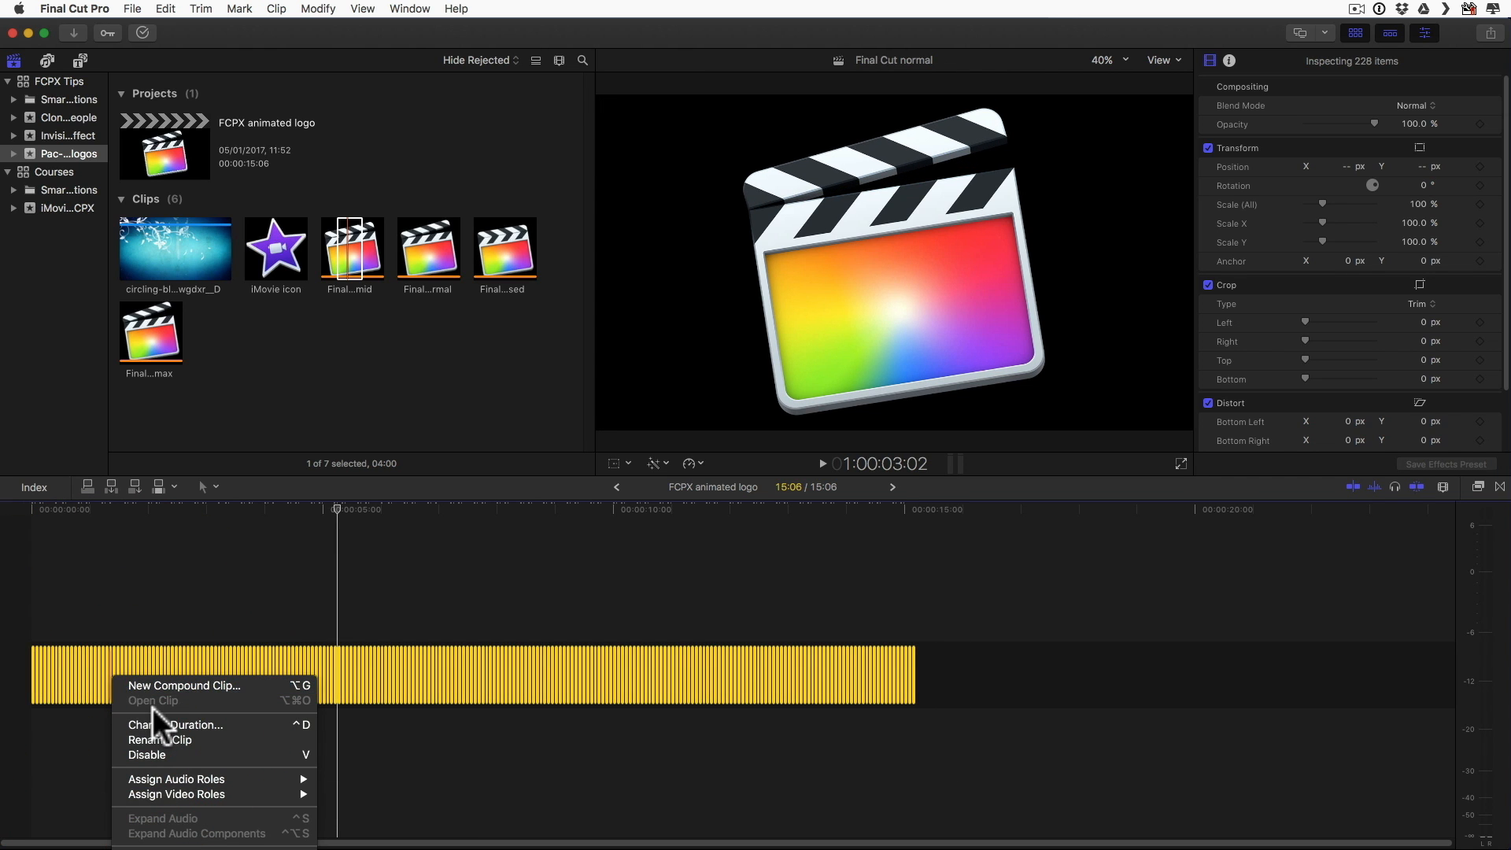
pyautogui.click(173, 683)
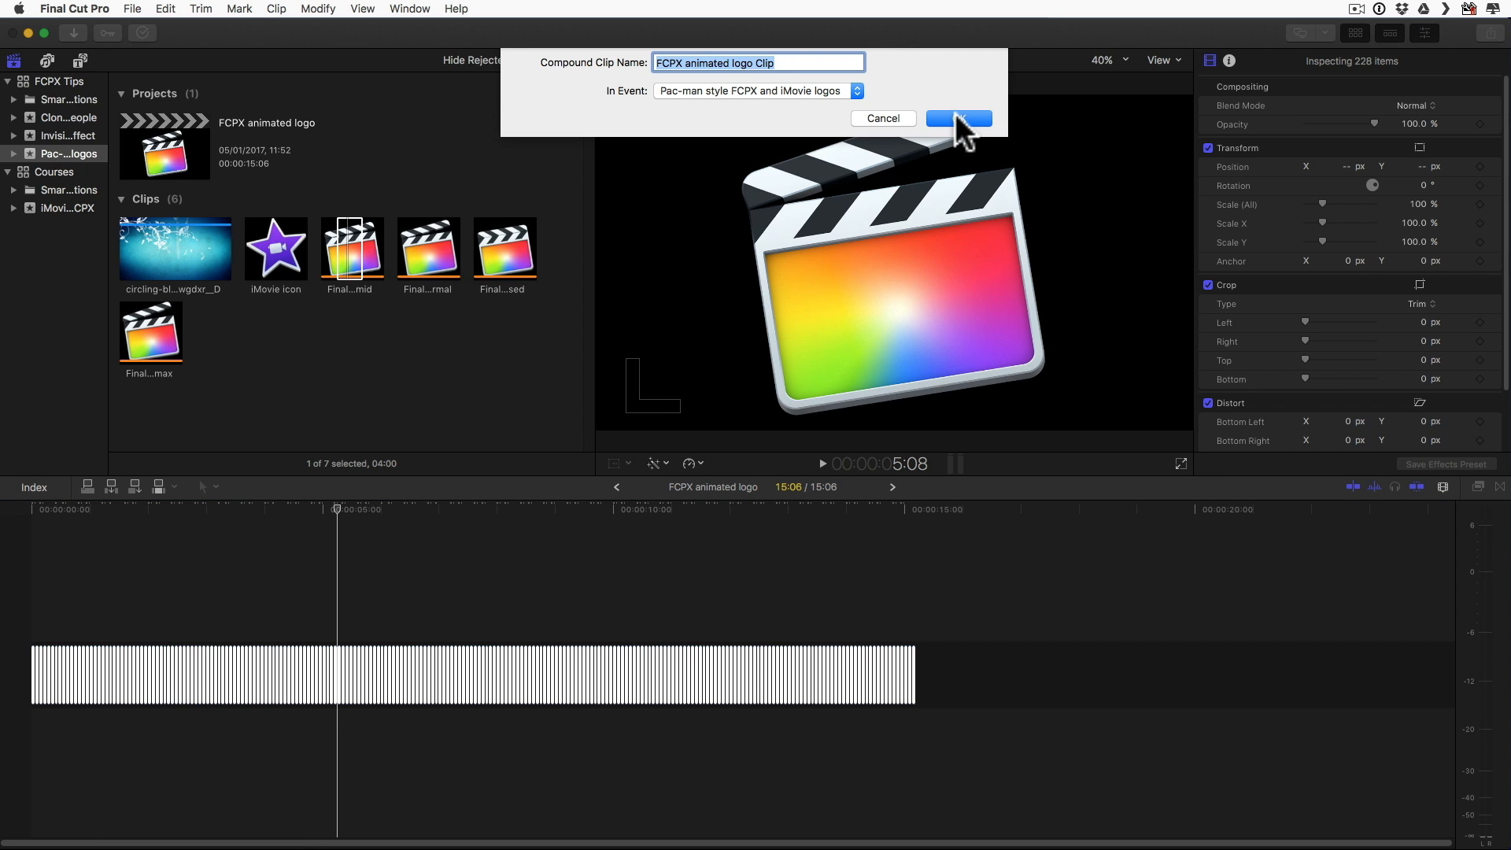
pyautogui.click(959, 118)
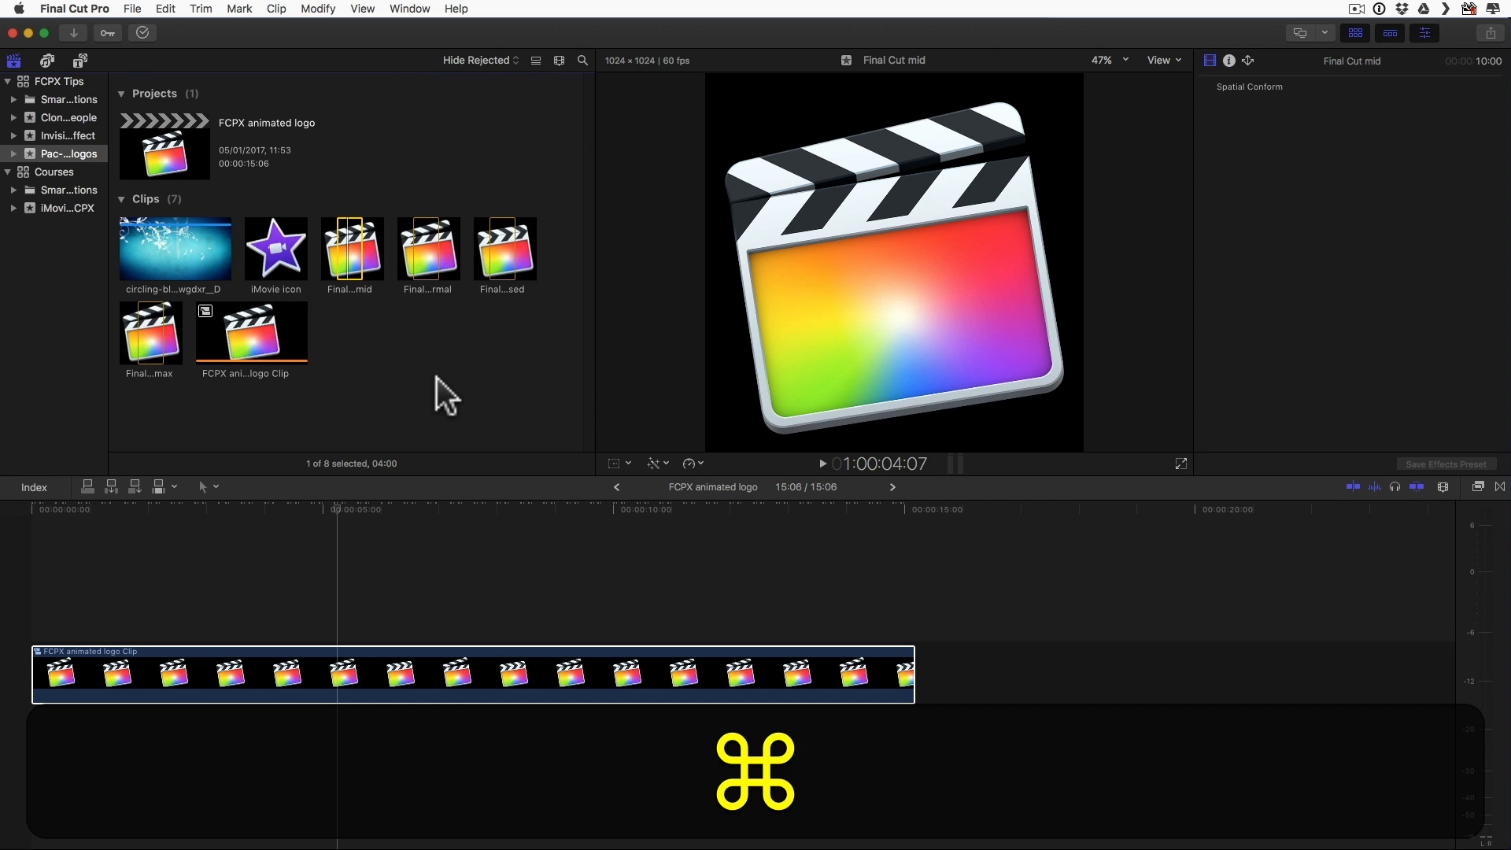
# Step: Create a new project named FCPX pac man animation in the same event, keeping the 1080p HD, 1920x1080, 30p settings
pyautogui.press('super+n')
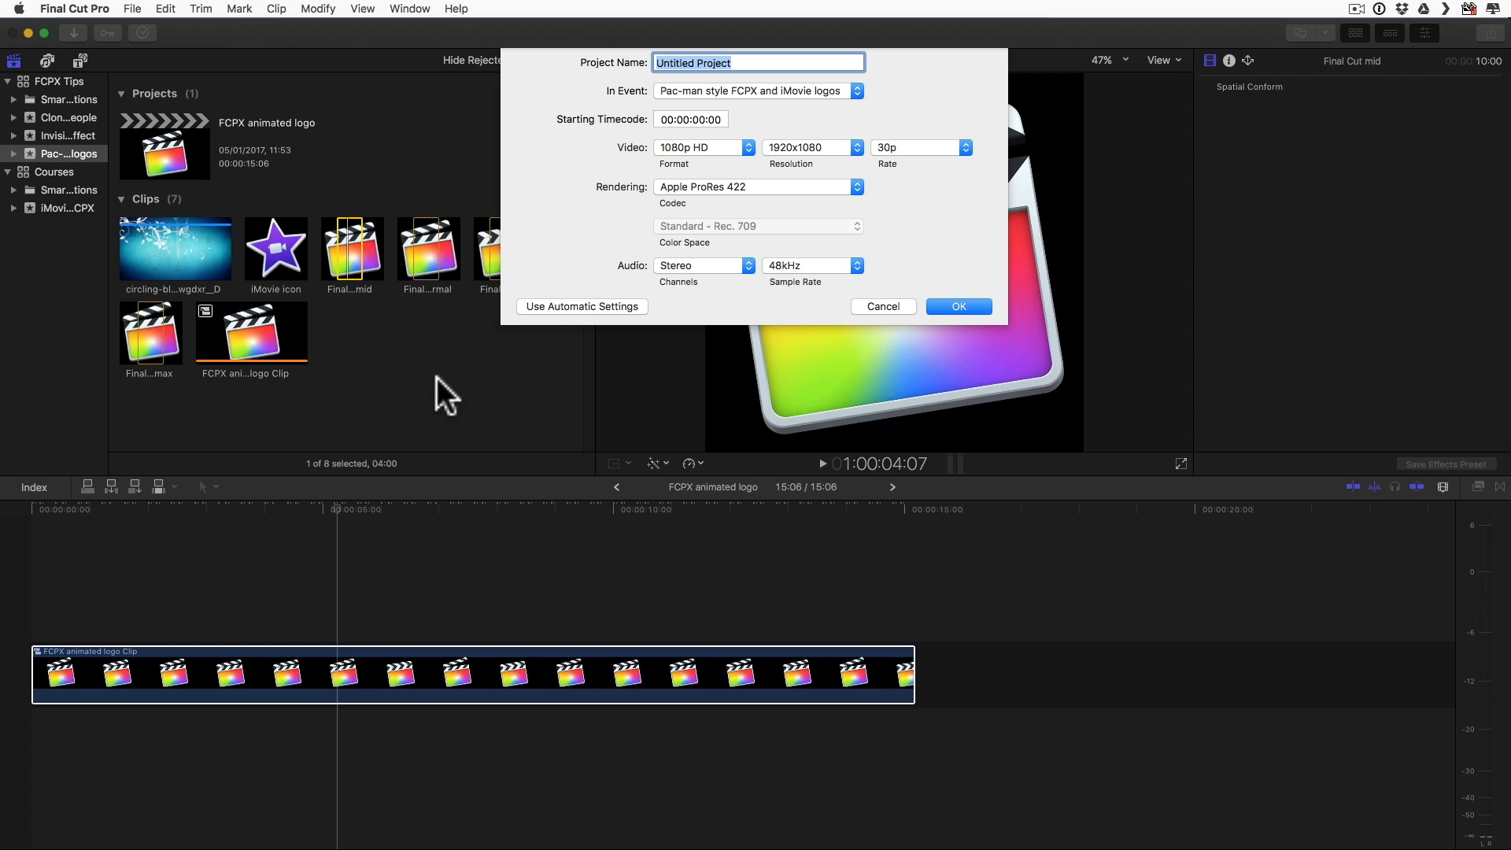
pyautogui.write('FCPX pa')
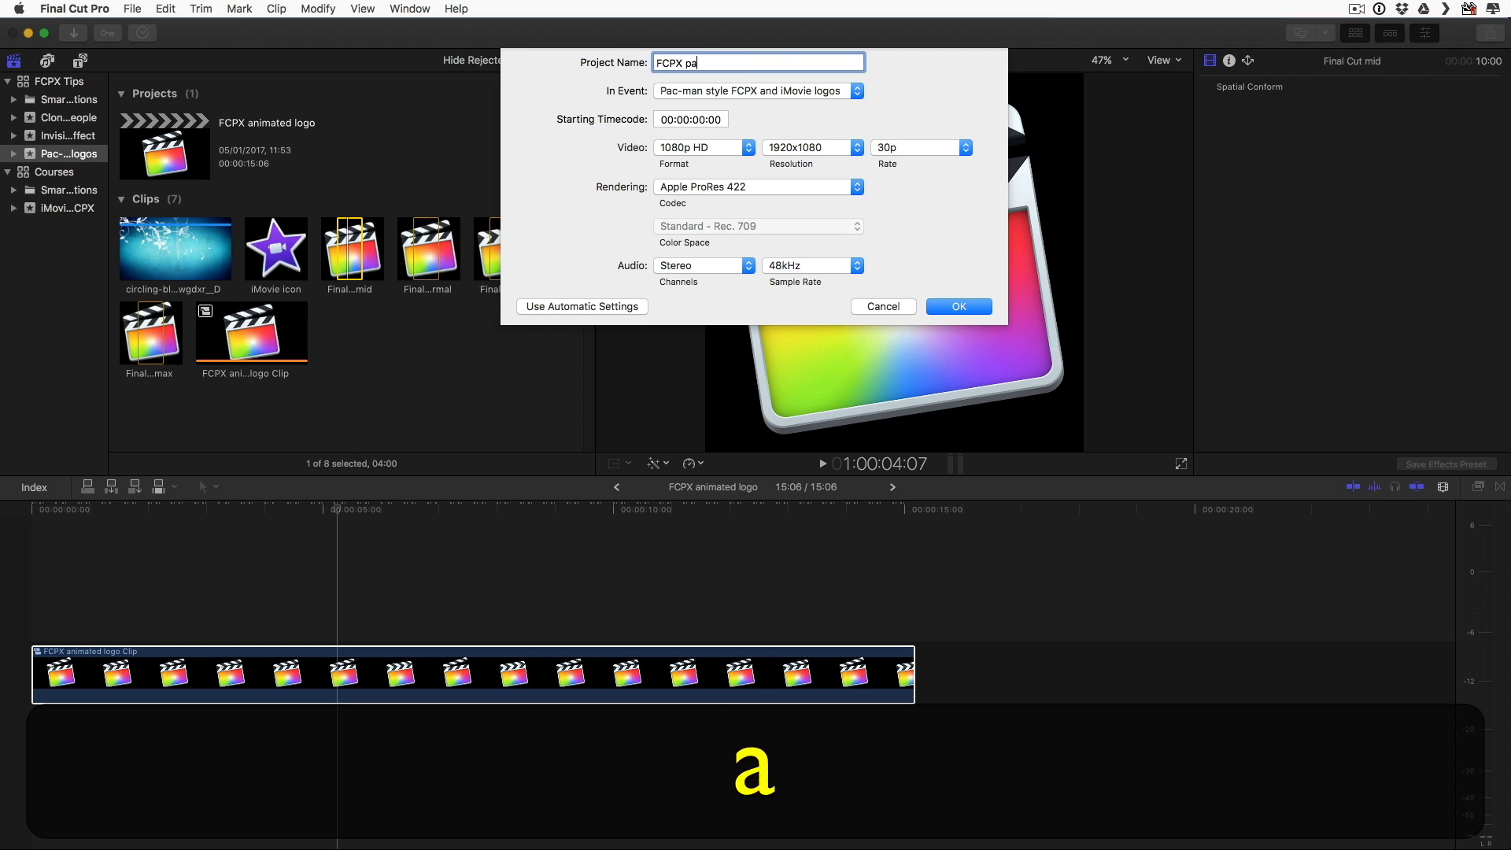
pyautogui.write('c man animation')
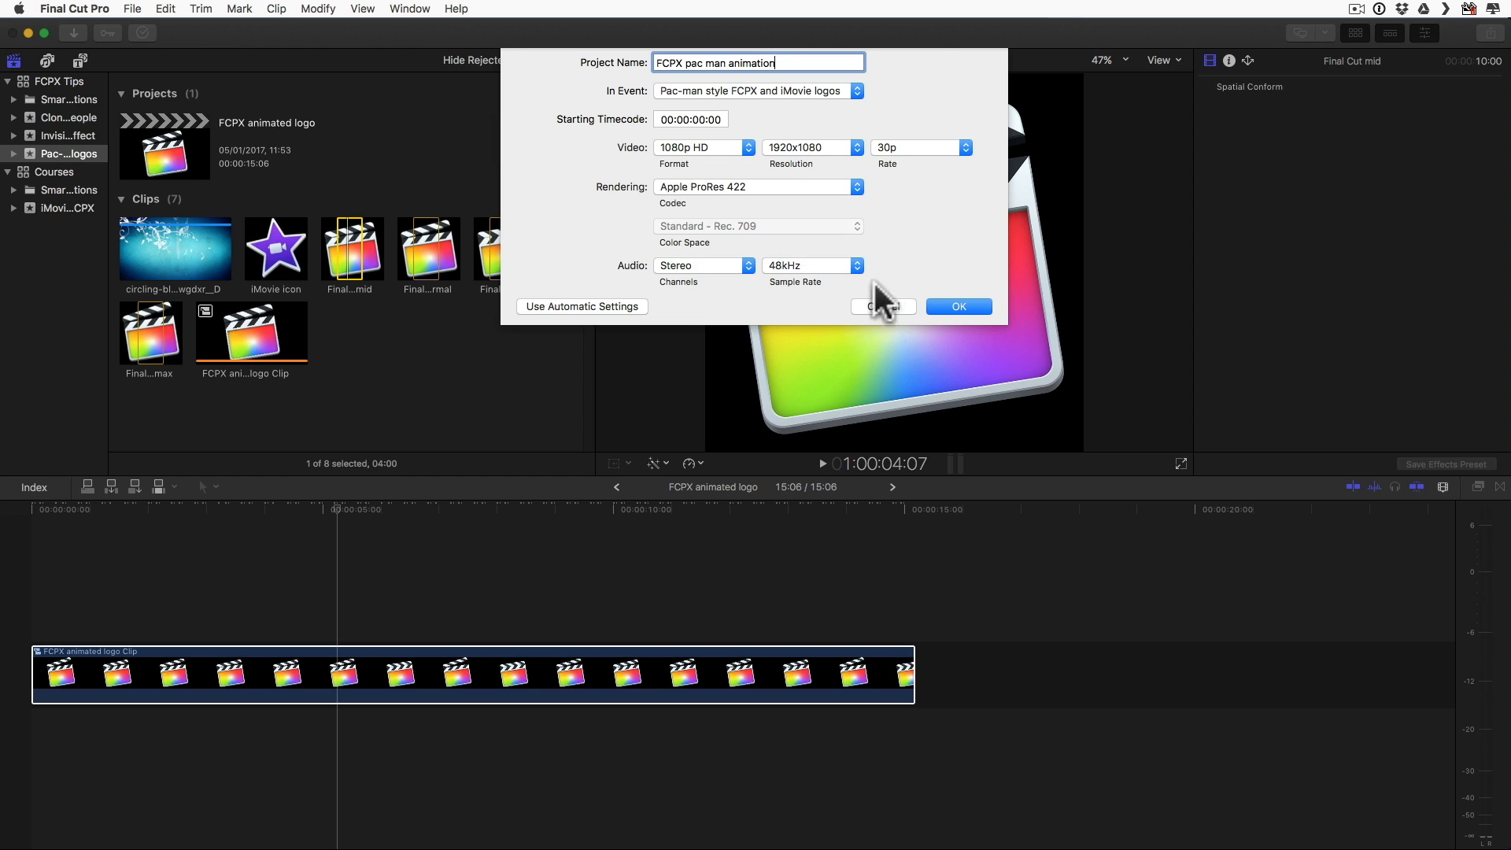
pyautogui.click(961, 304)
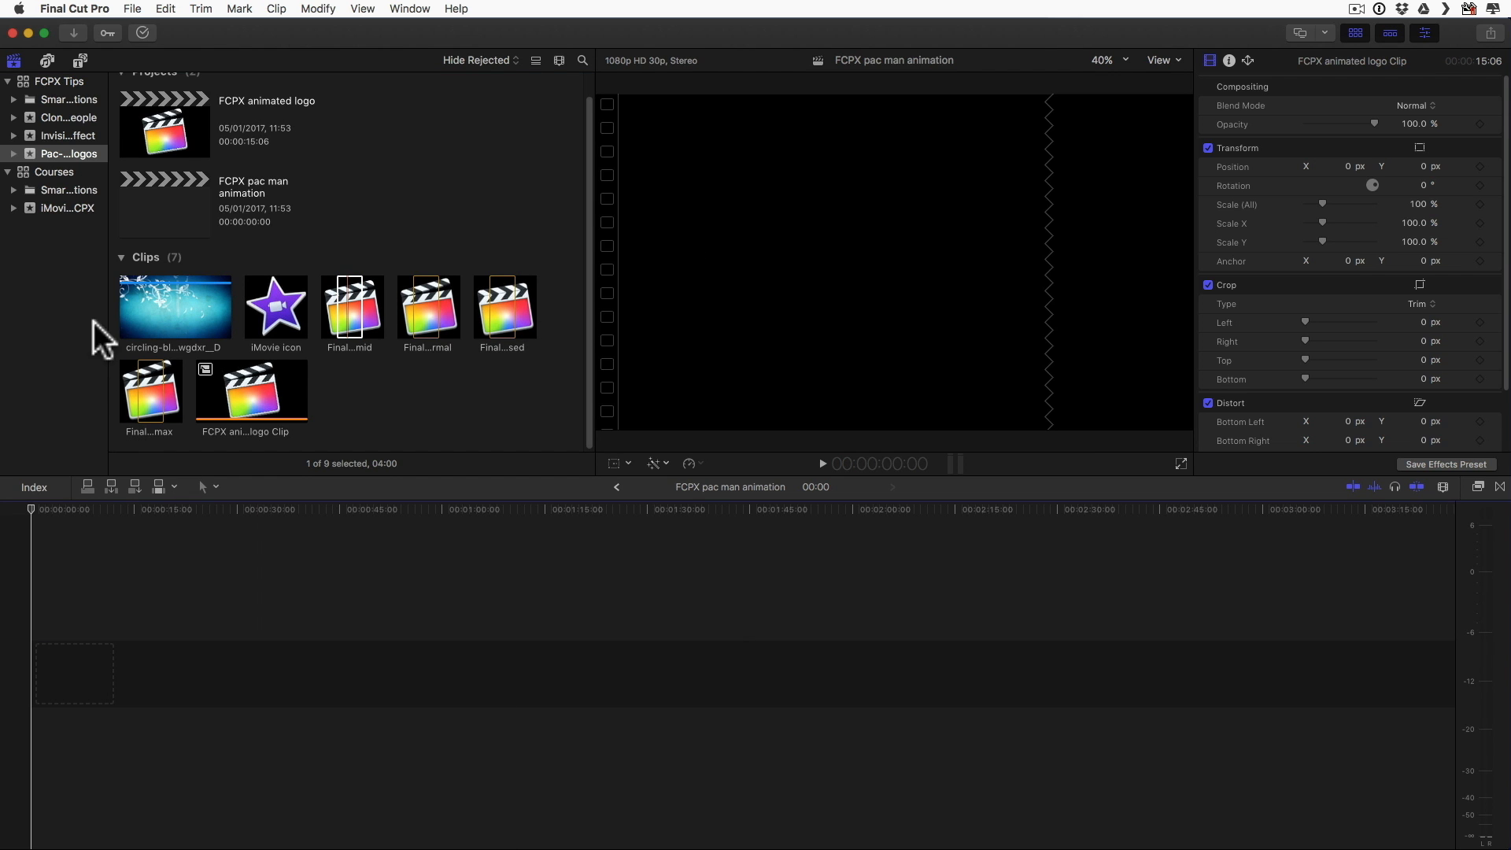
# Step: Append the circling-blue-flourishes background clip to the empty timeline
pyautogui.click(189, 300)
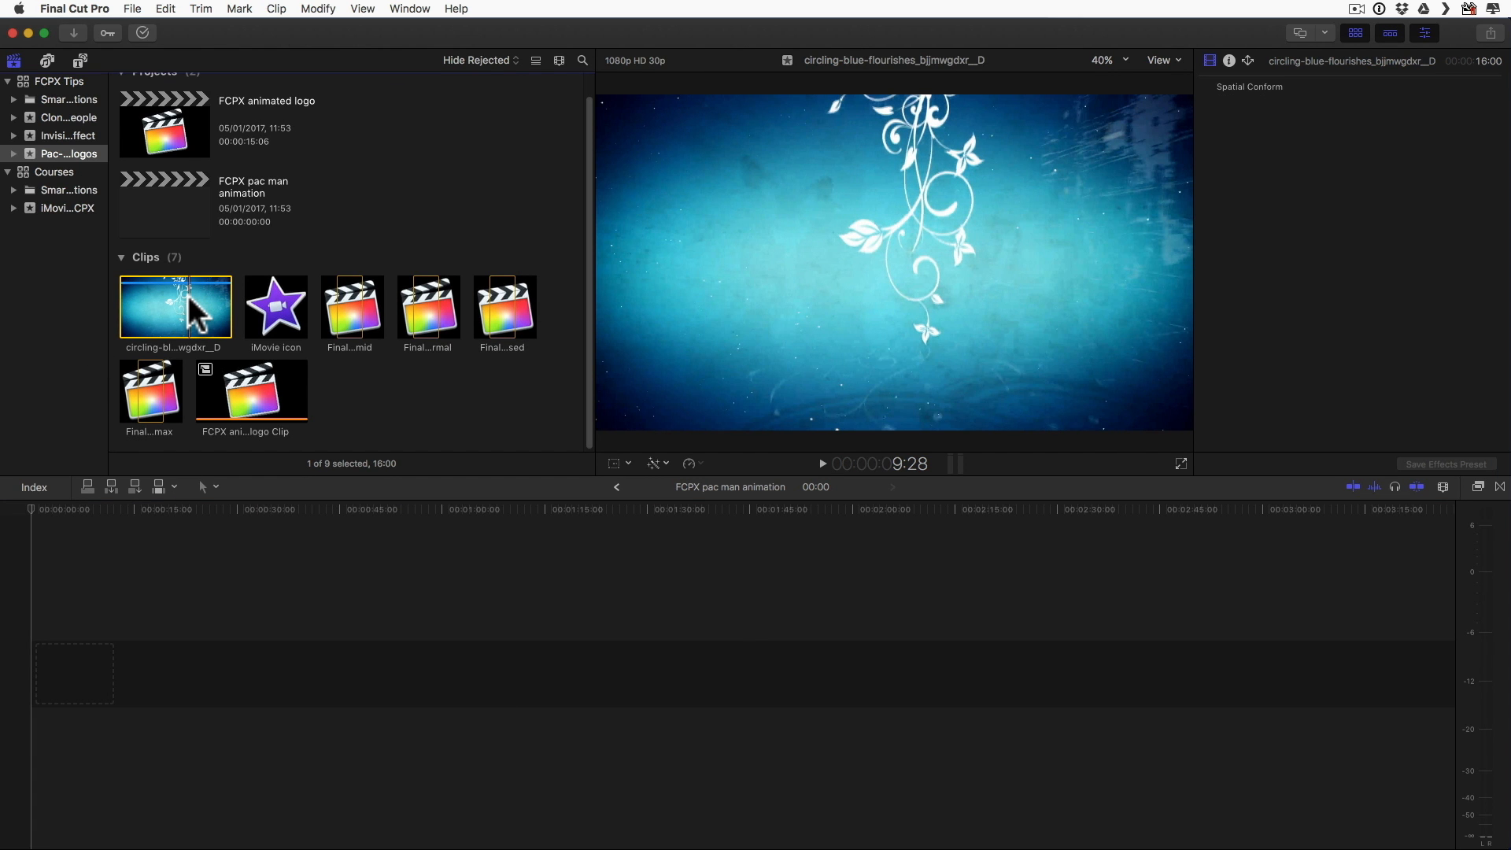
pyautogui.press('e')
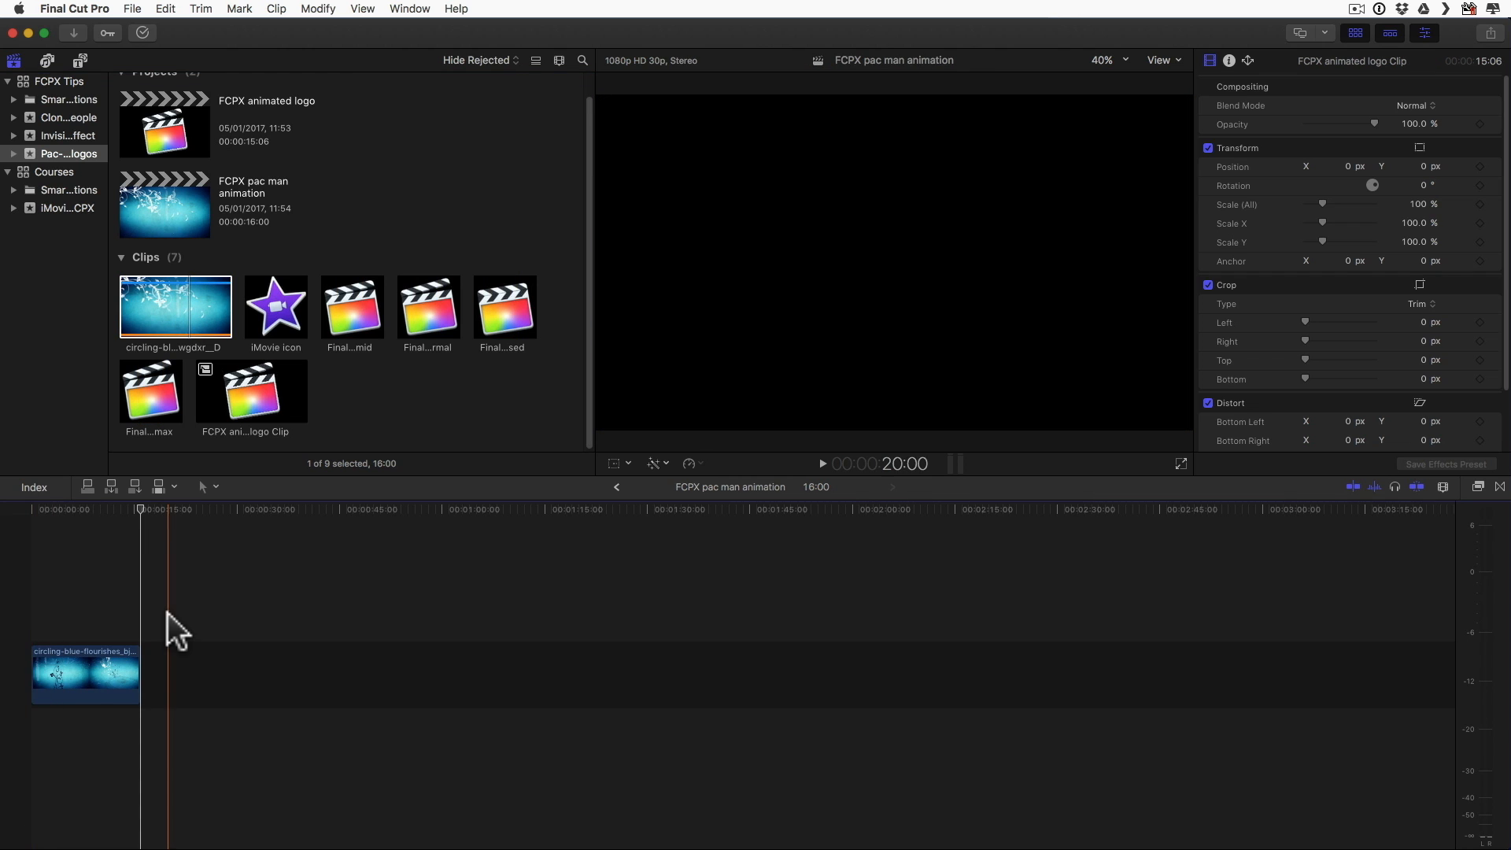
pyautogui.press('super+=')
pyautogui.press('super+=')
pyautogui.press('super+=')
pyautogui.hscroll(-10, 178, 608)
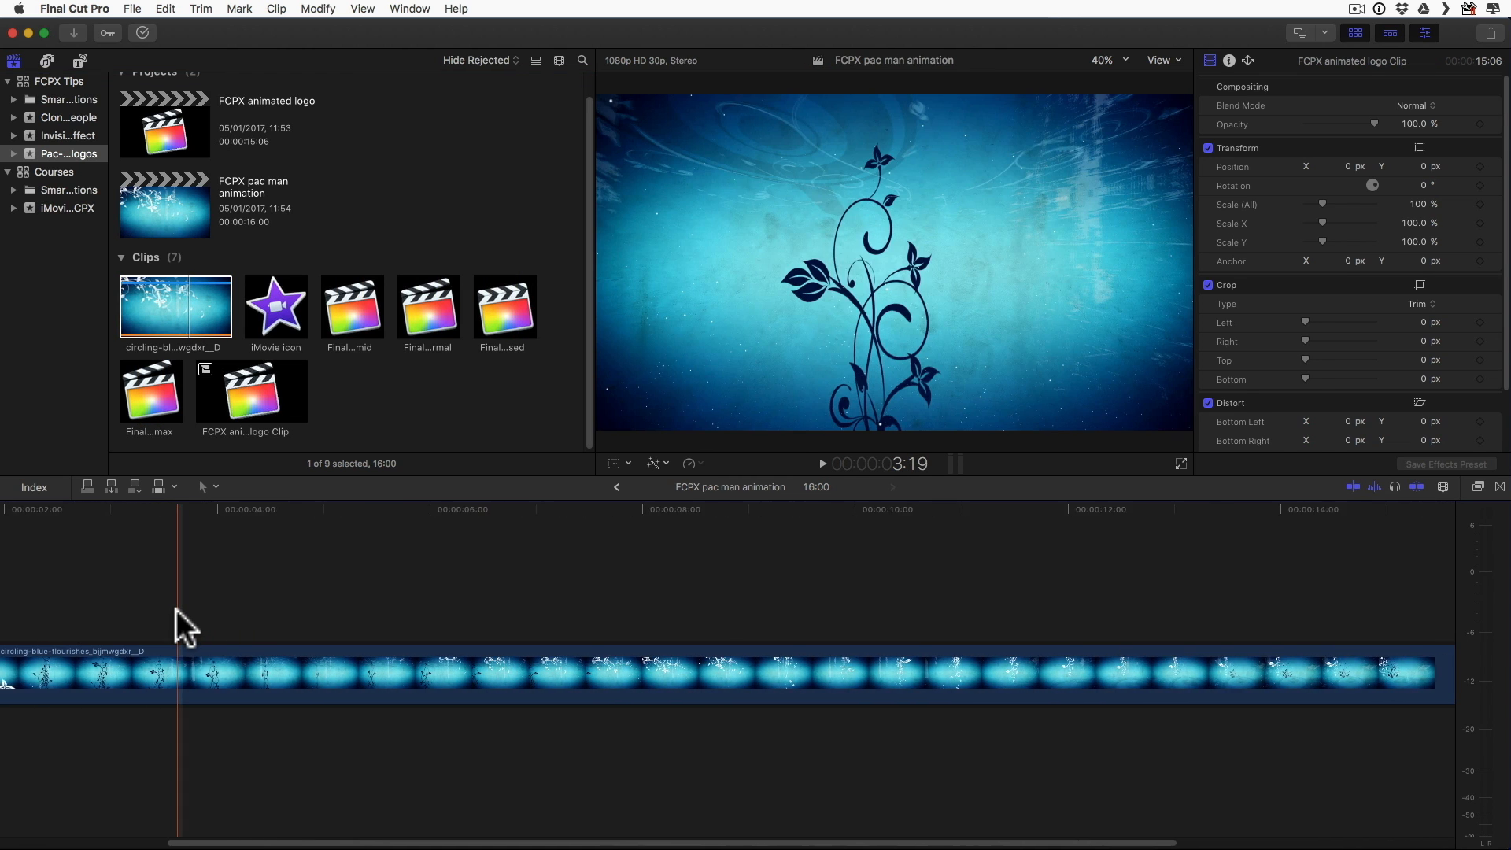
pyautogui.scroll(-3, 177, 609)
pyautogui.hscroll(-3, 176, 610)
pyautogui.scroll(1, 176, 610)
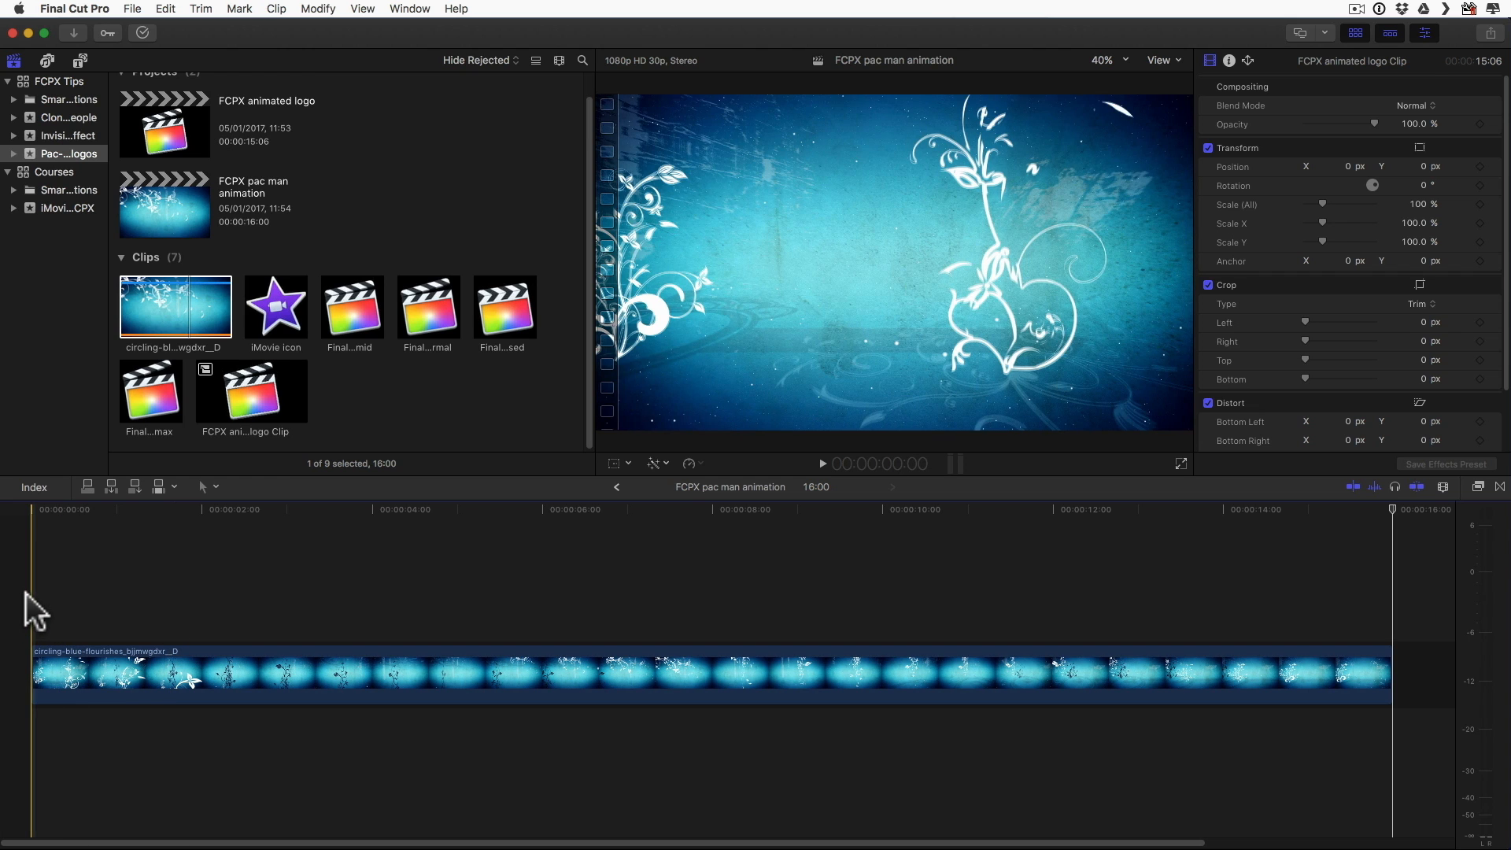
# Step: Connect the Final Cut normal clip above the background clip, starting at about 1 second
pyautogui.click(430, 308)
pyautogui.moveTo(363, 398); pyautogui.dragTo(110, 625)
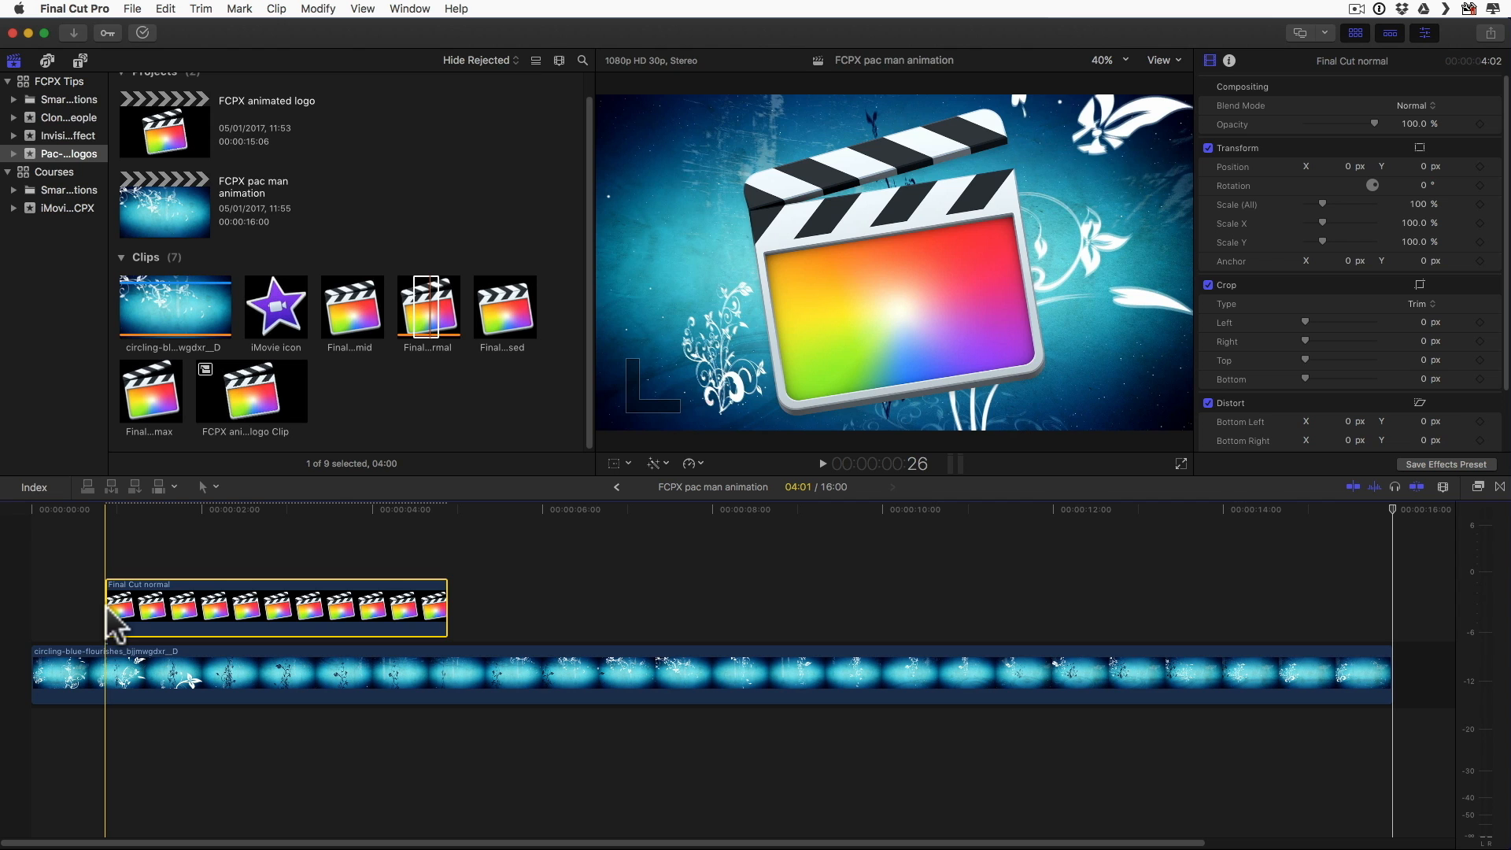
# Step: Scale the Final Cut normal clip to 30% and move it to the left side of the video frame
pyautogui.click(323, 562)
pyautogui.moveTo(1421, 202); pyautogui.dragTo(1334, 206)
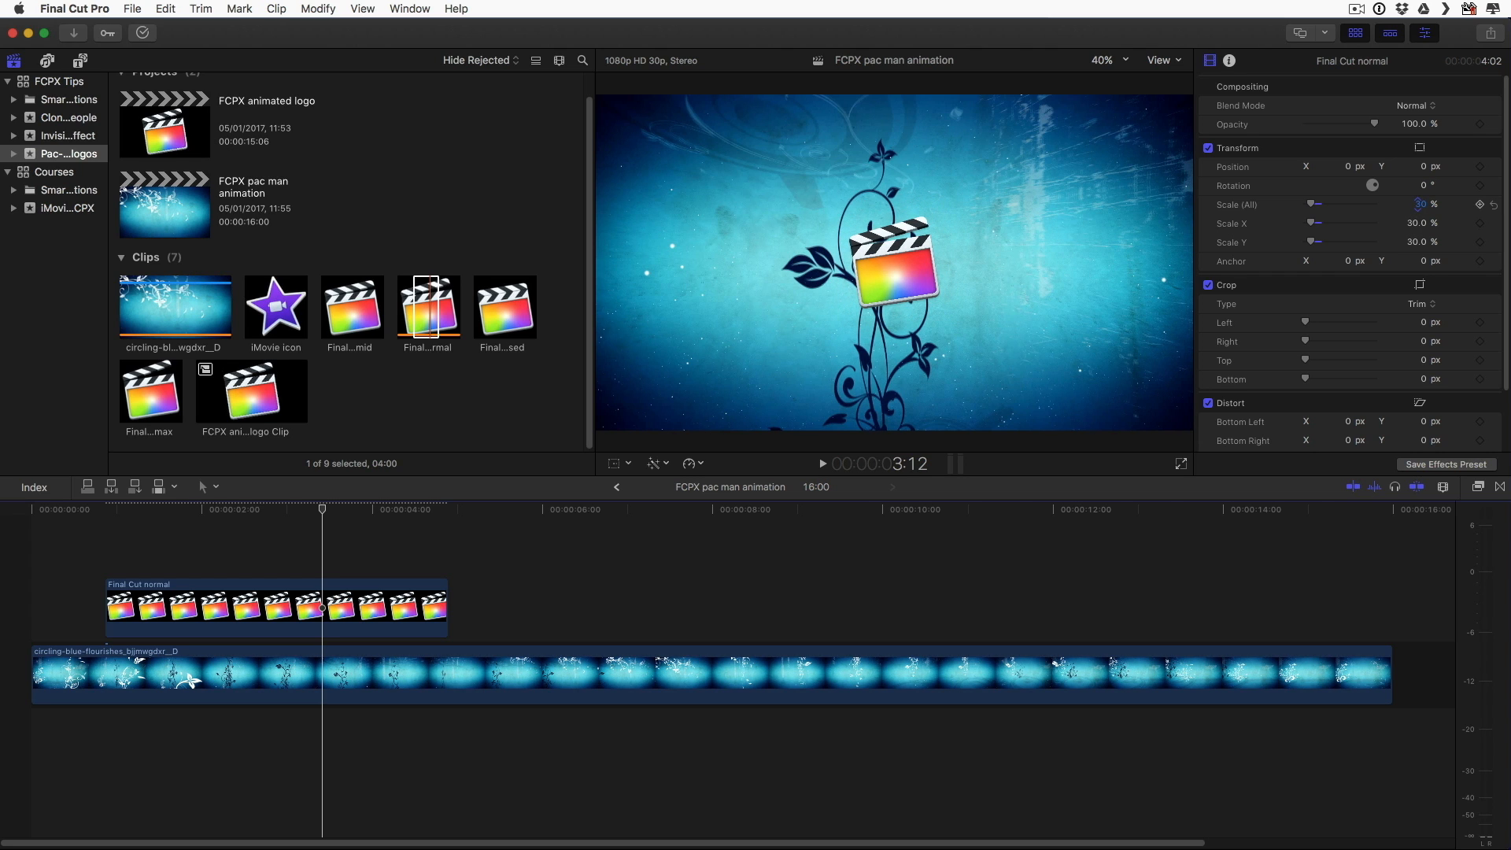
pyautogui.click(614, 463)
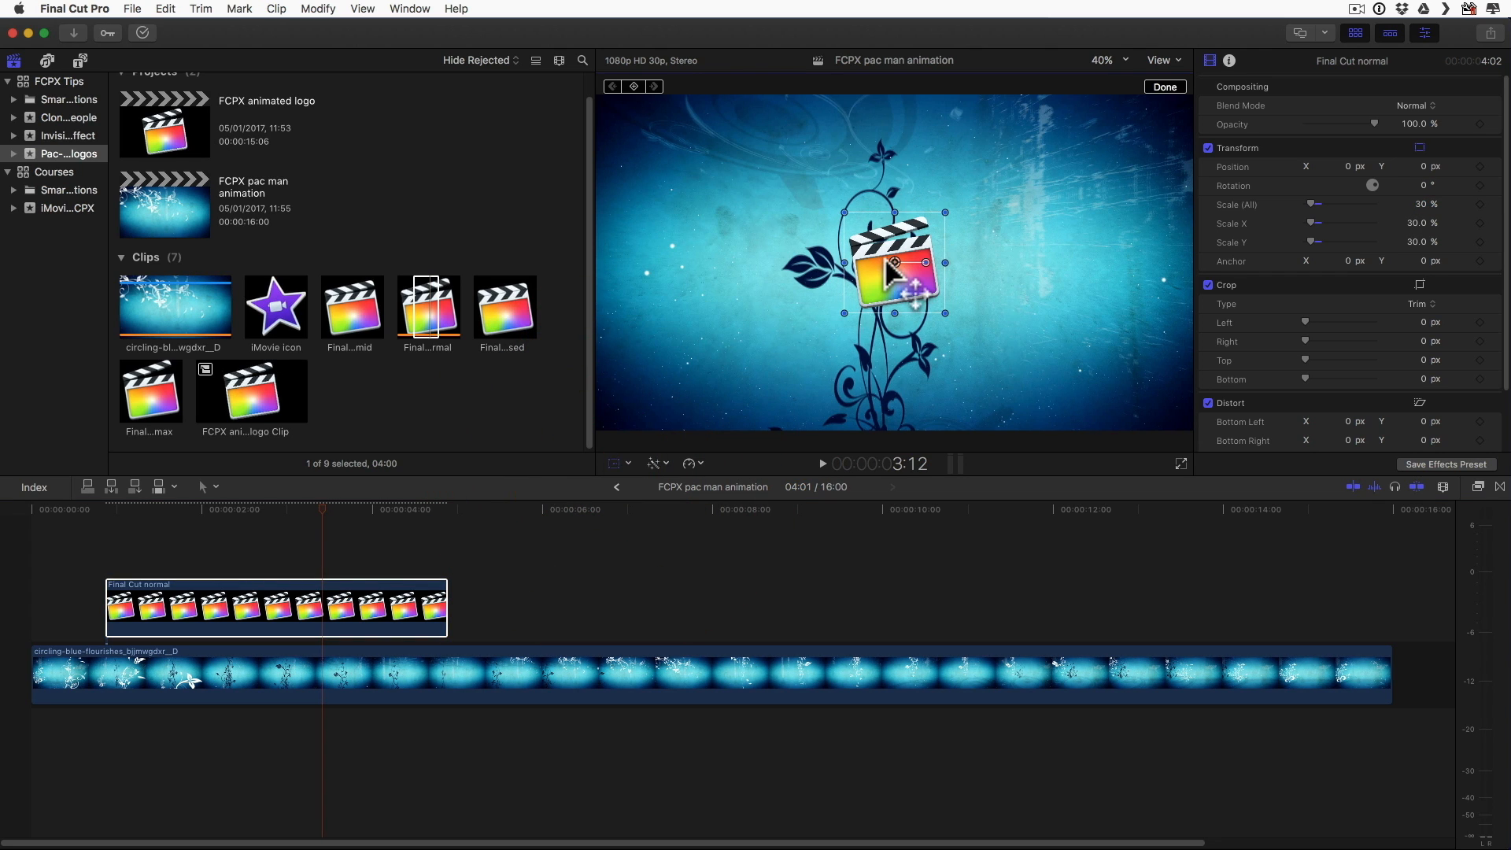
pyautogui.moveTo(894, 268); pyautogui.dragTo(670, 303)
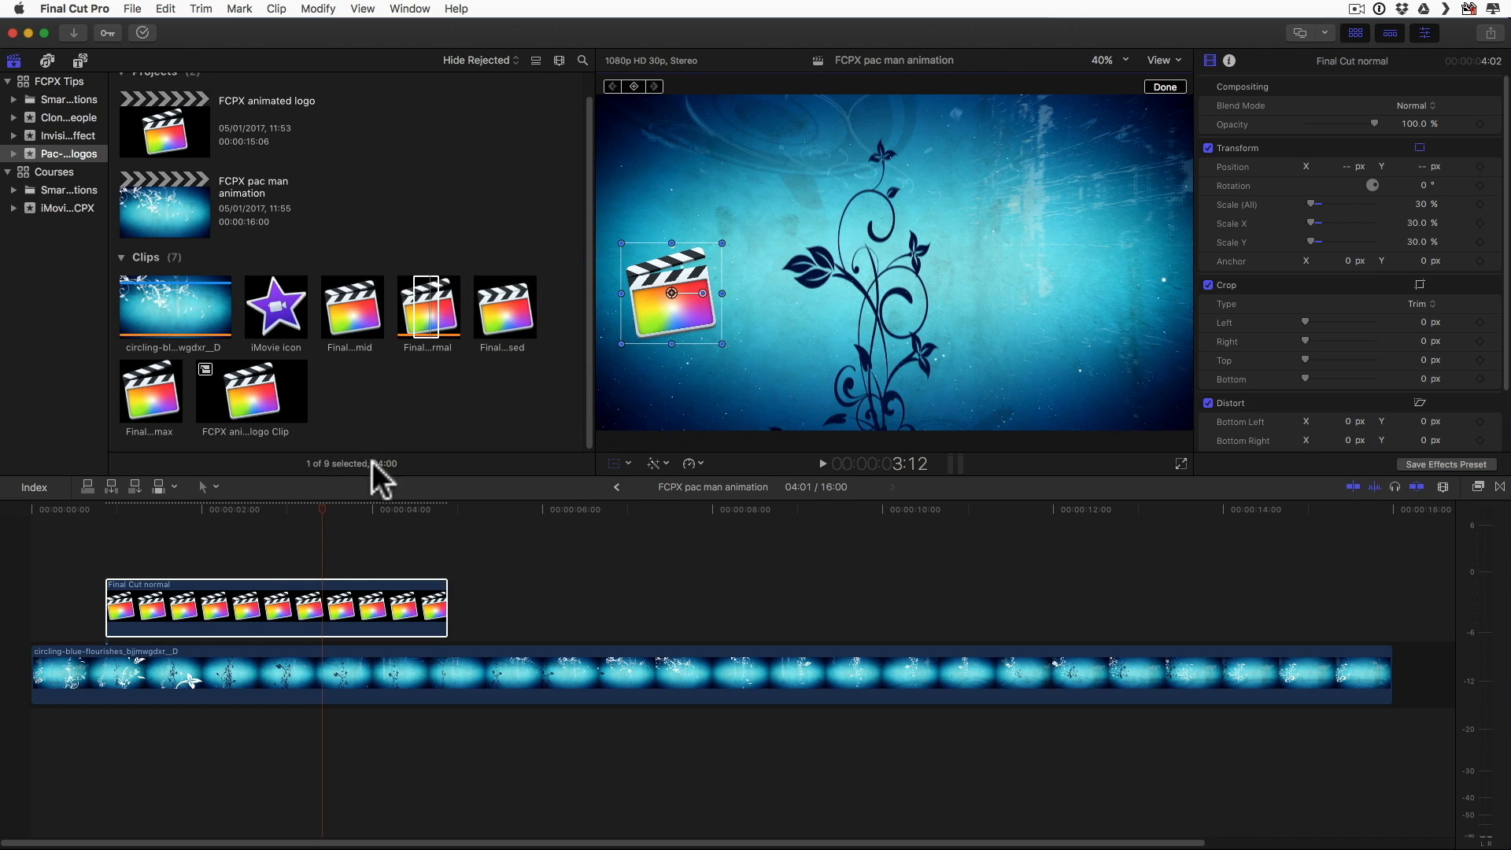
# Step: Connect the iMovie icon clip above the Final Cut normal clip, starting at about 1.4 seconds, and scale it to 20%
pyautogui.click(275, 303)
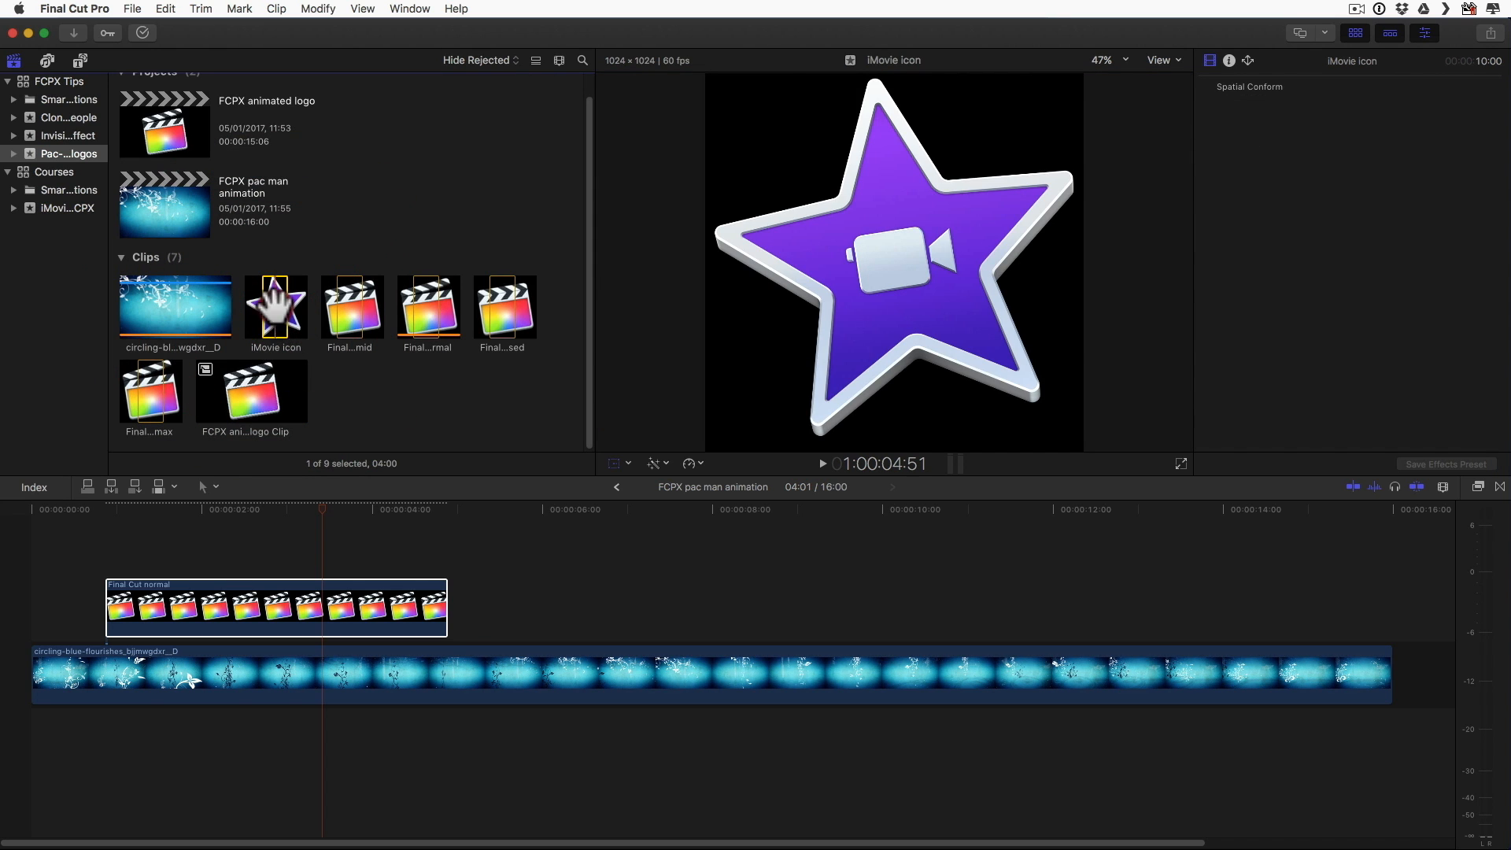
pyautogui.moveTo(210, 467); pyautogui.dragTo(155, 551)
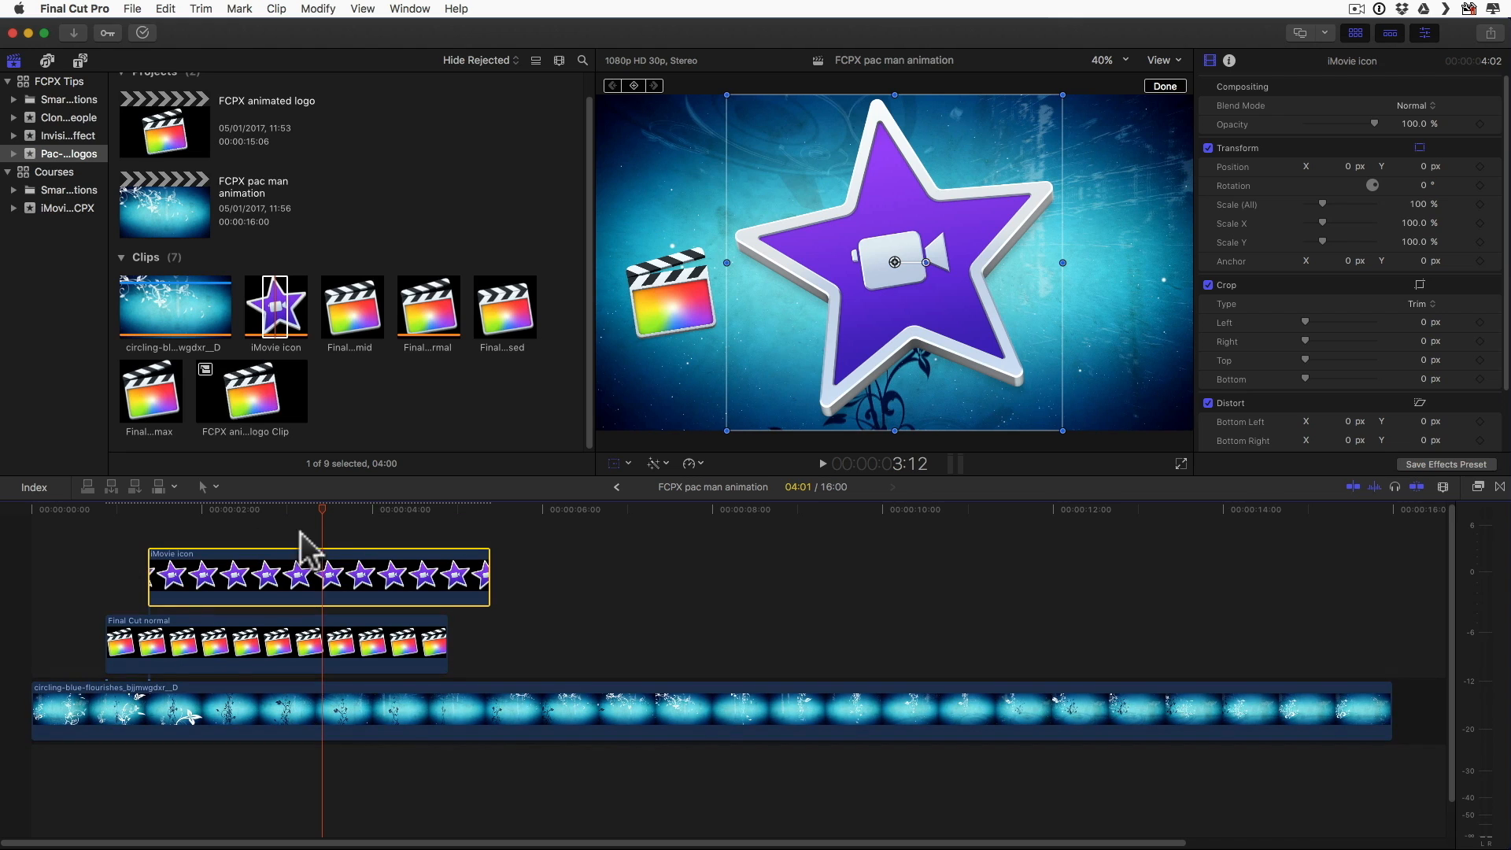
pyautogui.click(1419, 202)
pyautogui.write('20')
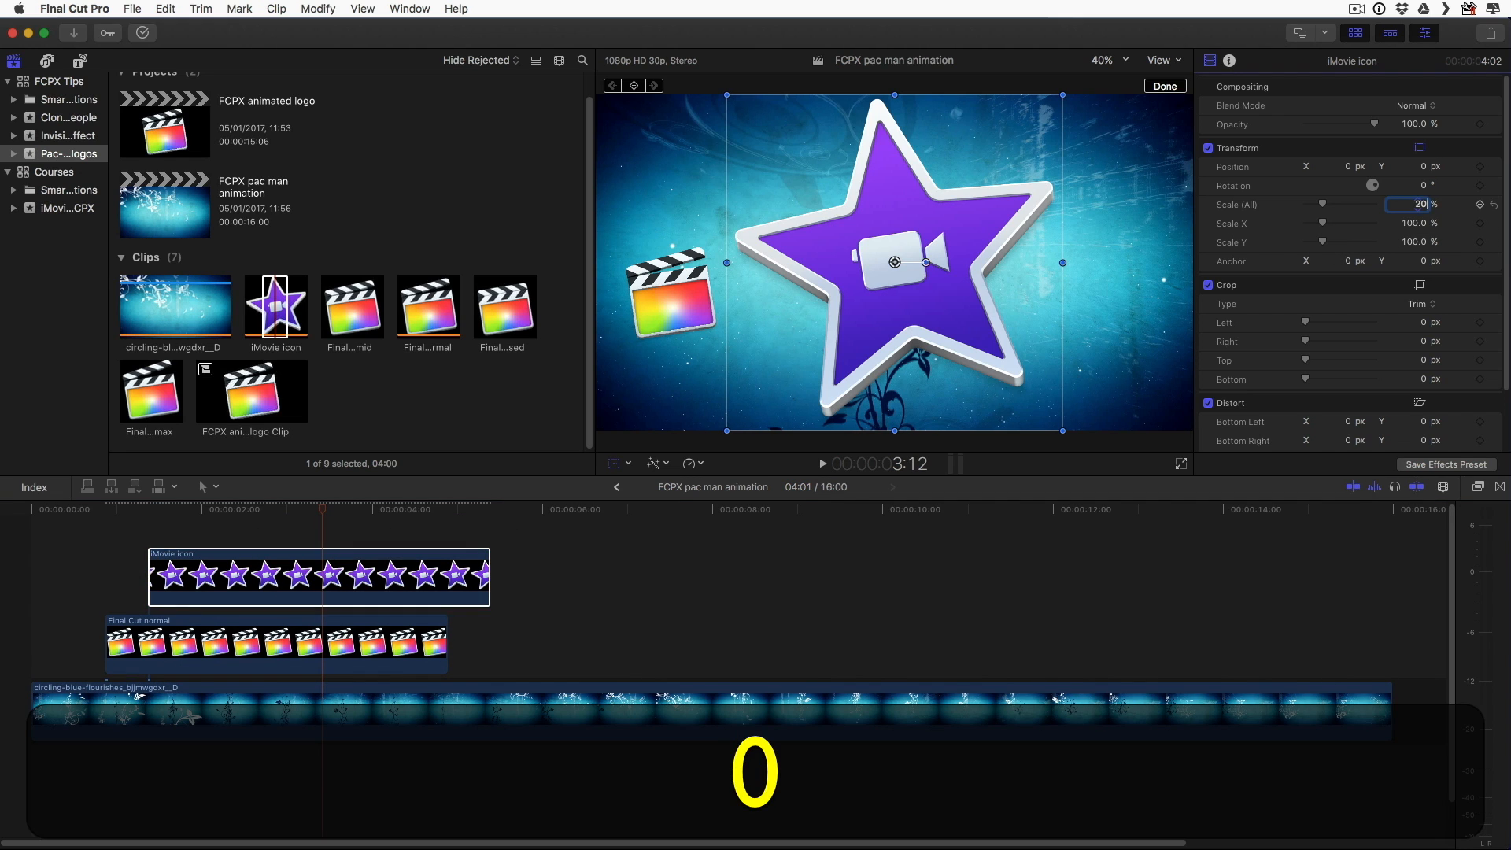
pyautogui.press('Return')
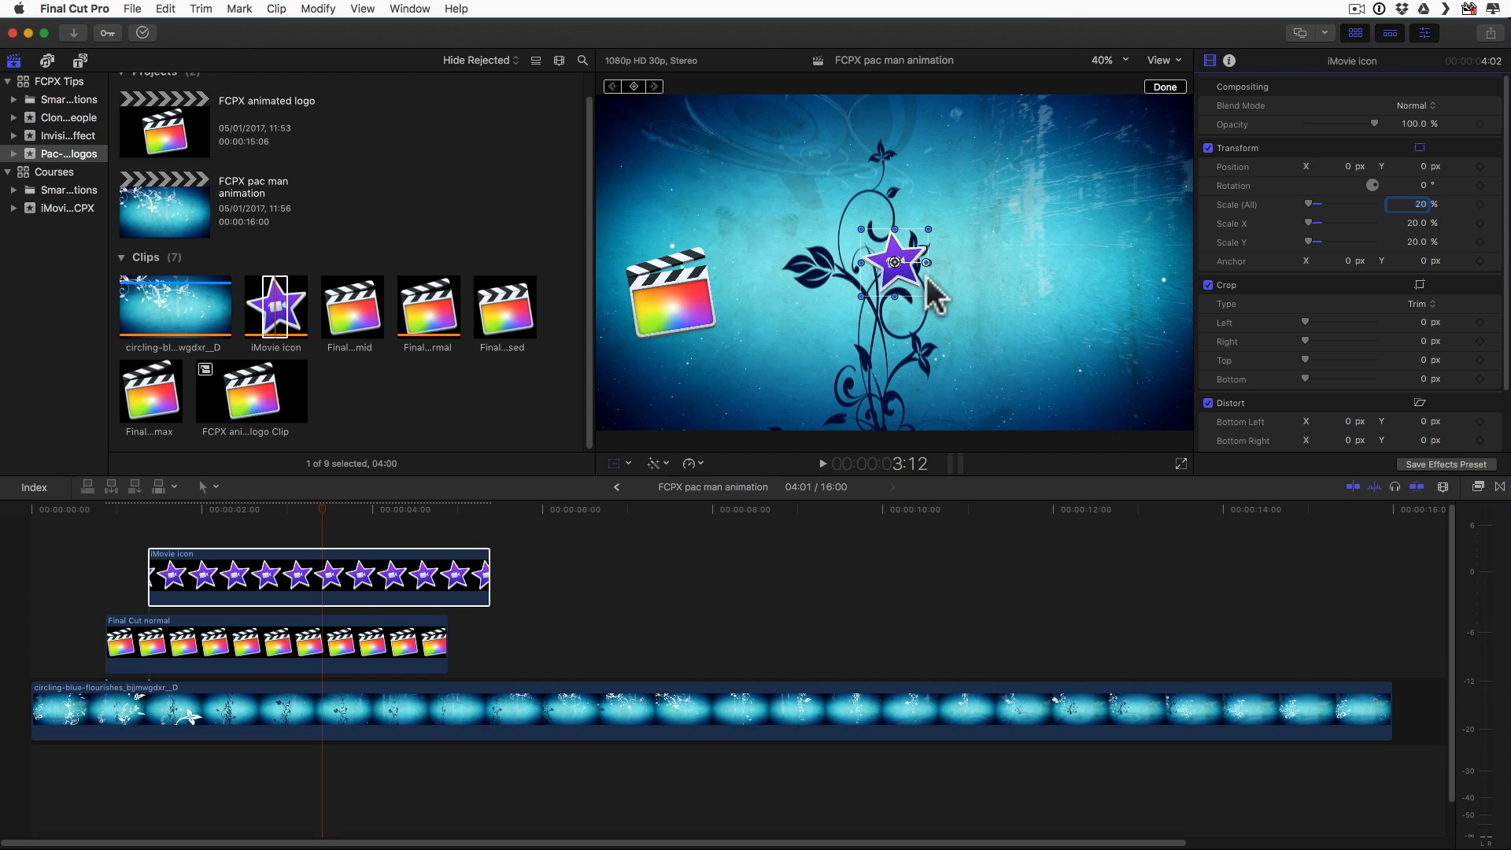
# Step: Place the iMovie icon just right of the Final Cut logo in the frame and shift its clip slightly forward in the timeline
pyautogui.moveTo(894, 262); pyautogui.dragTo(775, 294)
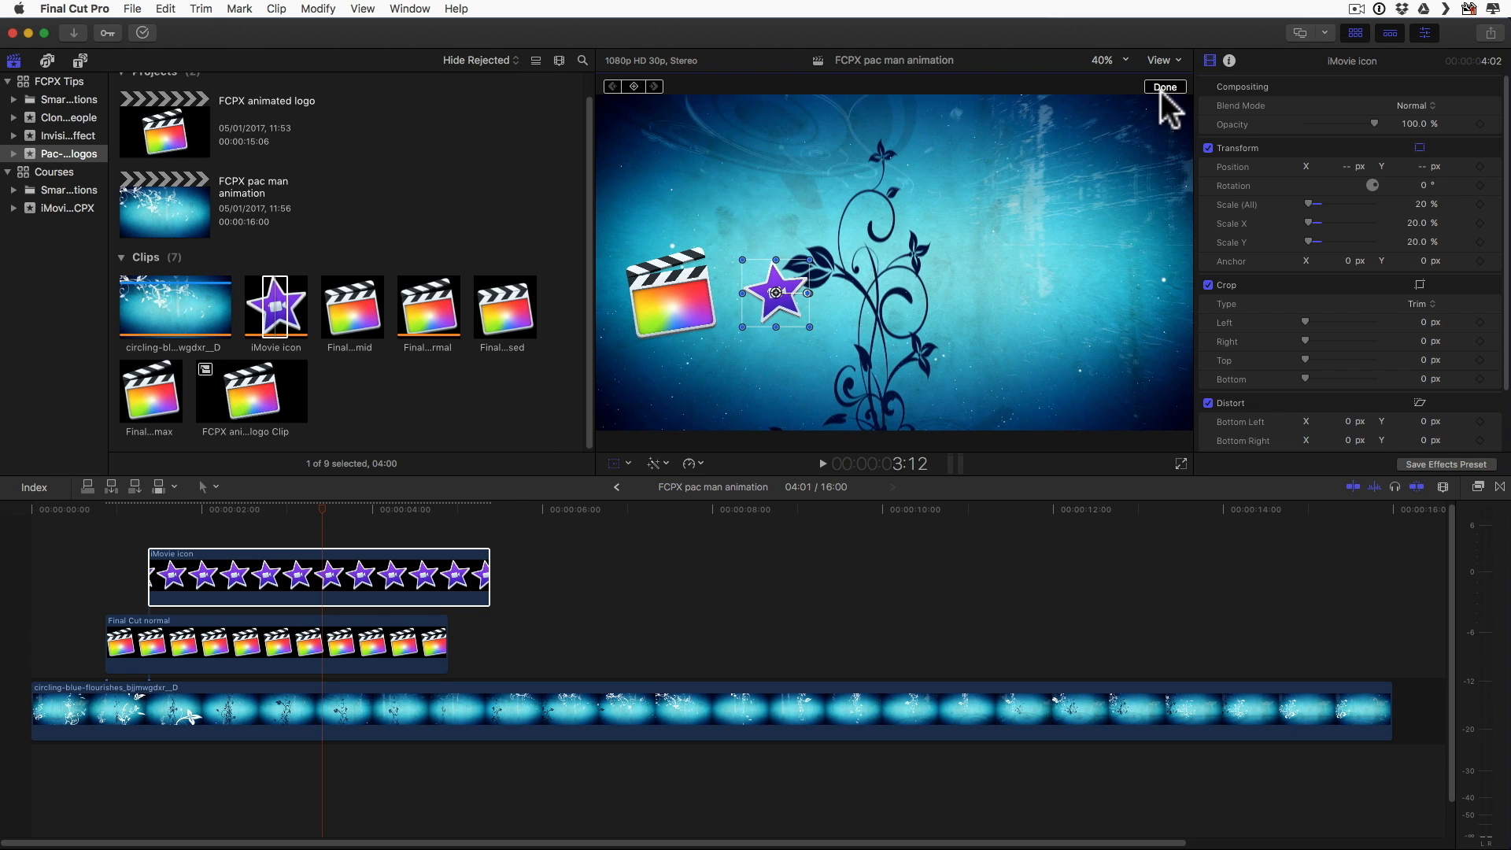
pyautogui.click(259, 578)
pyautogui.moveTo(260, 579); pyautogui.dragTo(264, 582)
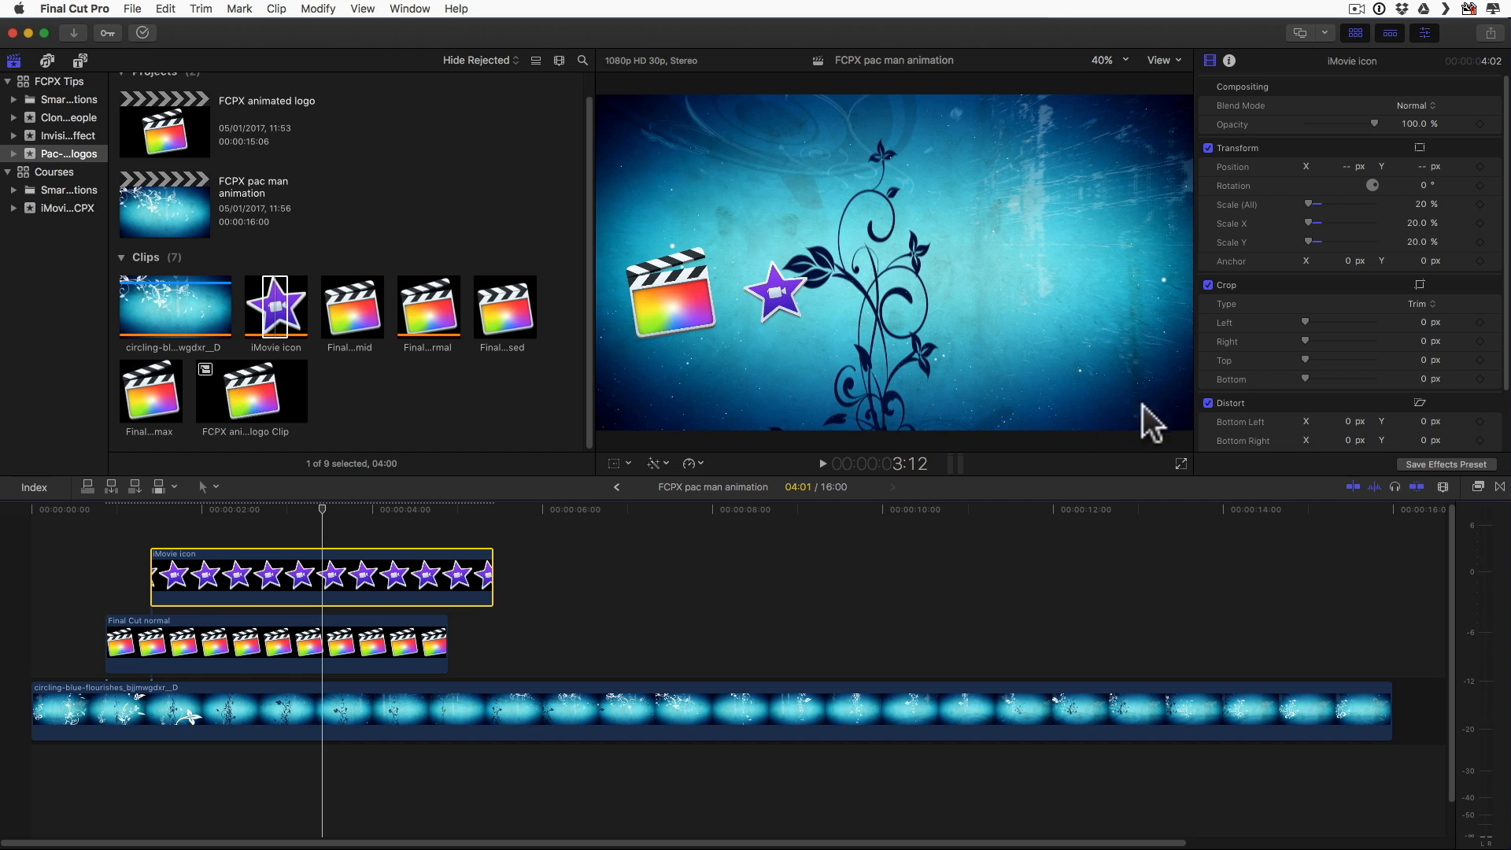
# Step: Find the Slide transition and add it to both ends of the Final Cut normal and iMovie icon clips
pyautogui.click(1499, 487)
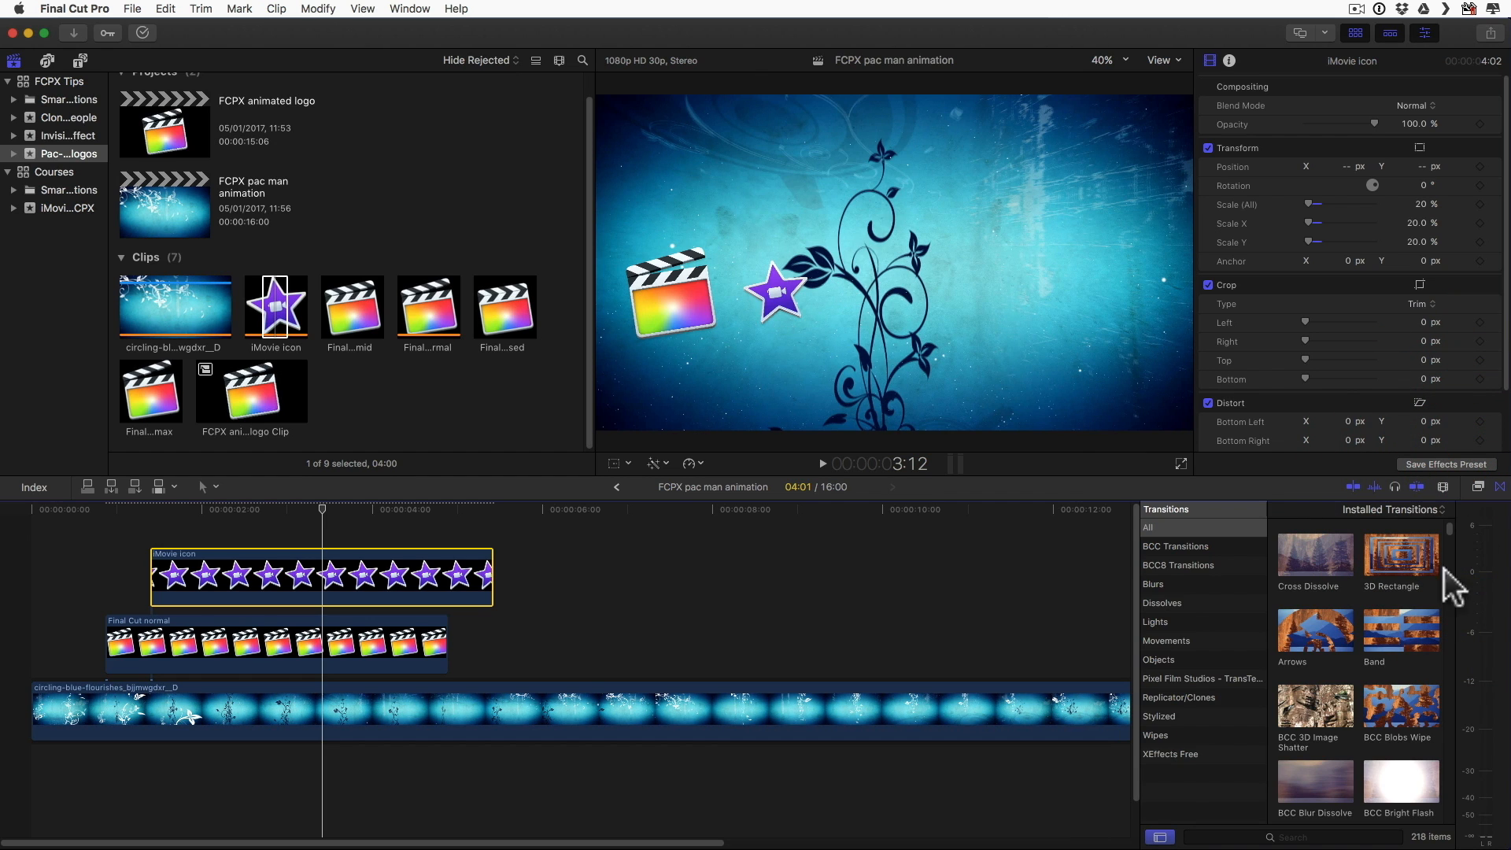
pyautogui.click(1295, 834)
pyautogui.write('slid')
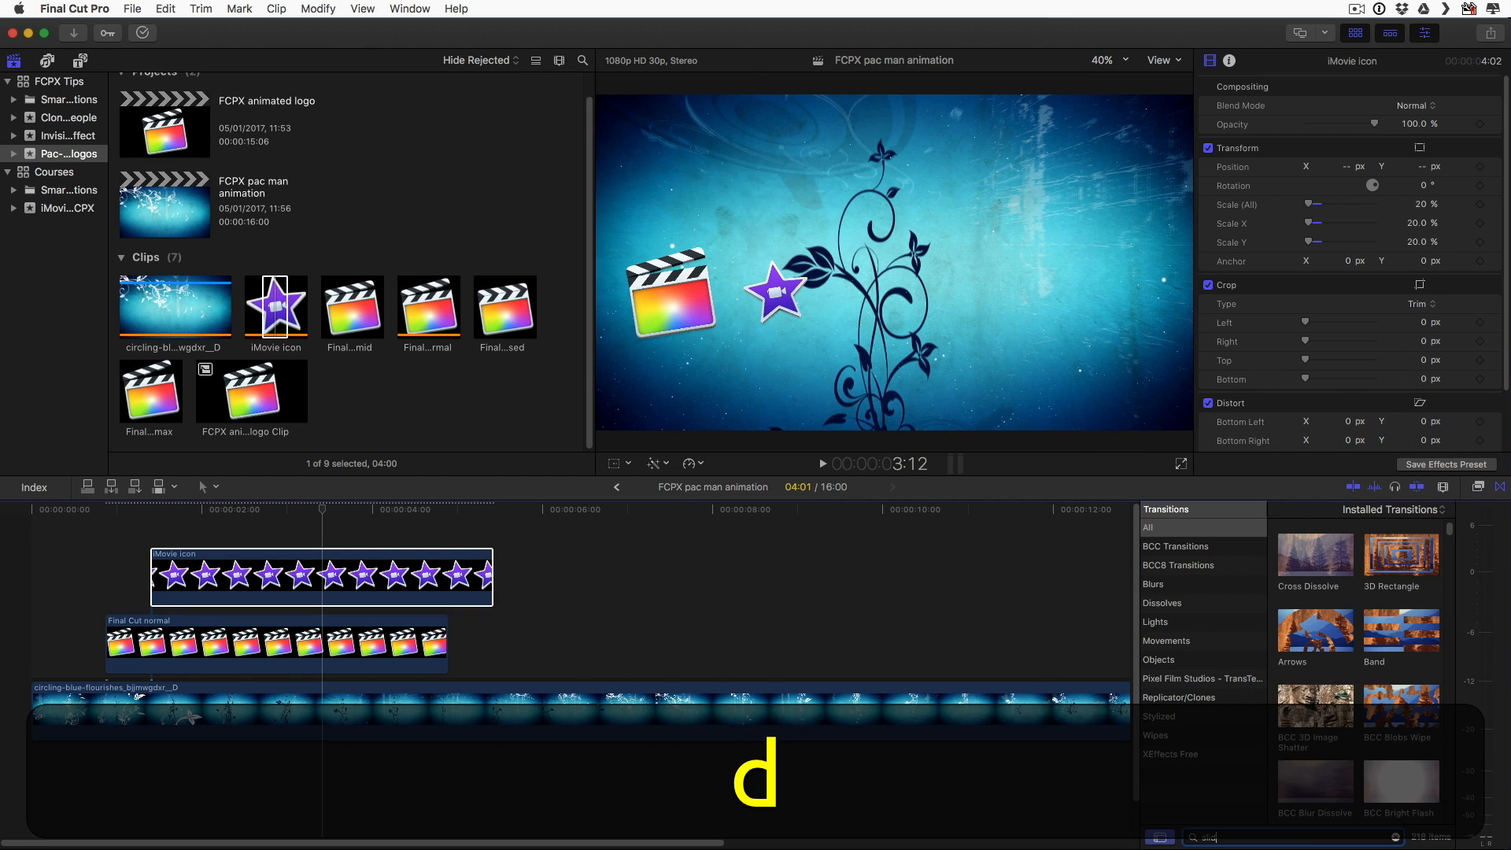
pyautogui.moveTo(1324, 563); pyautogui.dragTo(122, 653)
# Step: Delete the Slide transitions at the ends of the Final Cut normal and iMovie icon clips
pyautogui.click(410, 646)
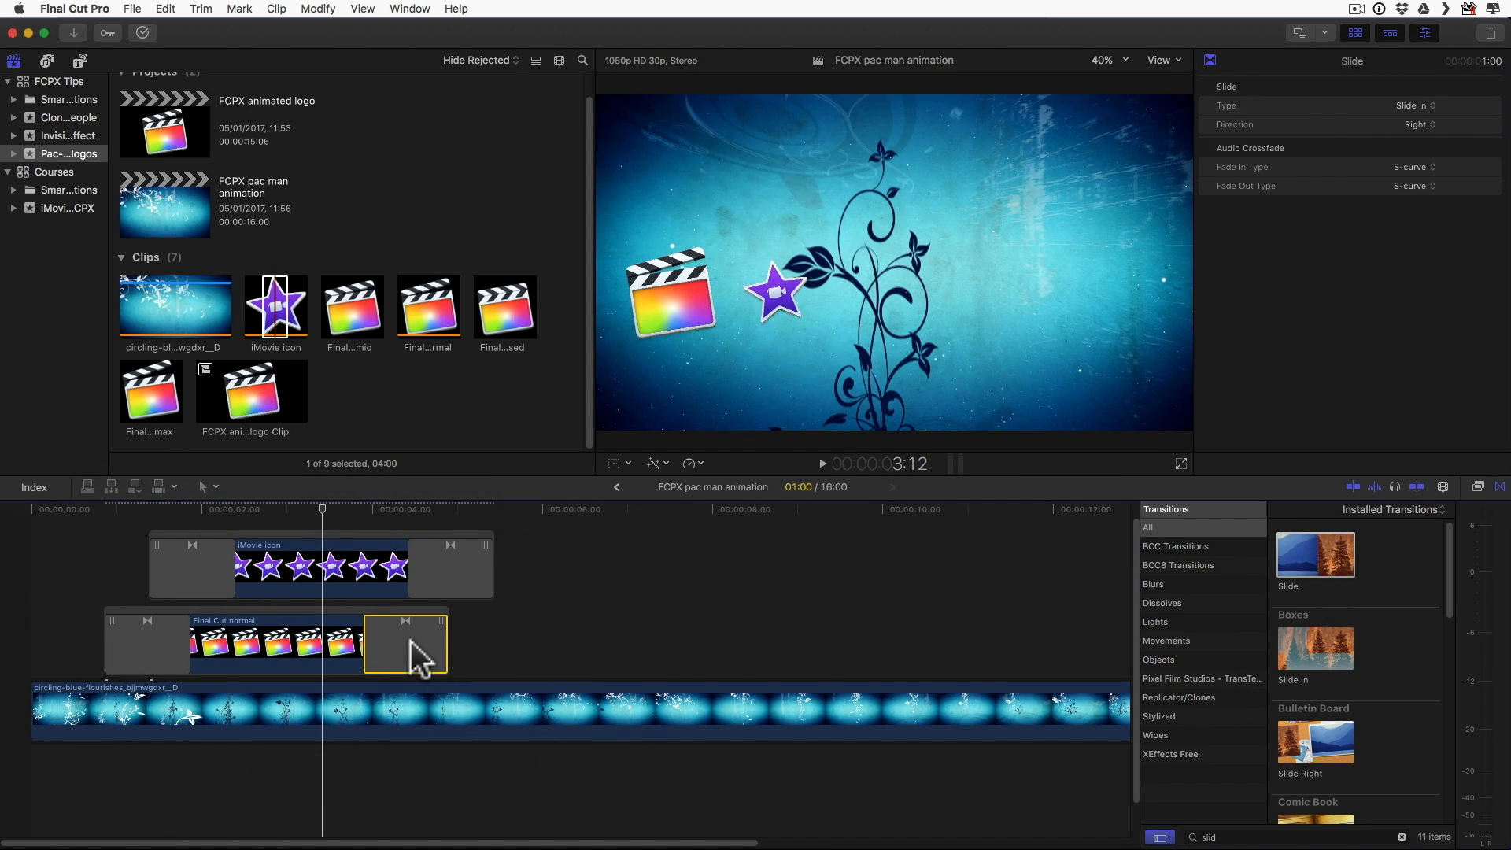
pyautogui.press('BackSpace')
pyautogui.click(450, 569)
pyautogui.press('BackSpace')
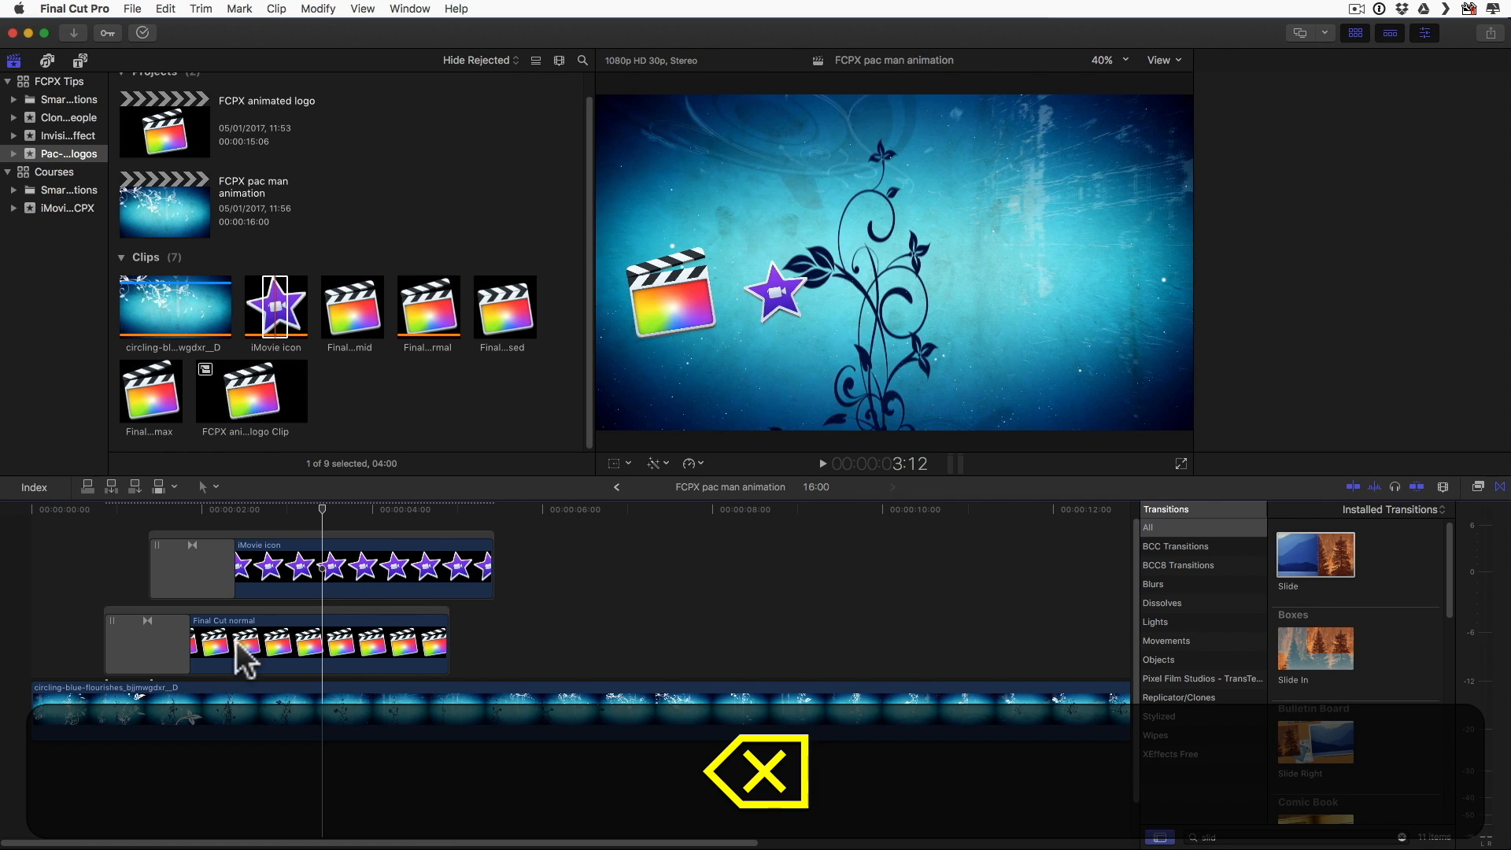
# Step: Shorten the opening Slide transitions to about 10 frames on Final Cut normal and about 12 frames on iMovie icon
pyautogui.click(164, 637)
pyautogui.moveTo(182, 638); pyautogui.dragTo(154, 638)
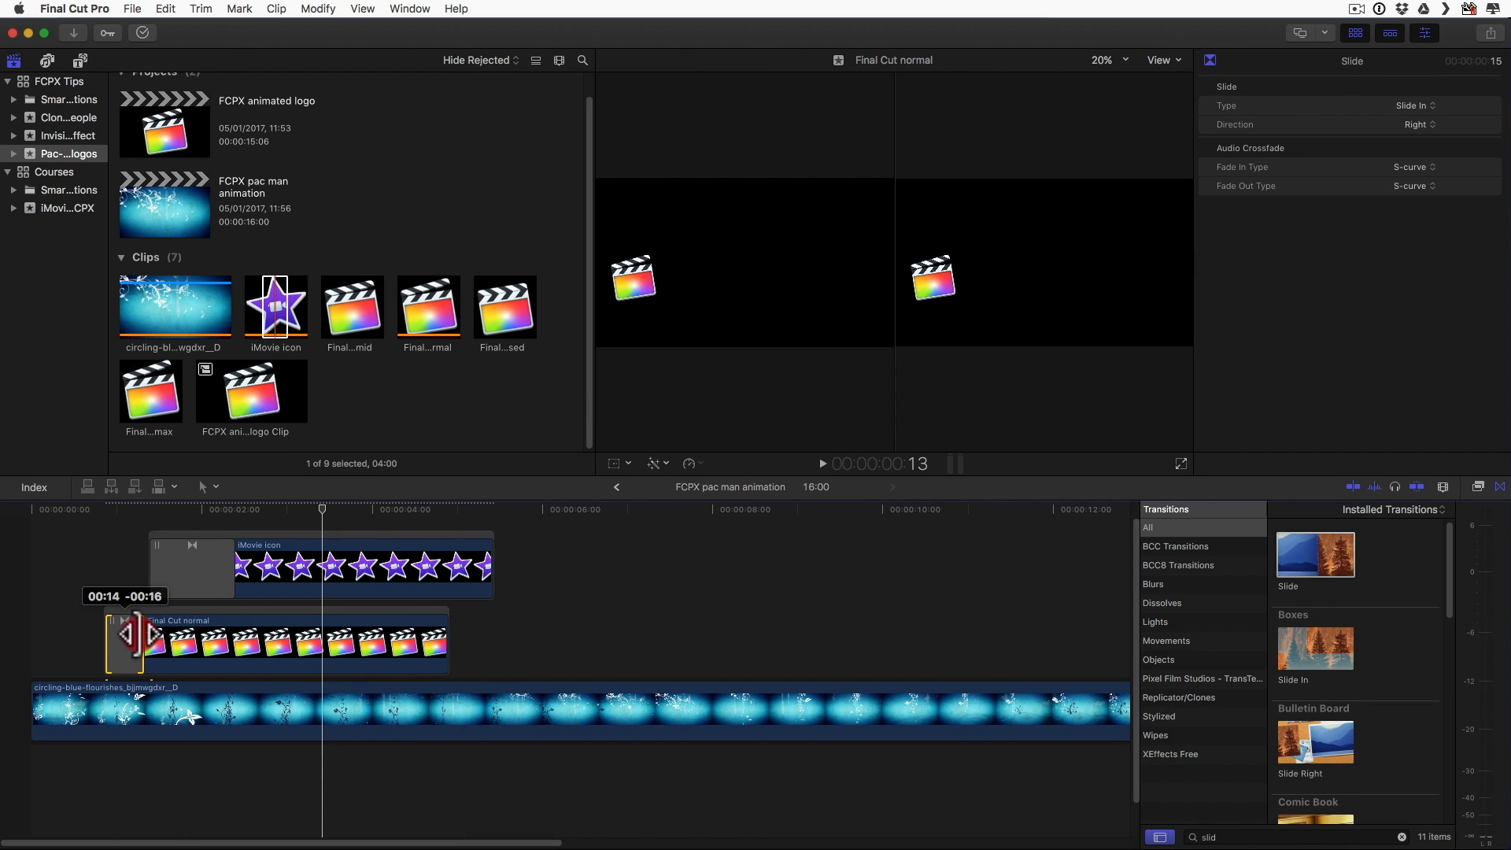
pyautogui.click(222, 561)
pyautogui.moveTo(221, 560); pyautogui.dragTo(187, 564)
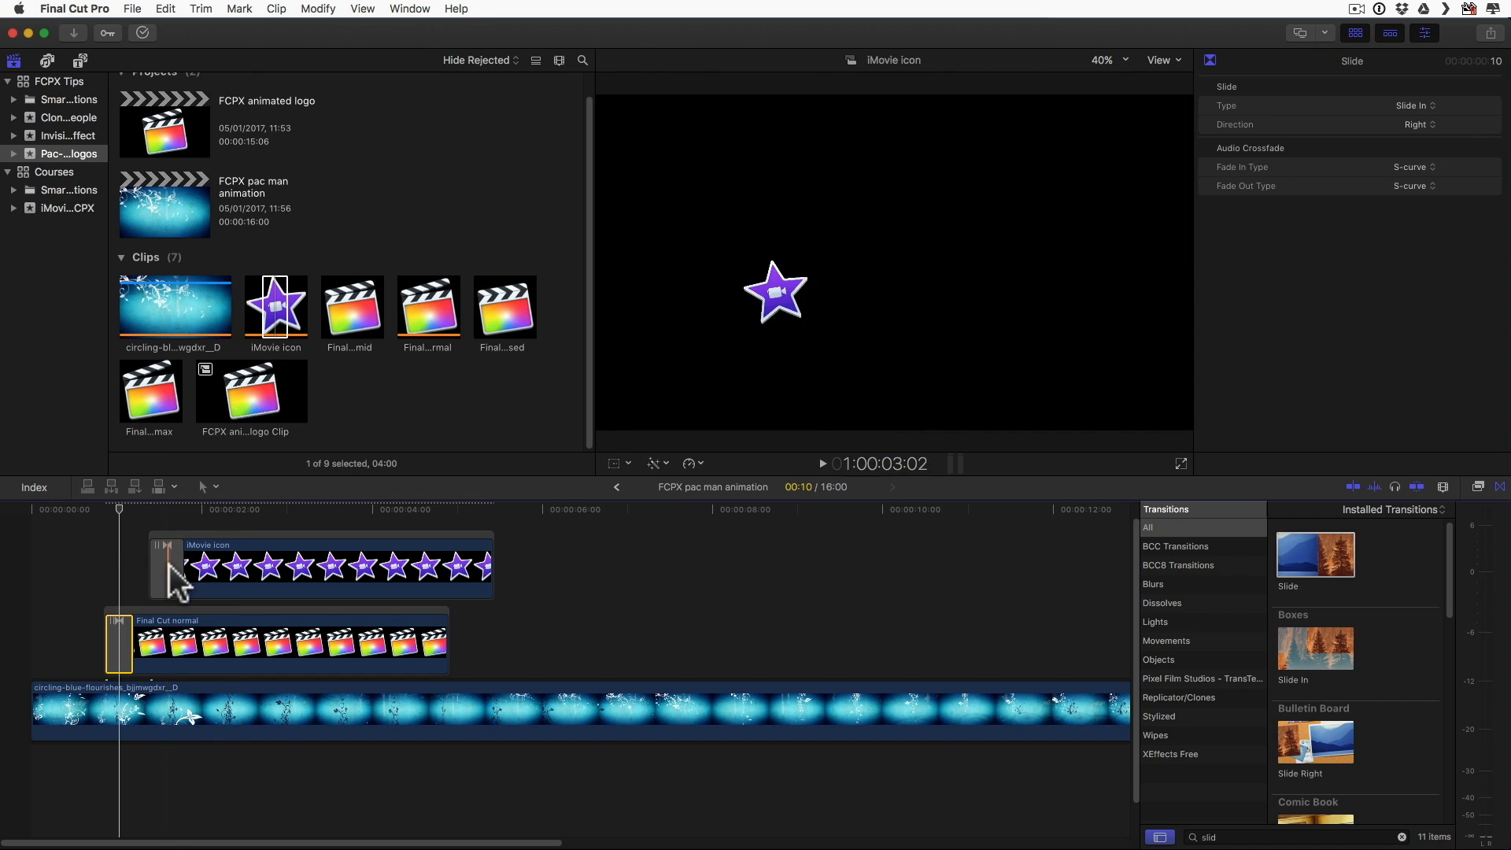
# Step: Set the direction of the iMovie icon's Slide transition to Down and play back both entrances
pyautogui.click(165, 564)
pyautogui.click(1426, 120)
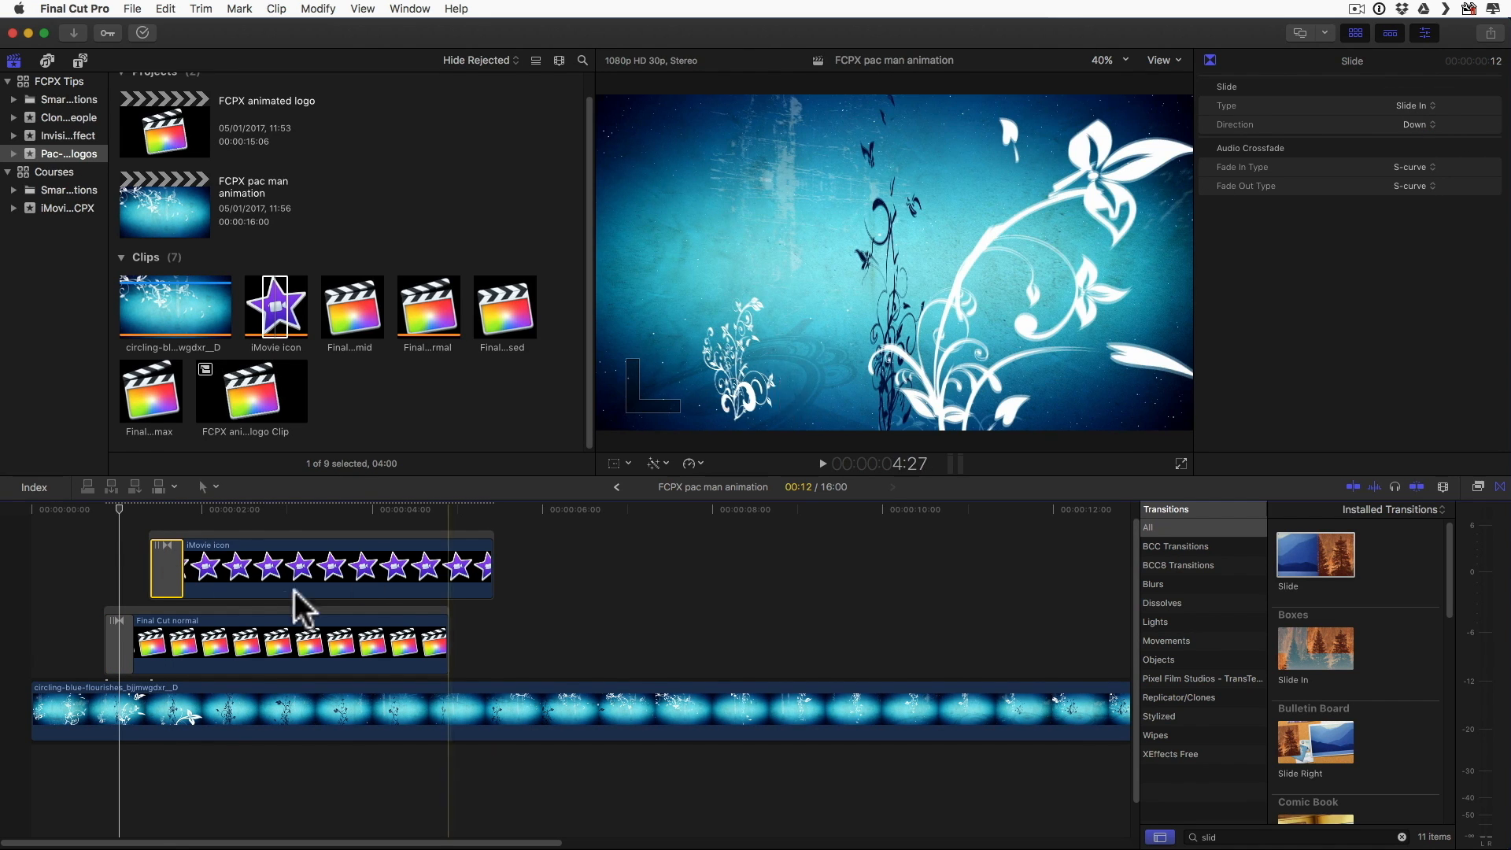
pyautogui.click(84, 557)
pyautogui.press('space')
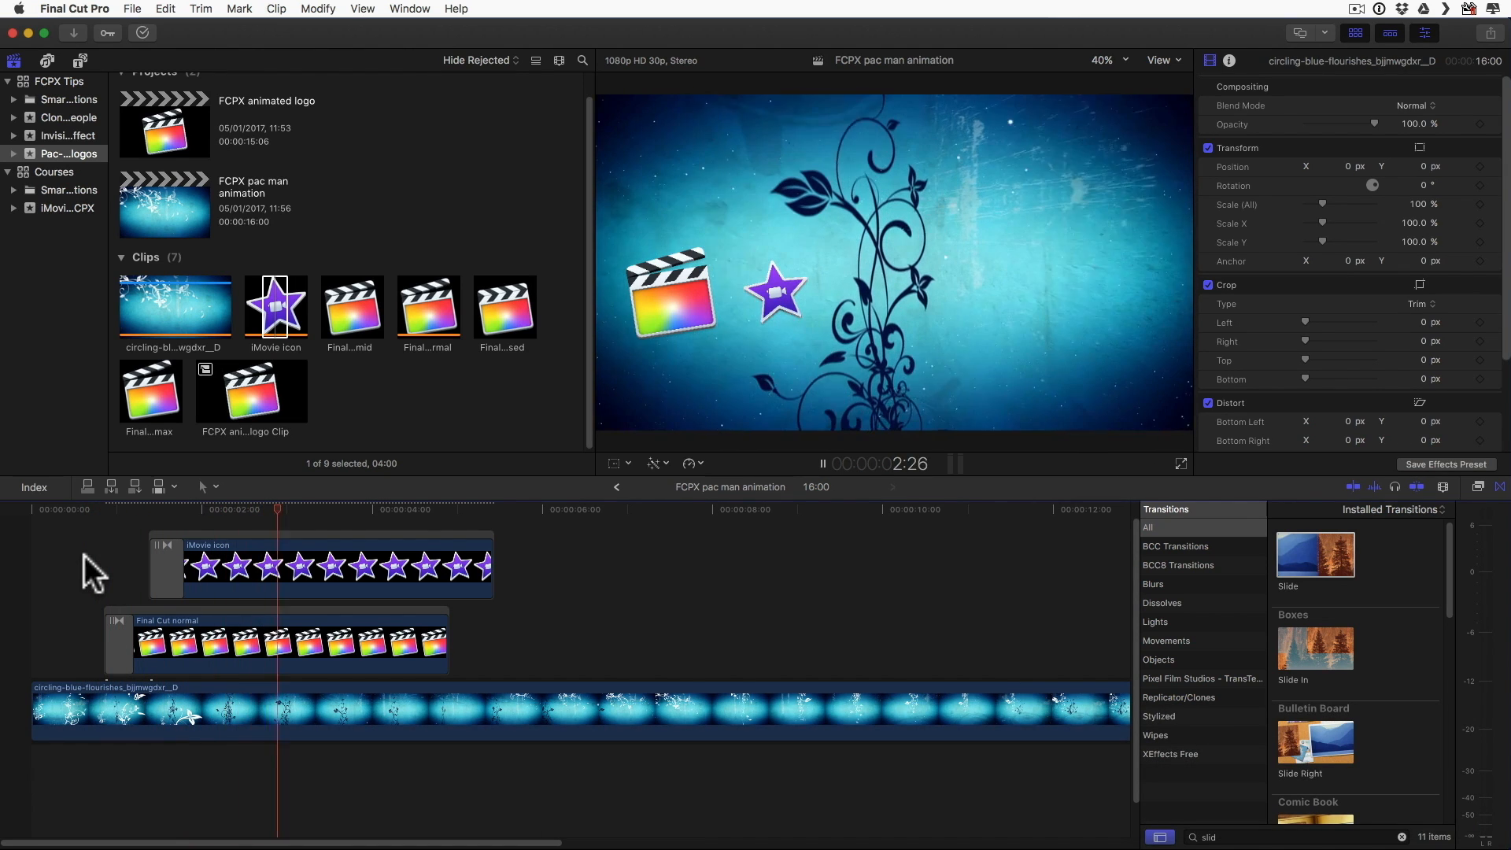
pyautogui.press('space')
# Step: Extend the end of the iMovie icon clip so it lasts about 12:10, and close the transitions browser
pyautogui.click(491, 557)
pyautogui.moveTo(494, 559); pyautogui.dragTo(1183, 558)
pyautogui.click(1500, 486)
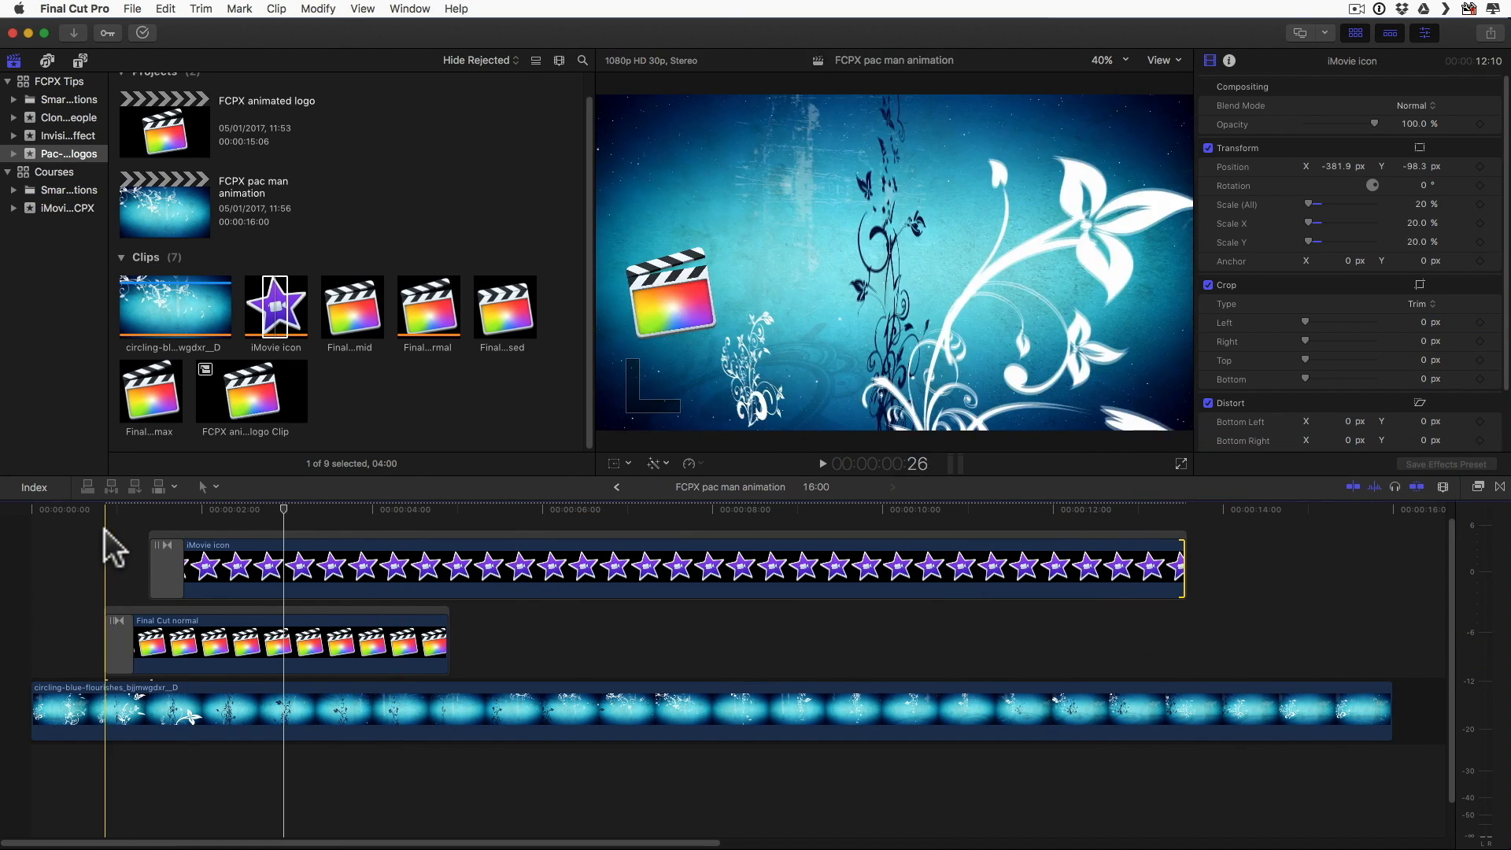
# Step: Play up to 2:14 and add a Transform keyframe to the Final Cut normal clip there
pyautogui.click(97, 526)
pyautogui.press('space')
pyautogui.click(55, 557)
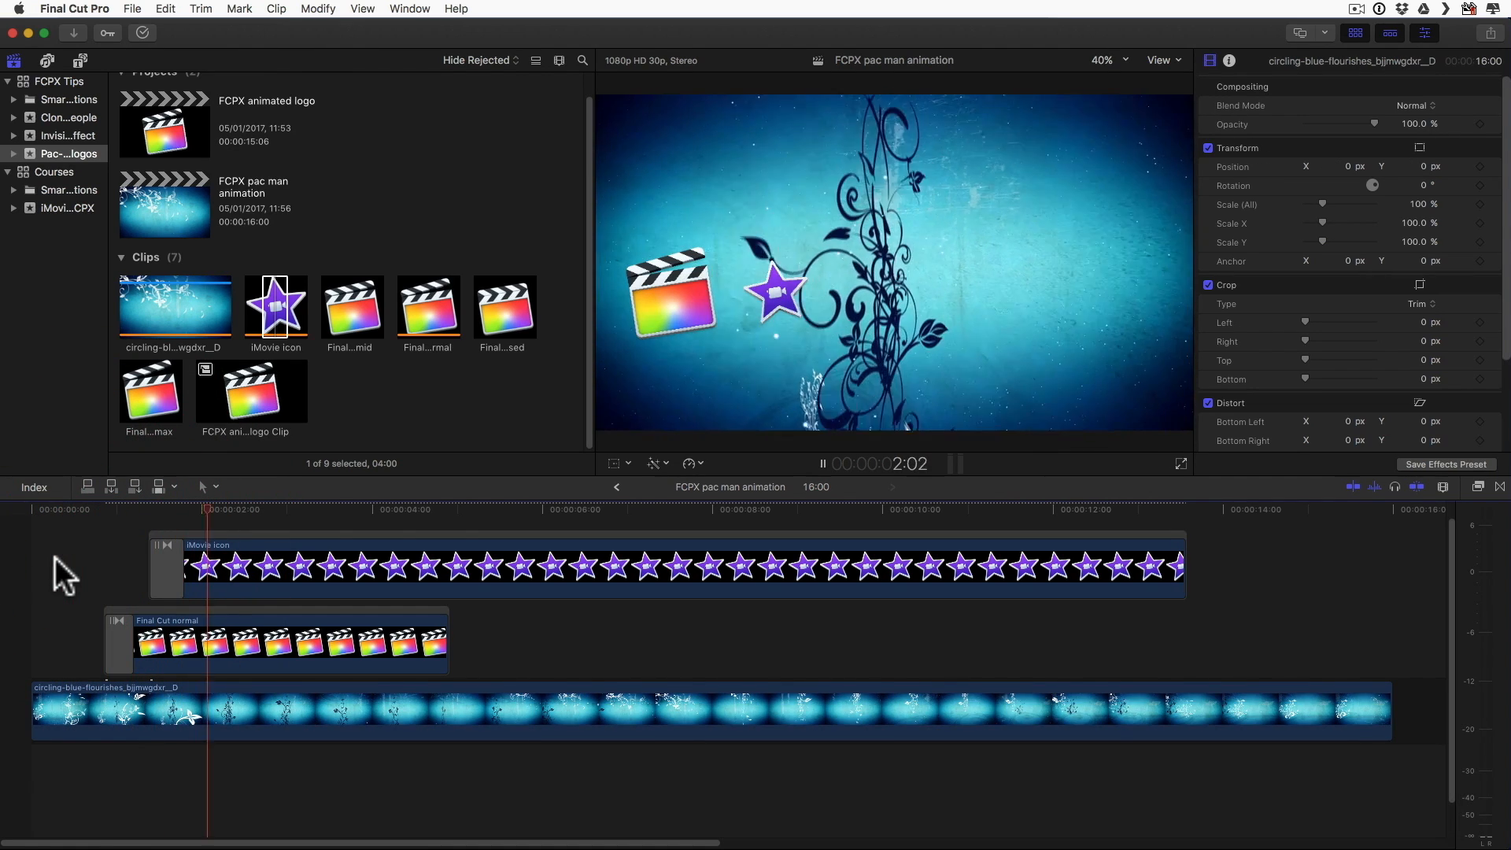
pyautogui.press('space')
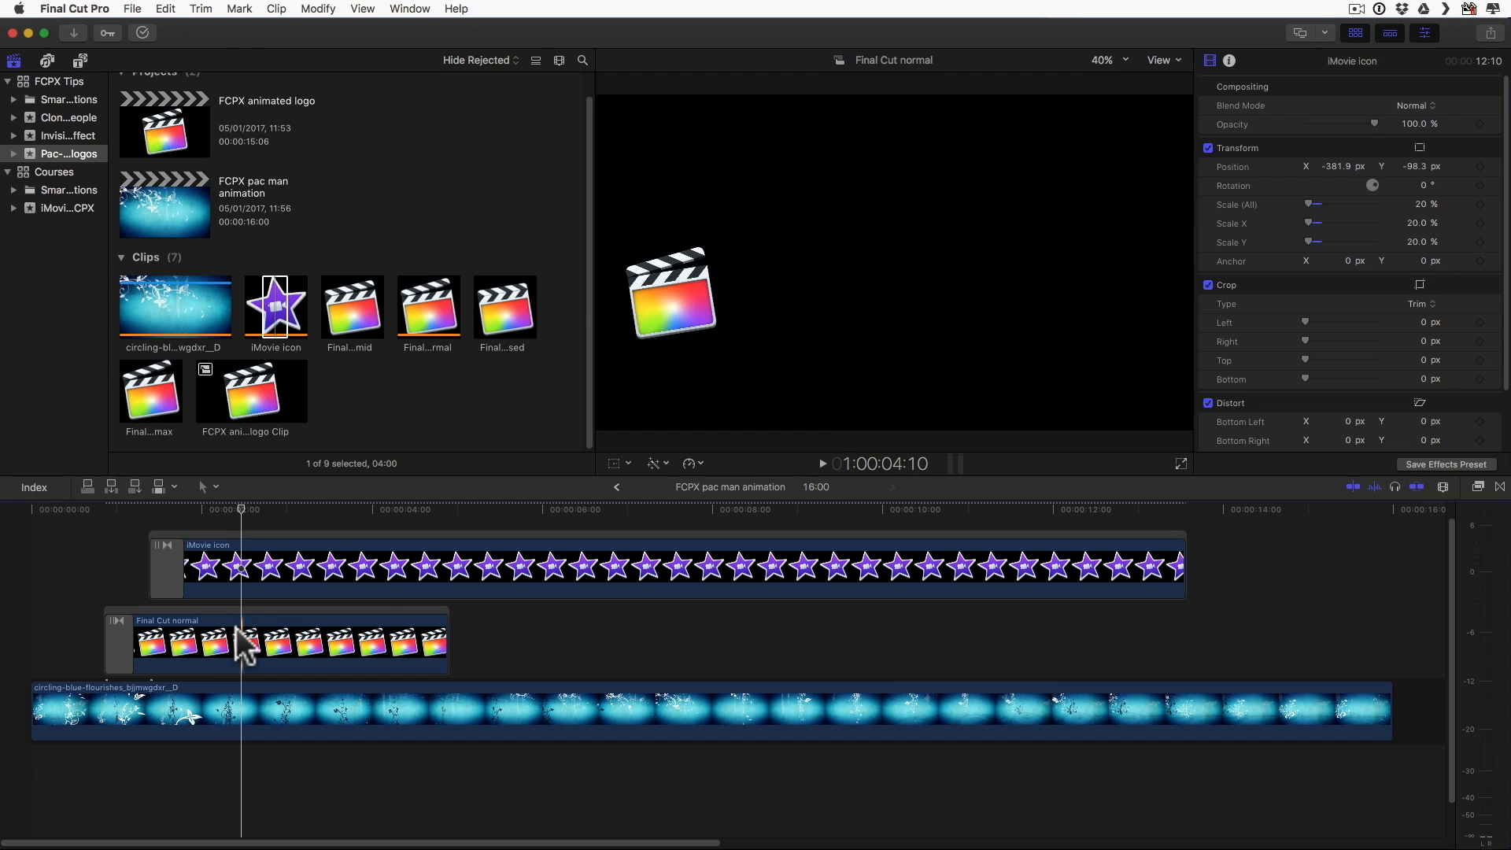
pyautogui.click(247, 646)
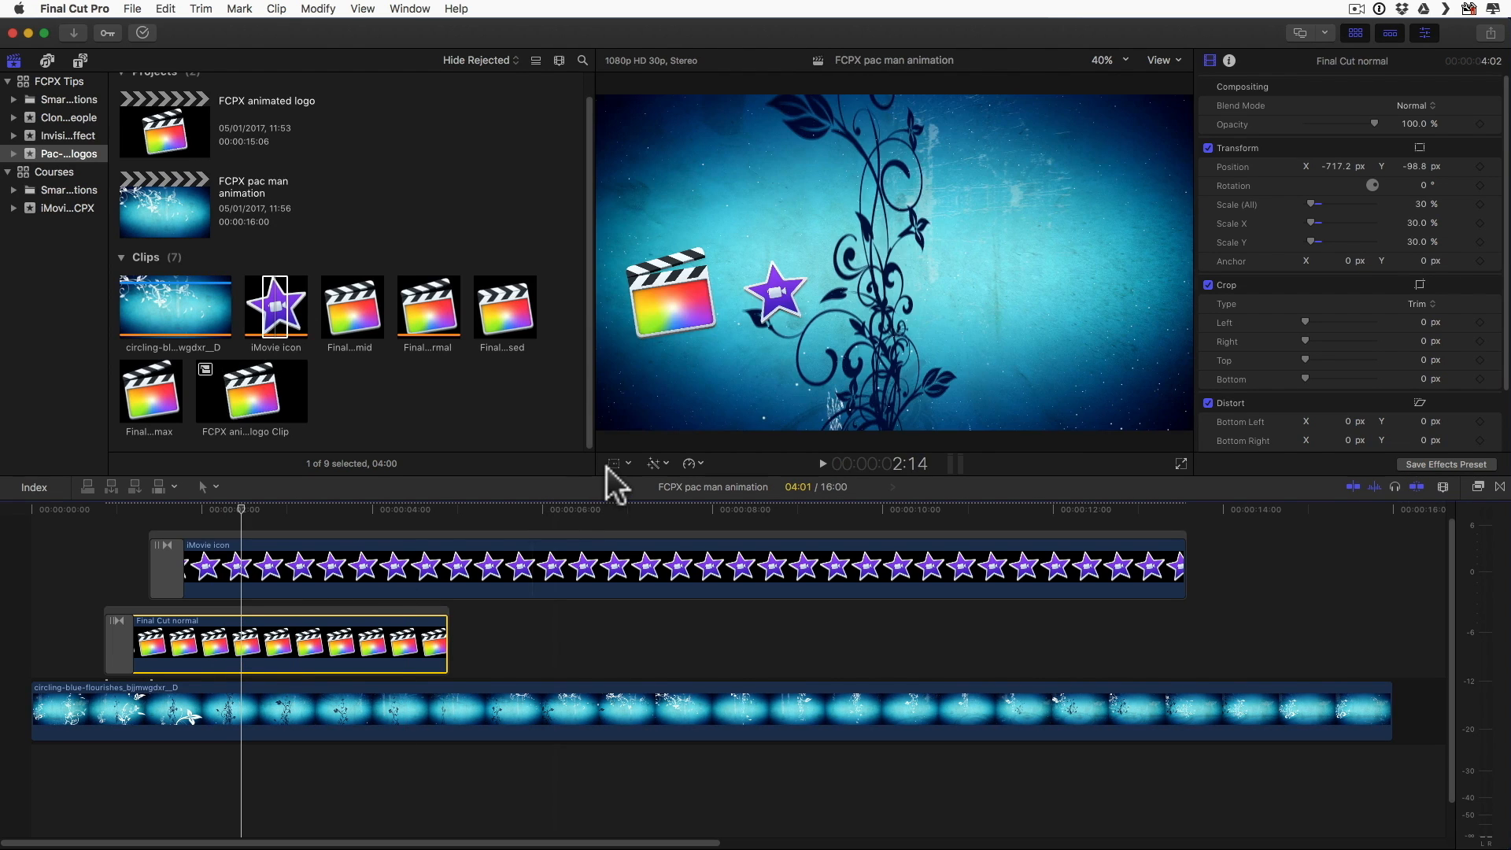
pyautogui.click(613, 463)
pyautogui.click(634, 86)
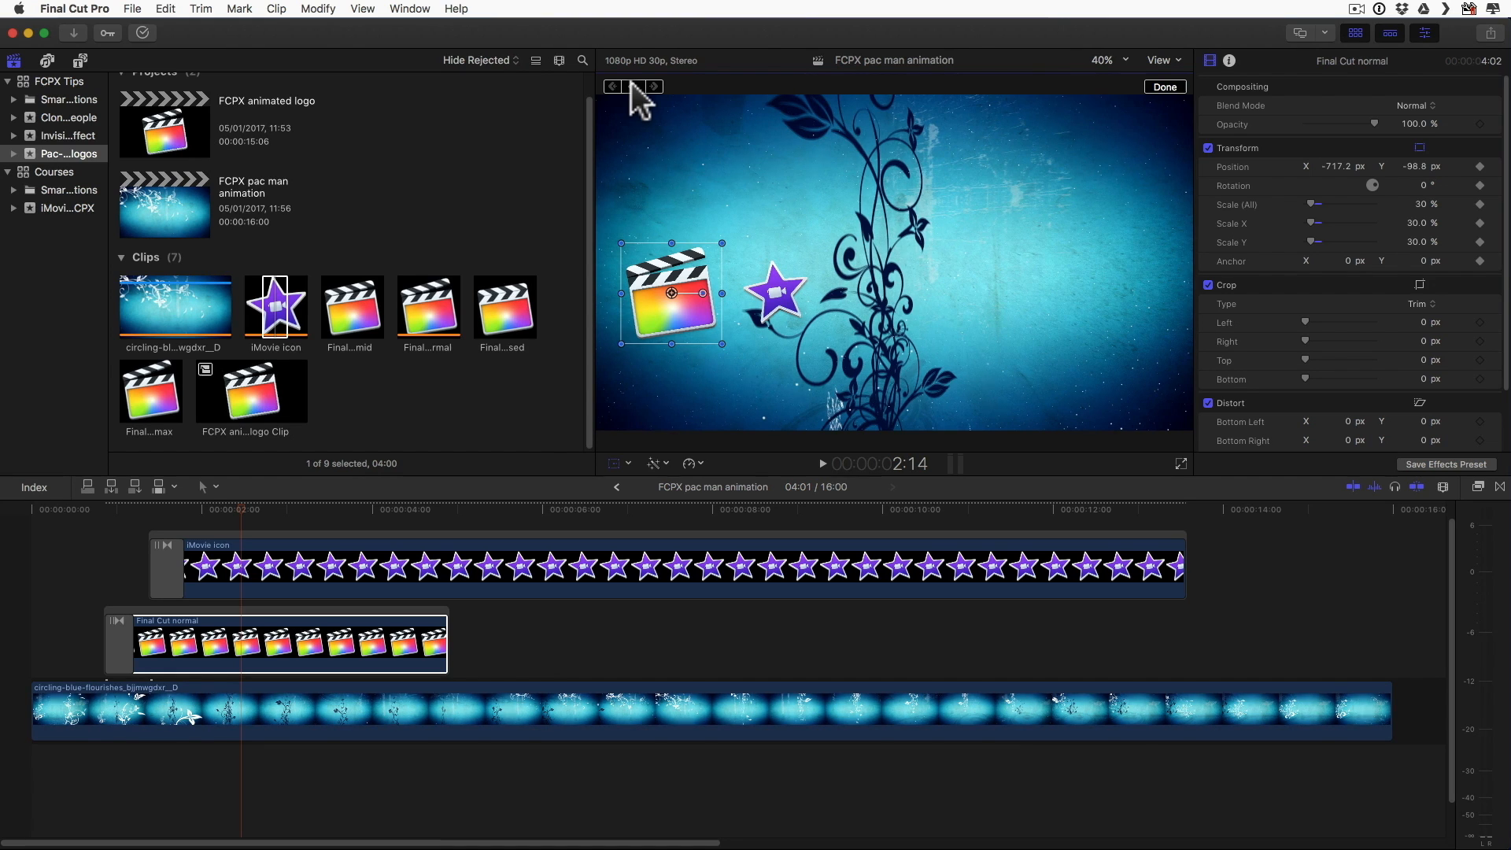
# Step: Rotate the Final Cut logo to about -35.2° at 3:10 and trim the end of its clip back to about 3:24
pyautogui.press('space')
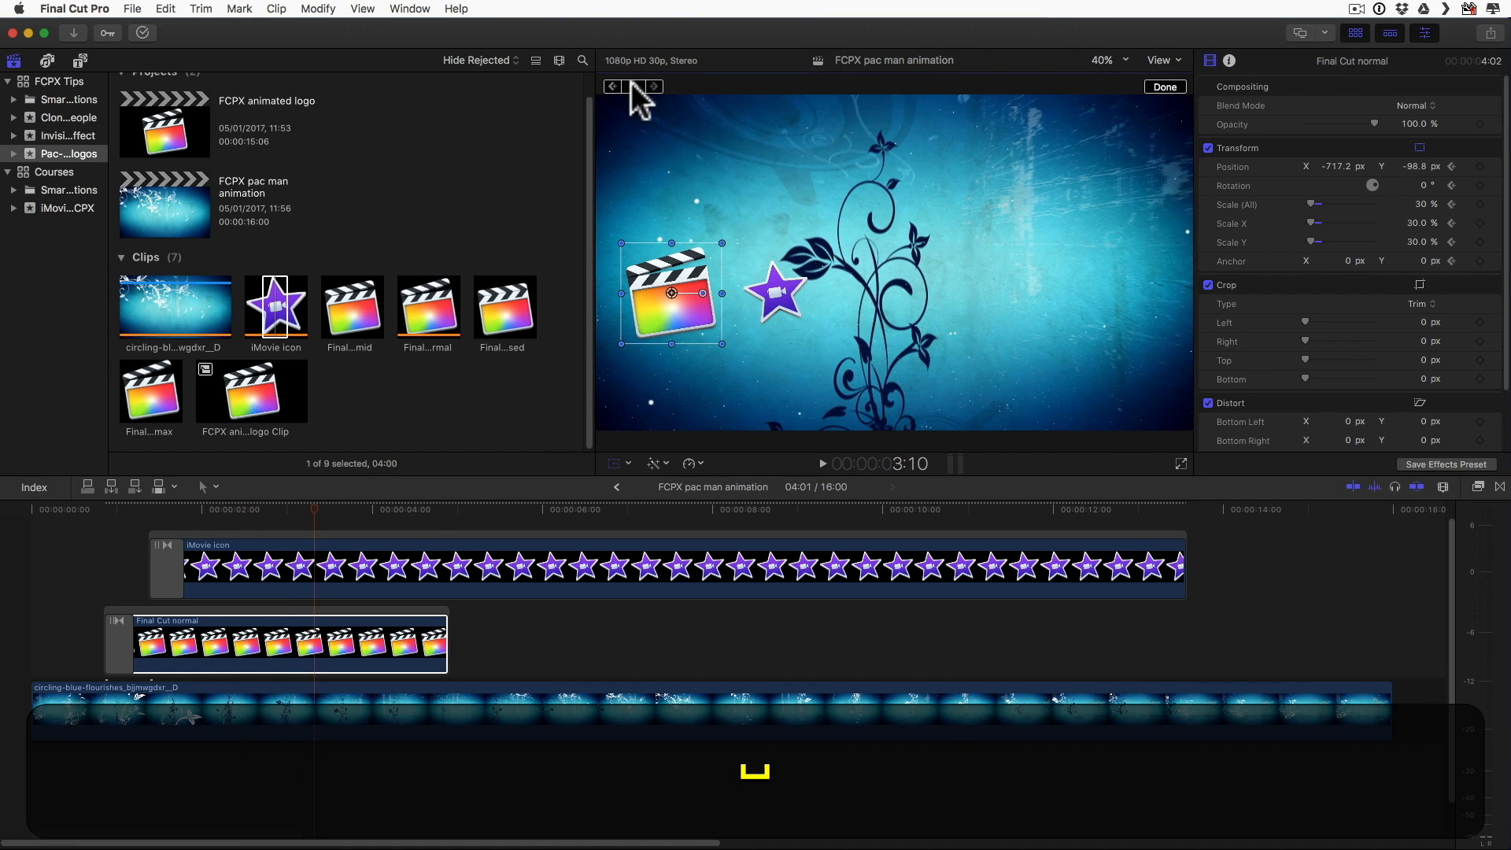
pyautogui.moveTo(704, 303); pyautogui.dragTo(697, 310)
pyautogui.click(1162, 85)
pyautogui.moveTo(446, 644); pyautogui.dragTo(355, 638)
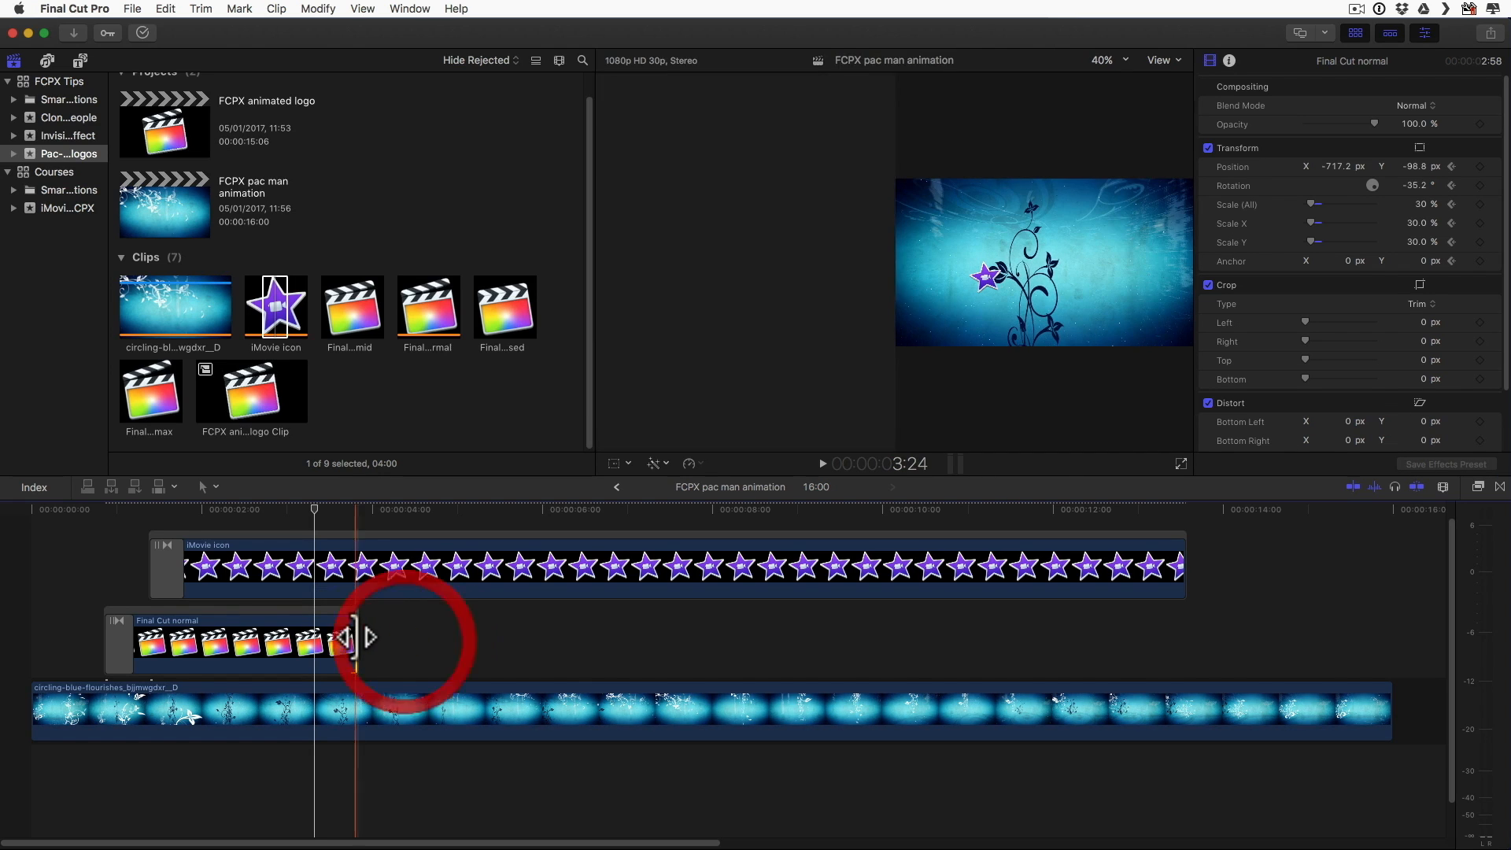
# Step: Add a starting Transform keyframe to the iMovie icon clip at 3:15
pyautogui.click(327, 513)
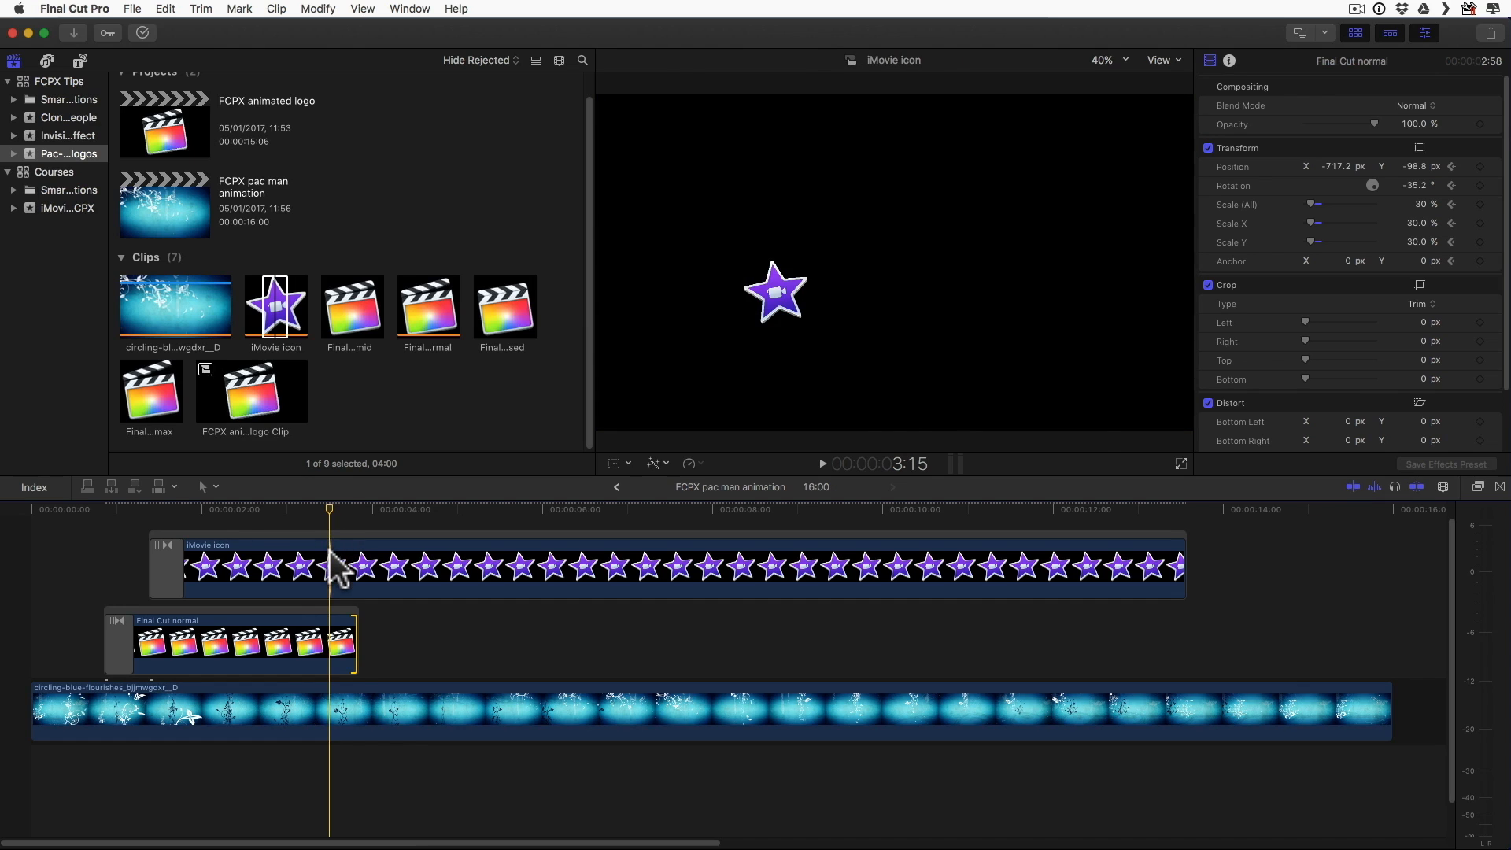
pyautogui.click(330, 555)
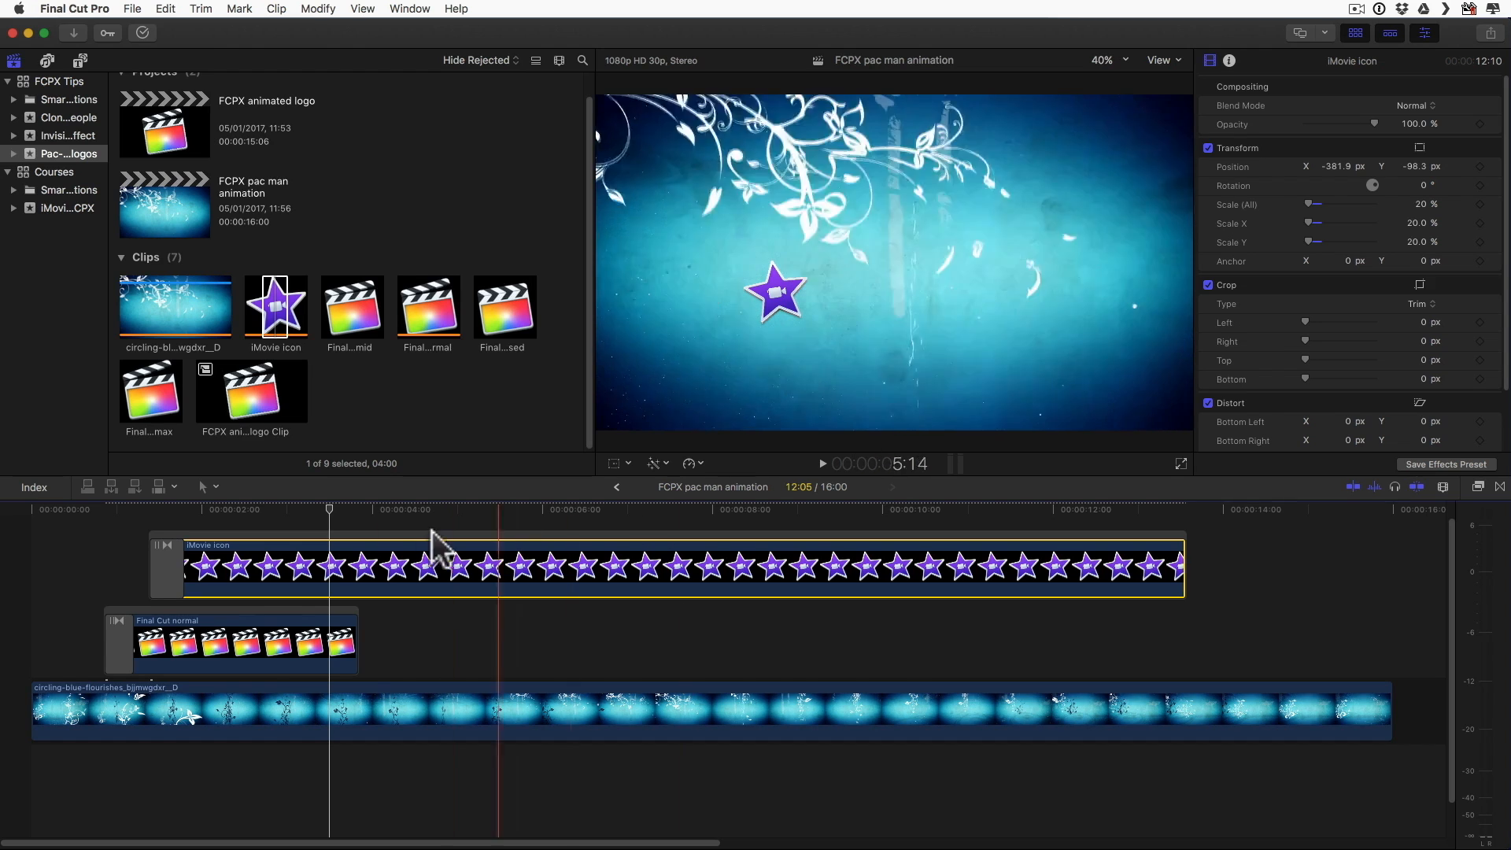
pyautogui.click(615, 461)
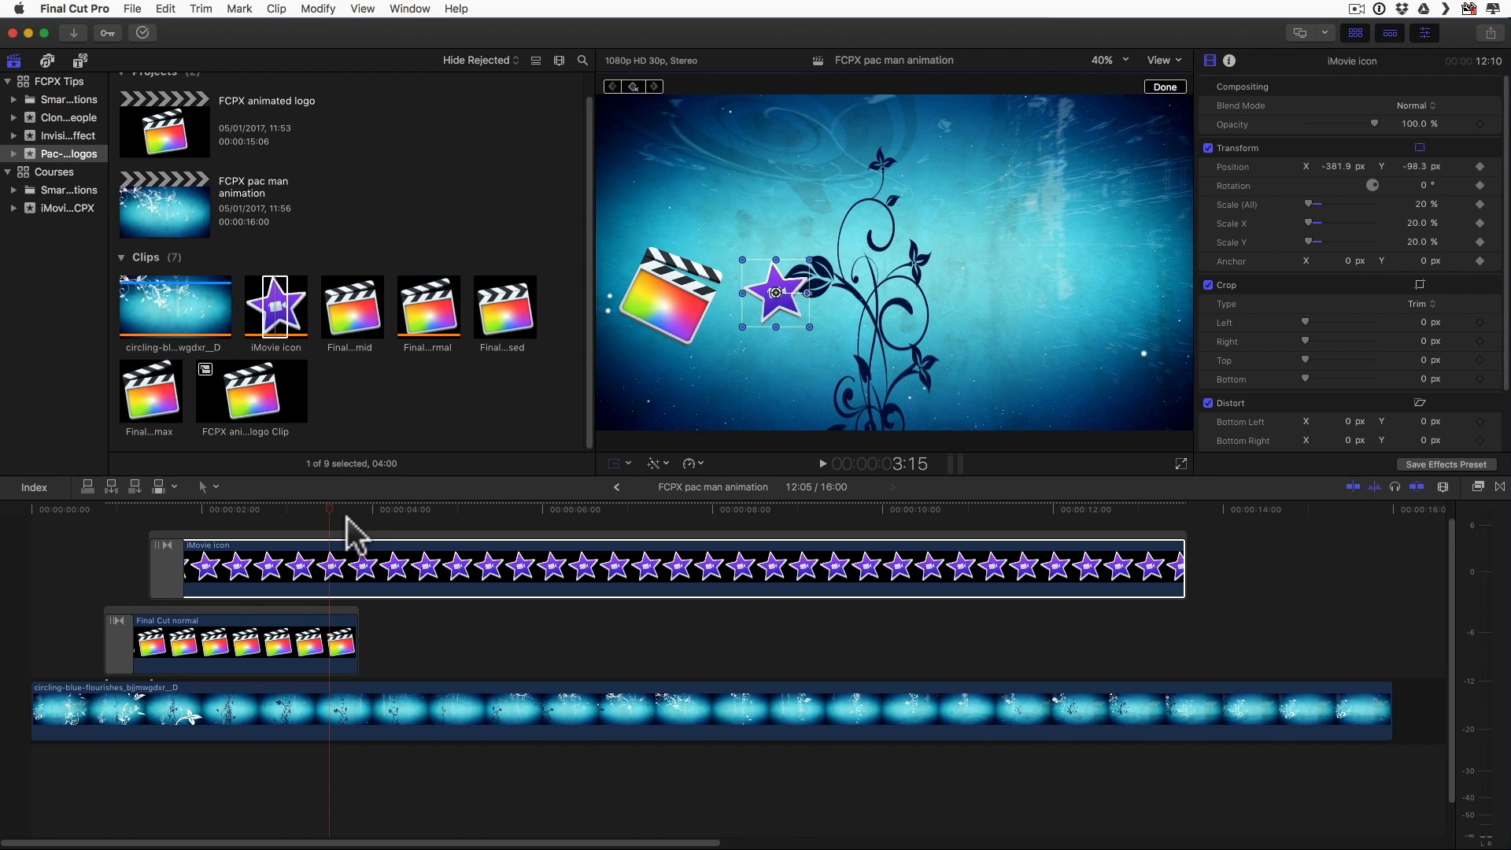
# Step: Starting at 4:12, keyframe the iMovie icon up to about X -62.8, Y 323.4 px with a rotation of about -30.2°
pyautogui.press('space')
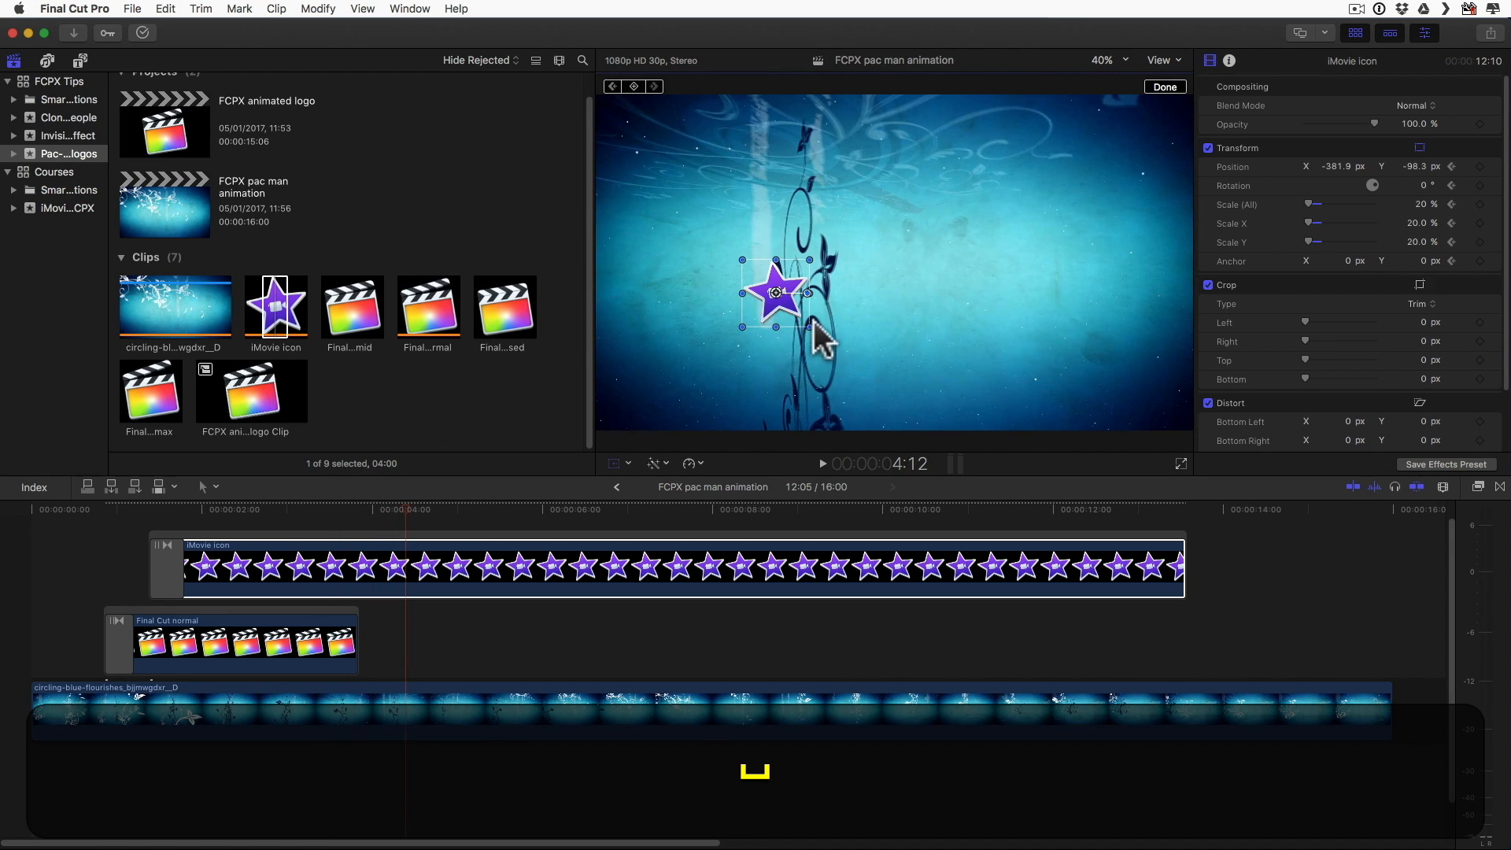
pyautogui.moveTo(818, 295); pyautogui.dragTo(905, 185)
pyautogui.press('space')
pyautogui.press('space')
pyautogui.press('space')
pyautogui.press('space')
pyautogui.press('space')
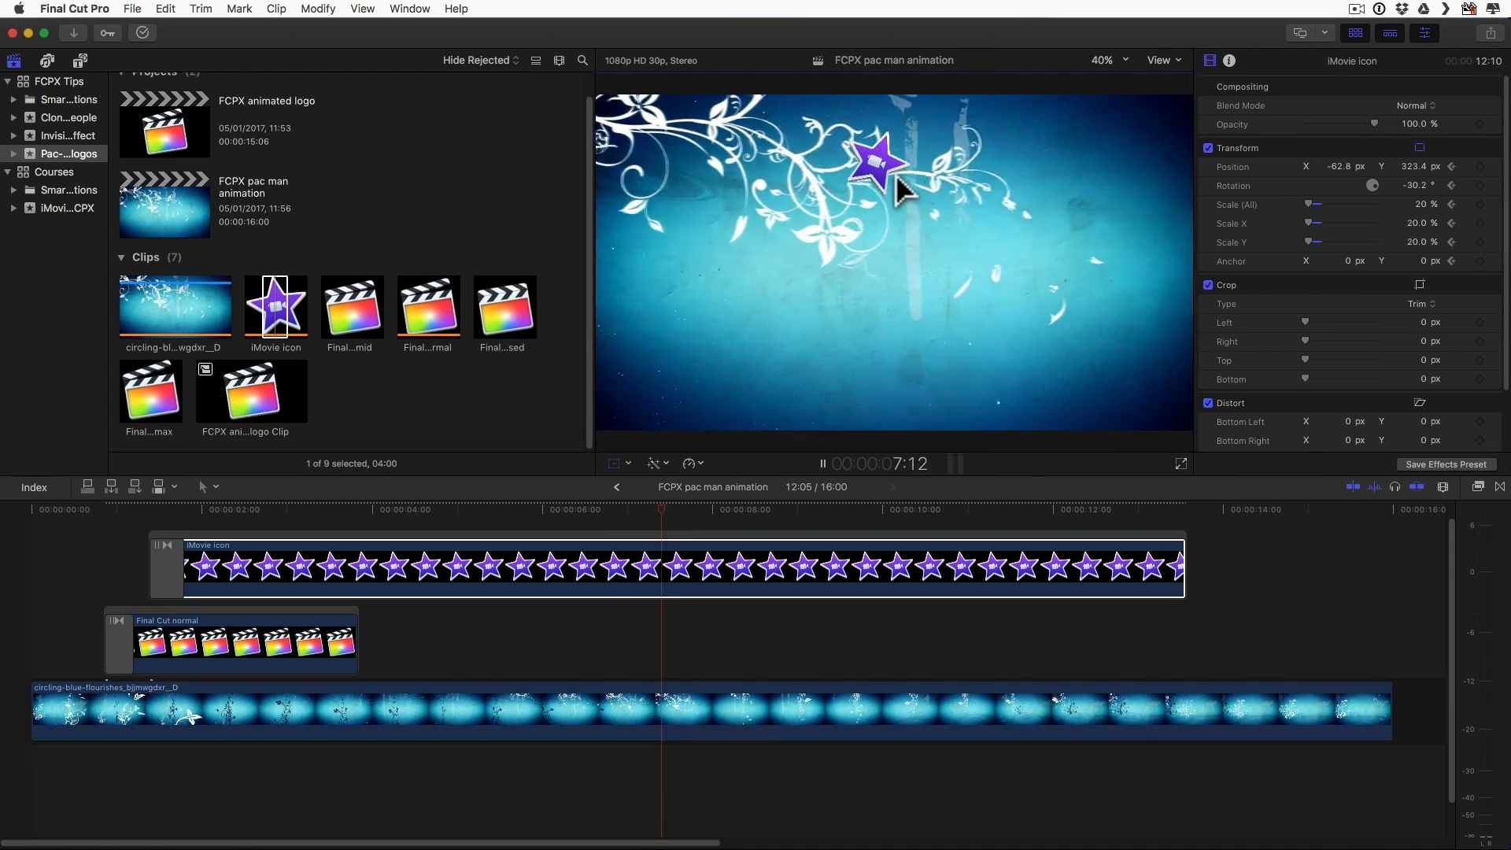
# Step: Keyframe the iMovie icon down to about X 267.9, Y -275.8 px with a rotation of about -23.7° by about 9 seconds
pyautogui.press('space')
pyautogui.moveTo(887, 165); pyautogui.dragTo(1004, 357)
pyautogui.press('space')
pyautogui.press('space')
# Step: At 10:20, move the iMovie icon to about X 639.2, Y -155.0 px and rotate it to about 8.5°
pyautogui.press('space')
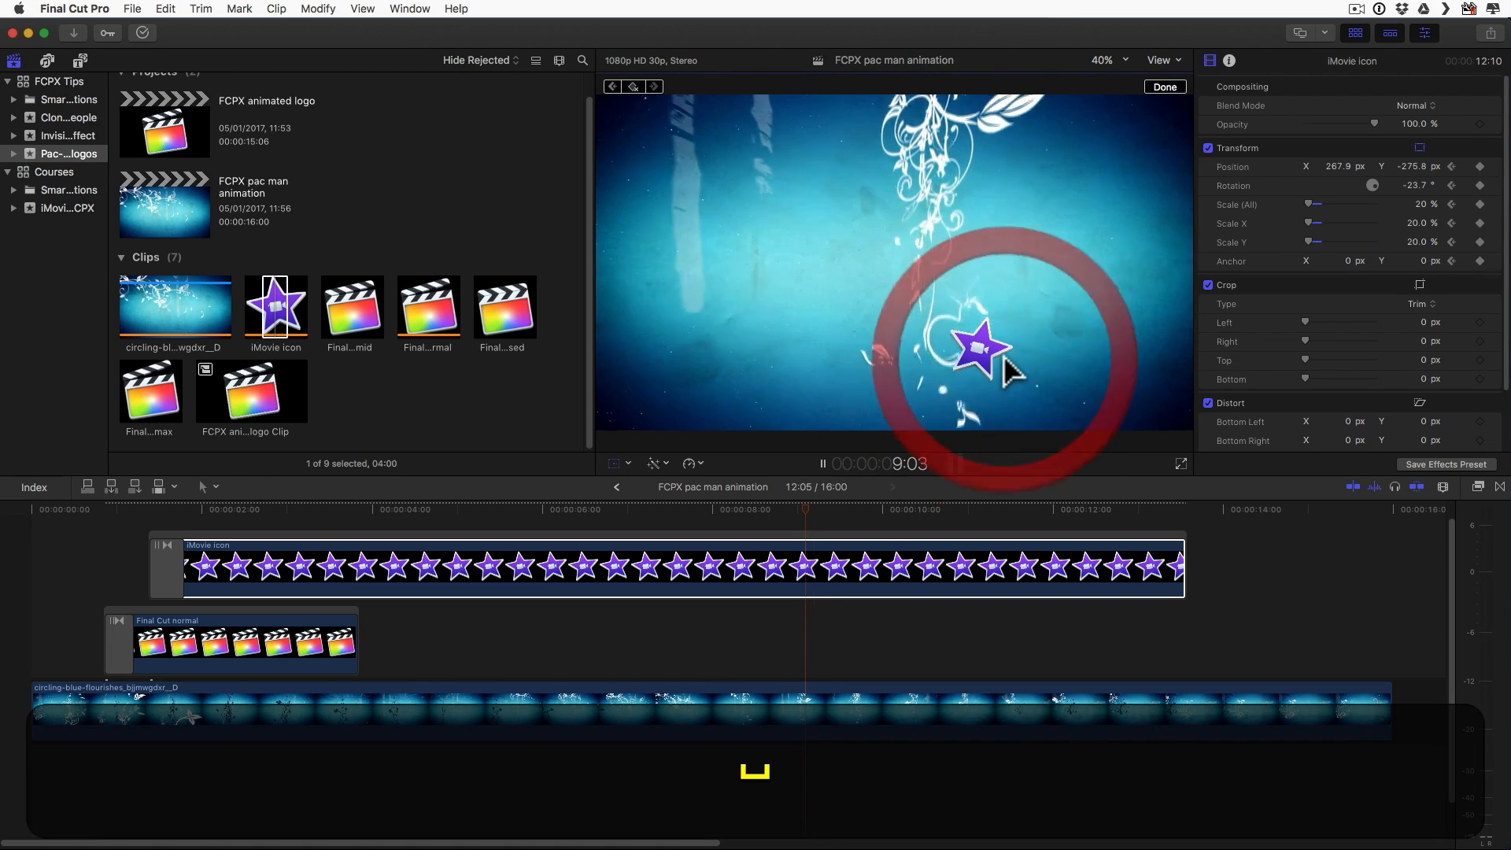
pyautogui.press('space')
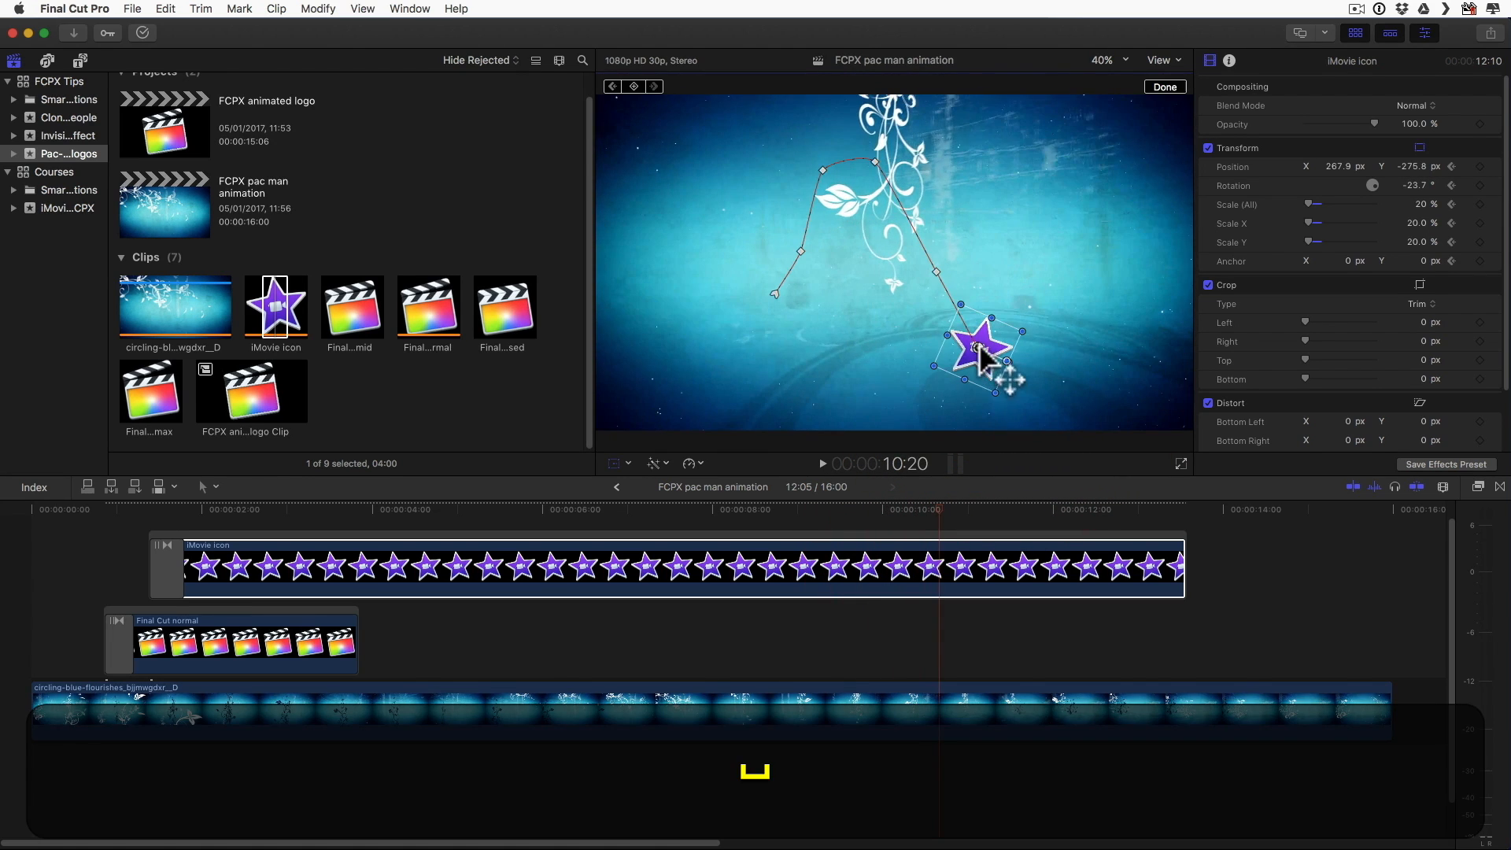
pyautogui.moveTo(984, 344); pyautogui.dragTo(1132, 304)
pyautogui.press('space')
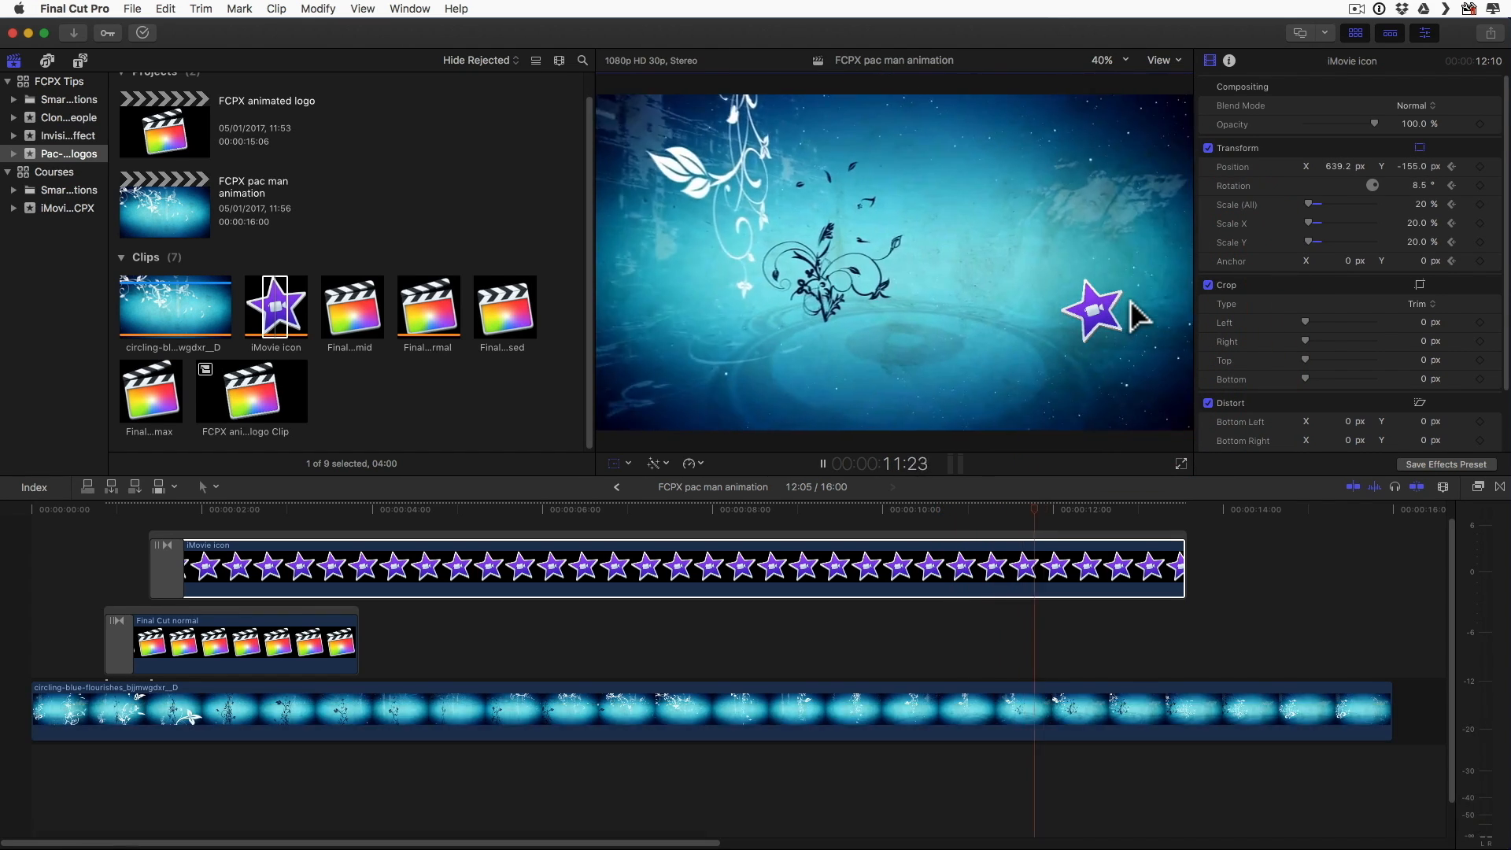
# Step: At 12:15, move the iMovie icon out past the frame's right edge to about X 1128.9, Y 58.0 px, and play back the animation
pyautogui.press('space')
pyautogui.moveTo(1093, 314); pyautogui.dragTo(1244, 240)
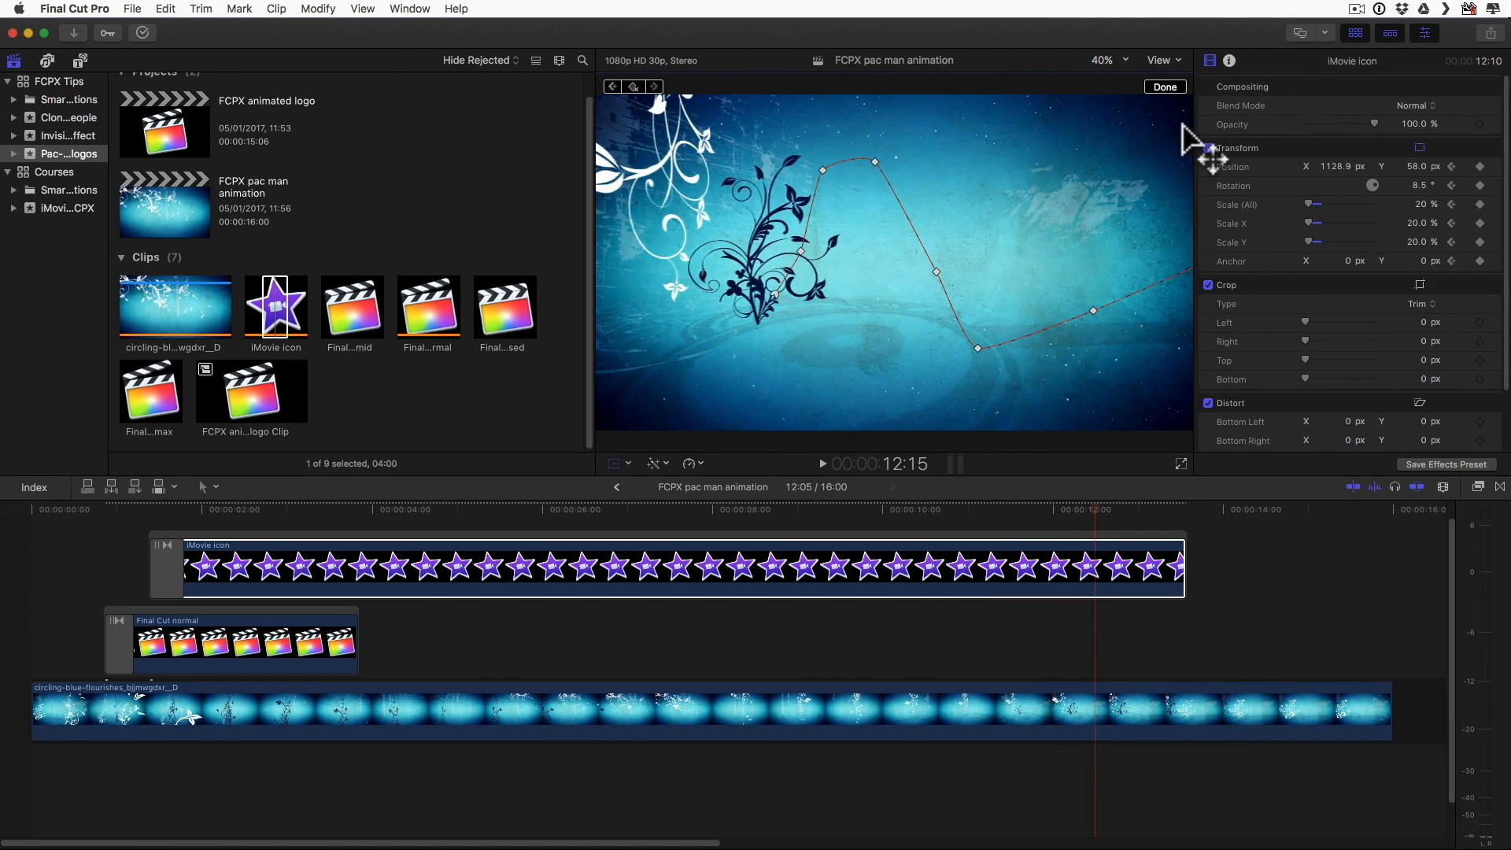
pyautogui.click(1166, 86)
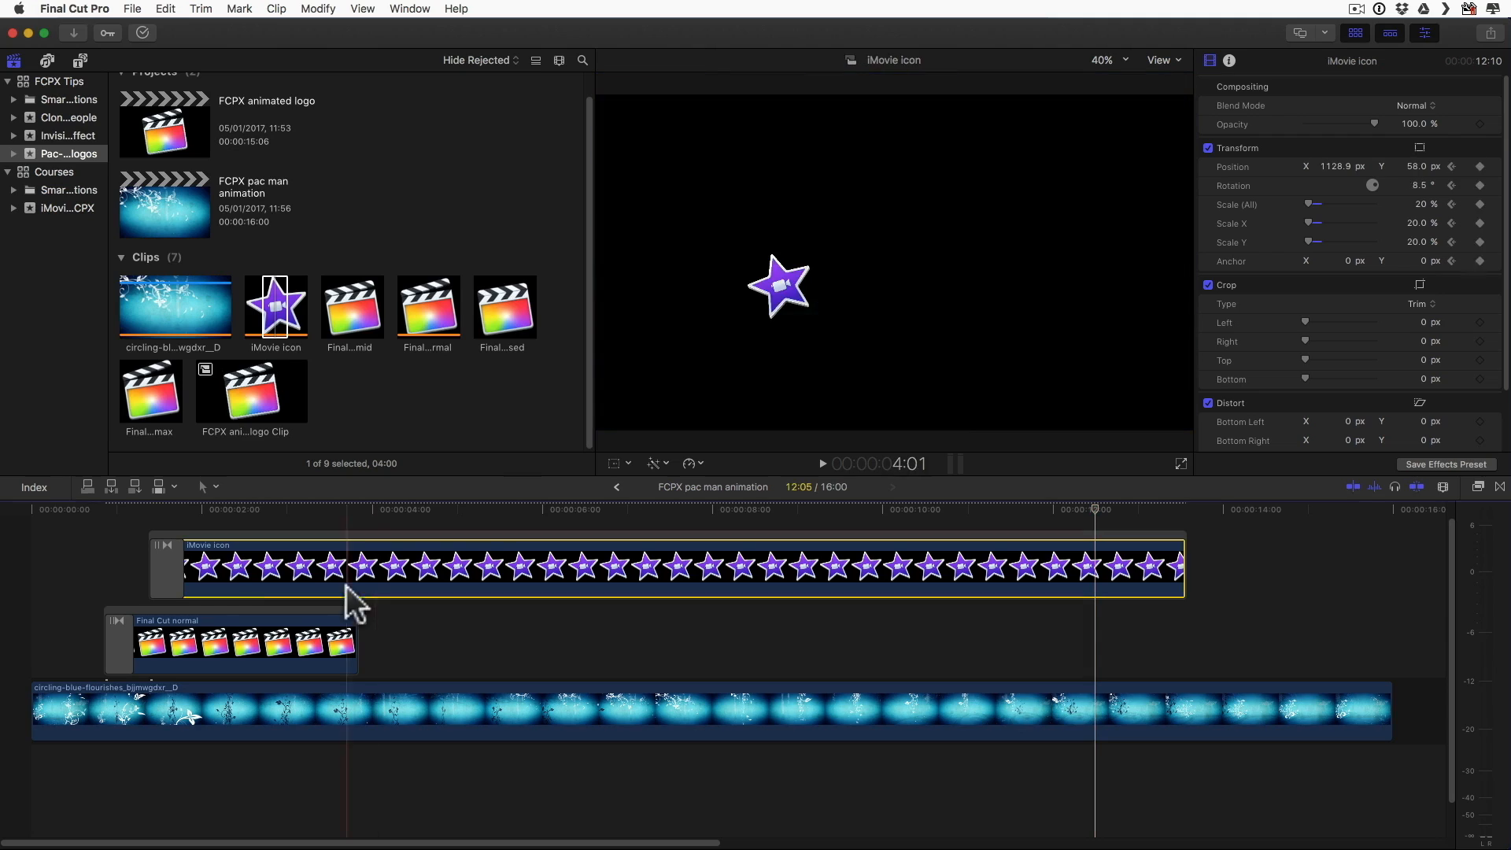
pyautogui.press('Home')
pyautogui.press('space')
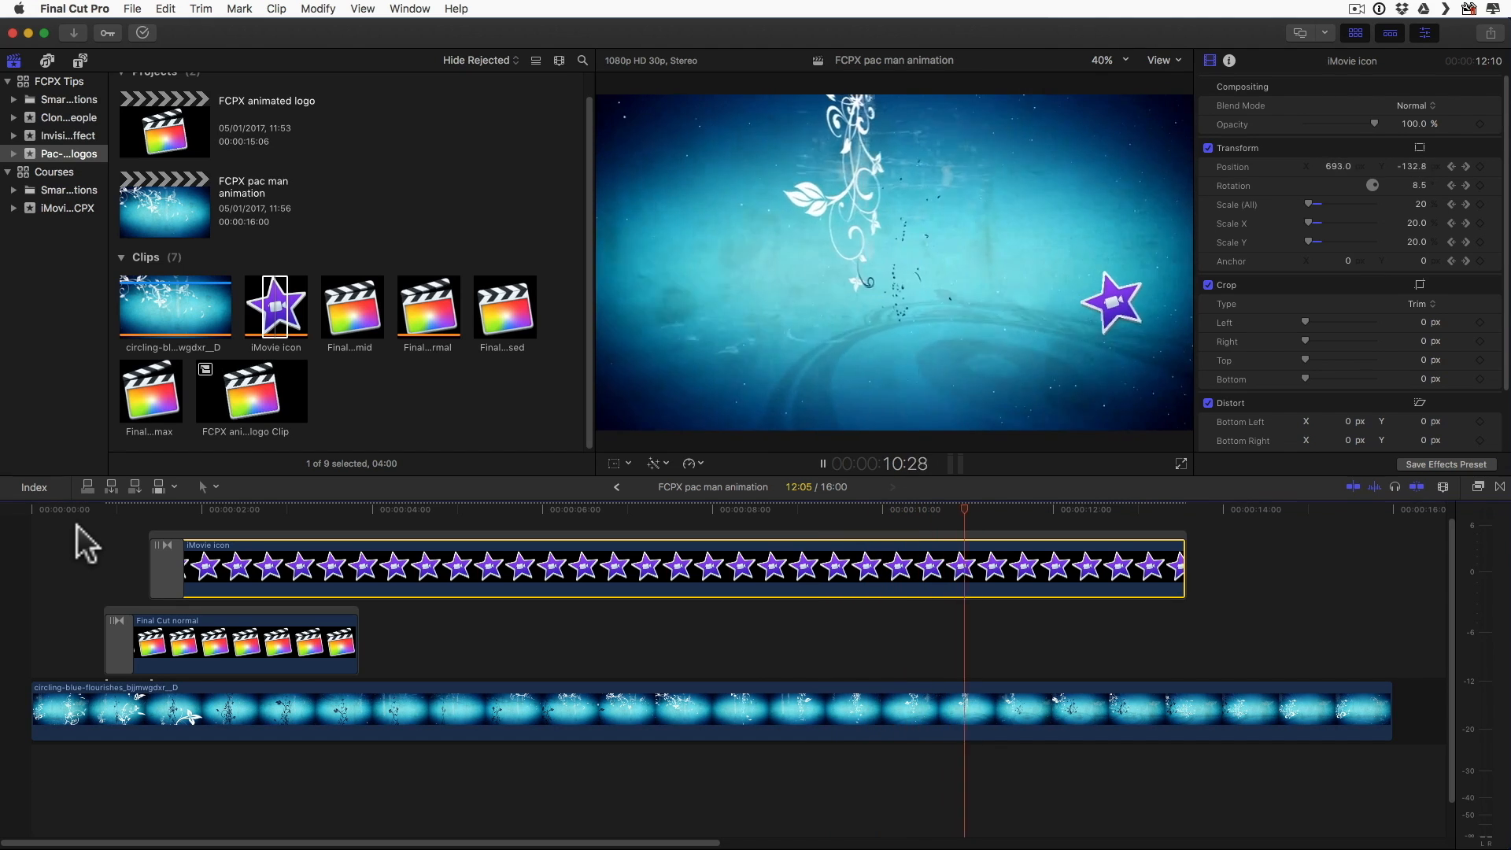
# Step: Connect the FCPX animated logo Clip directly after the Final Cut normal clip and trim its end to a duration of about 10:25
pyautogui.click(250, 385)
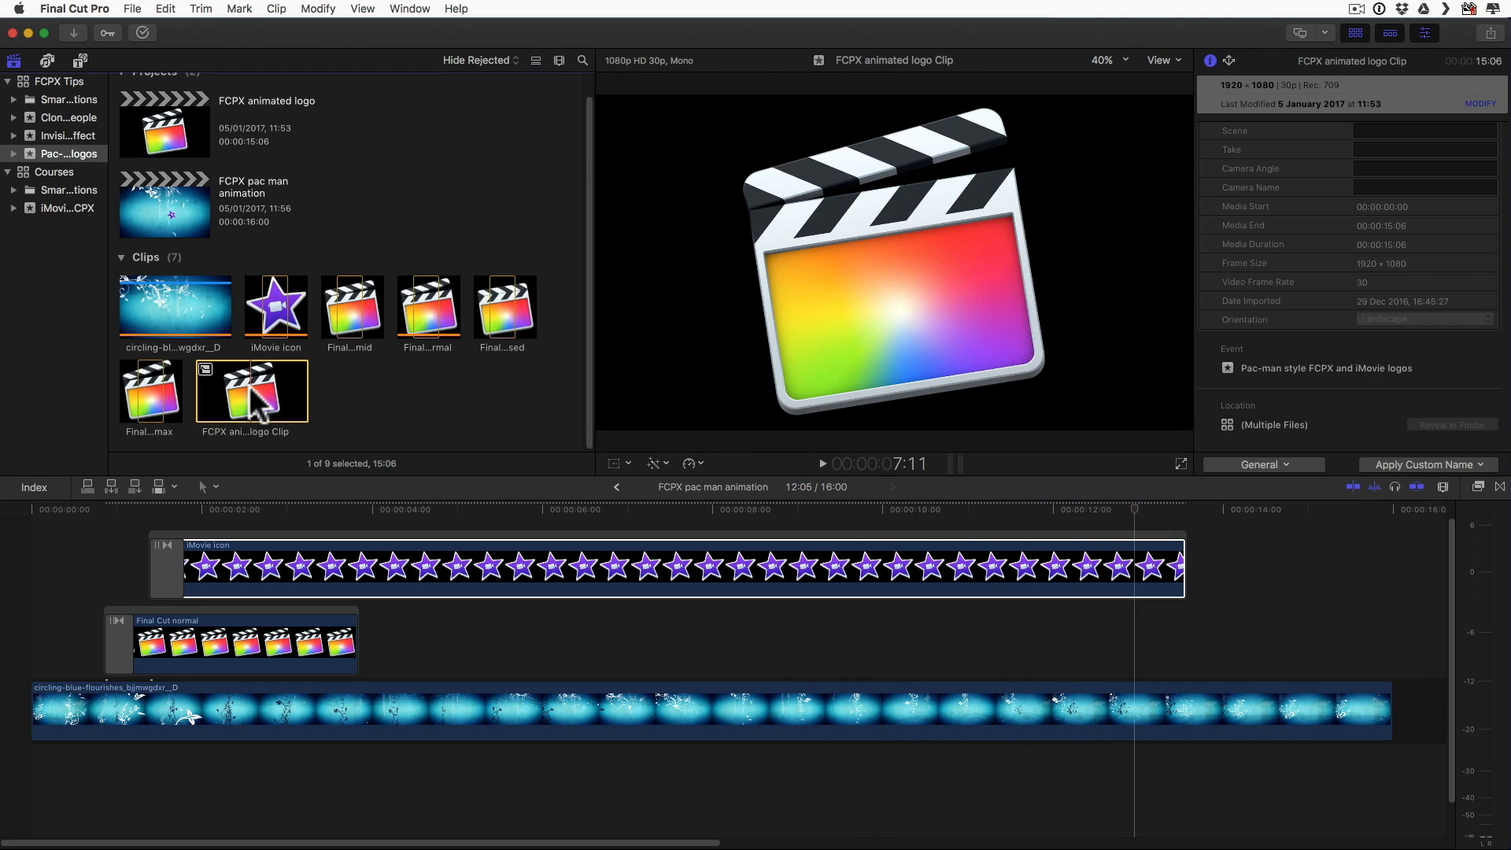
pyautogui.moveTo(251, 385); pyautogui.dragTo(366, 639)
pyautogui.hscroll(5, 1087, 635)
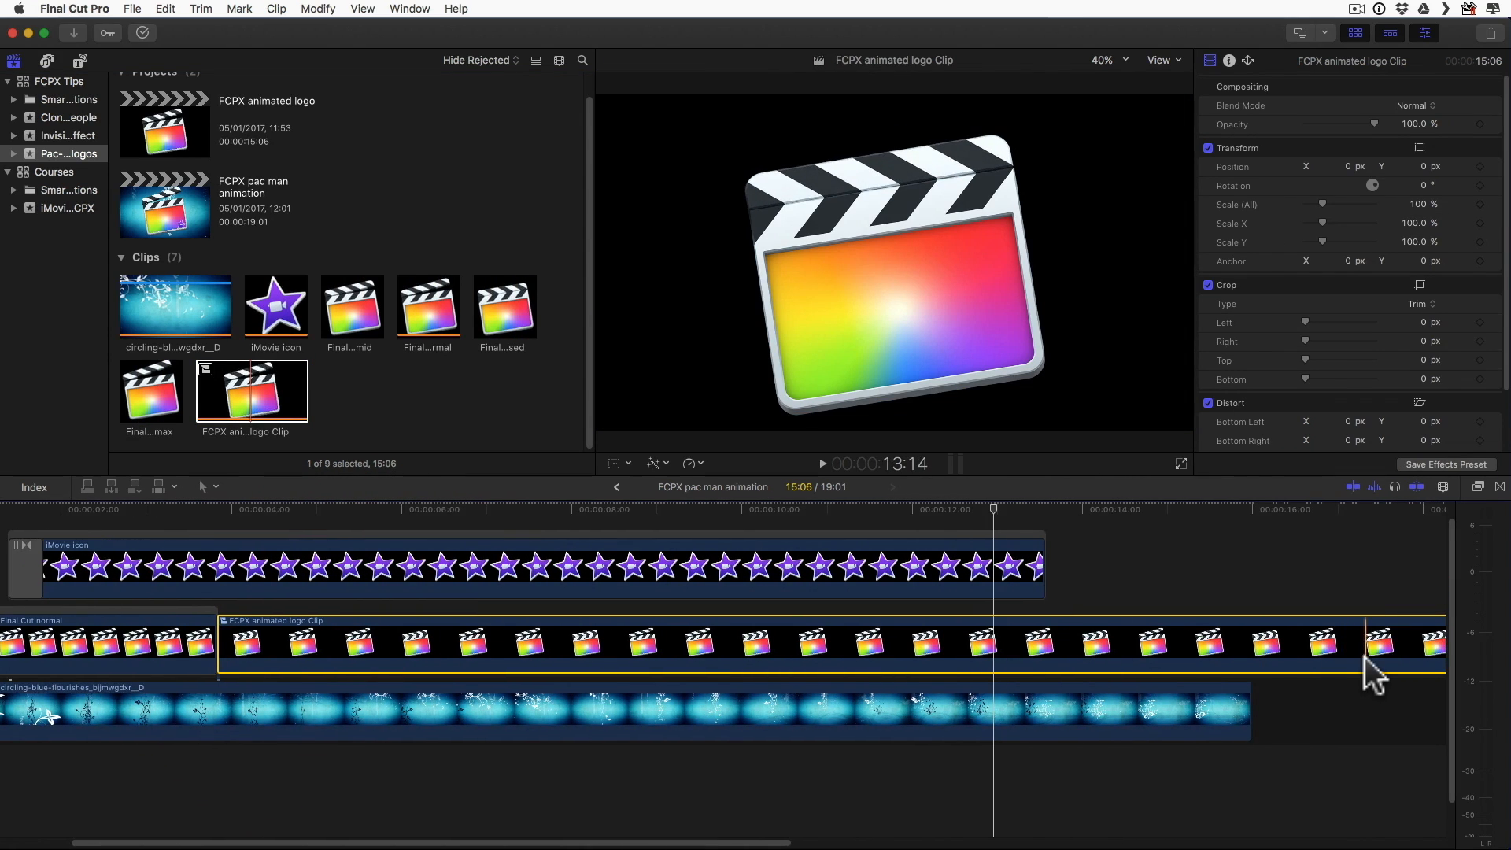
pyautogui.hscroll(3, 1365, 657)
pyautogui.moveTo(1334, 647); pyautogui.dragTo(954, 633)
pyautogui.hscroll(-8, 954, 634)
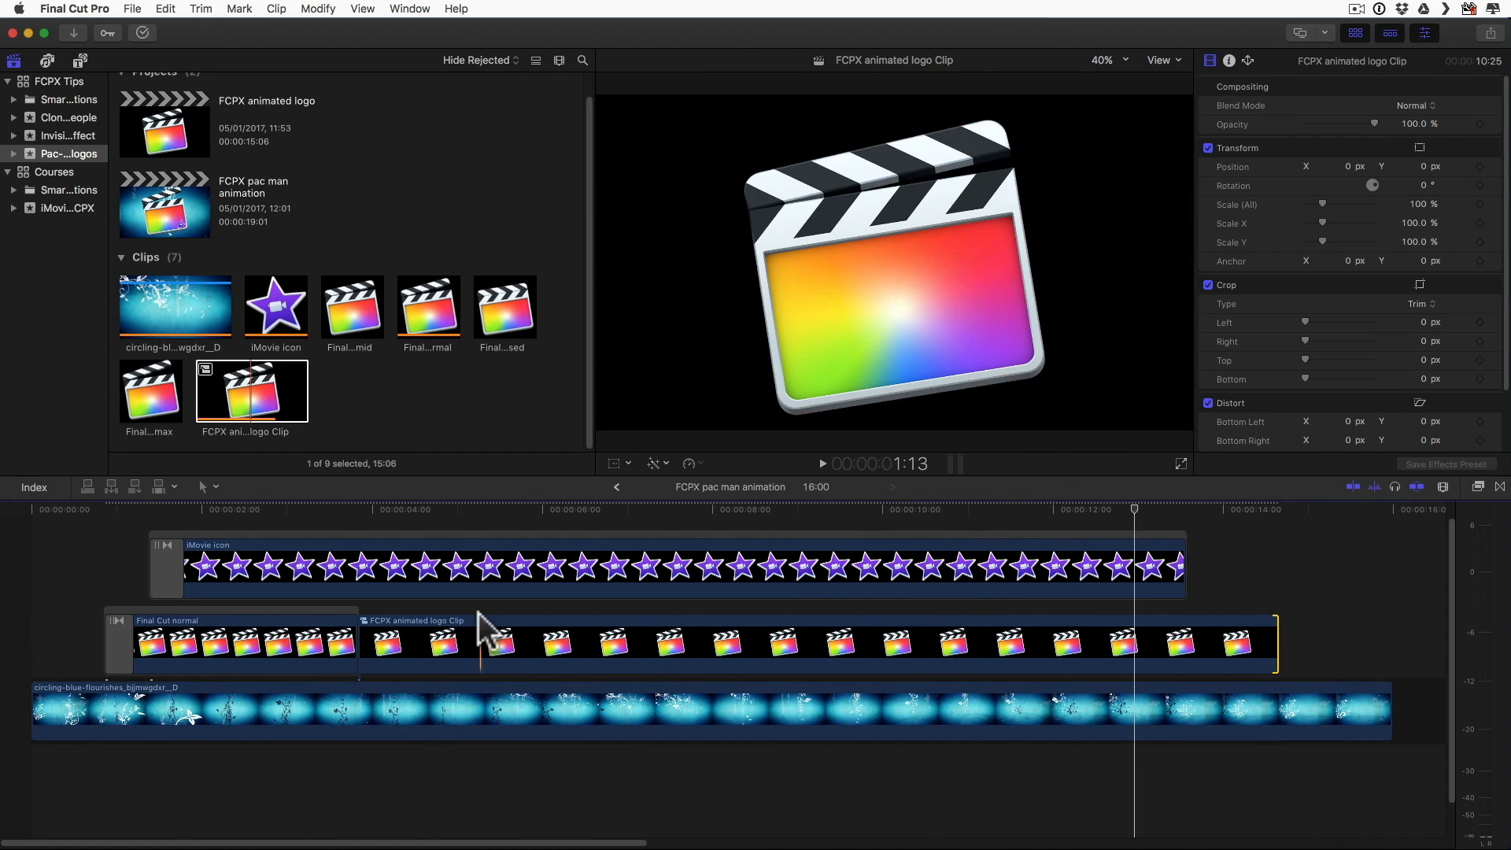
# Step: Split the Final Cut normal clip at 3:20, leaving a short segment before the FCPX animated logo Clip
pyautogui.click(345, 510)
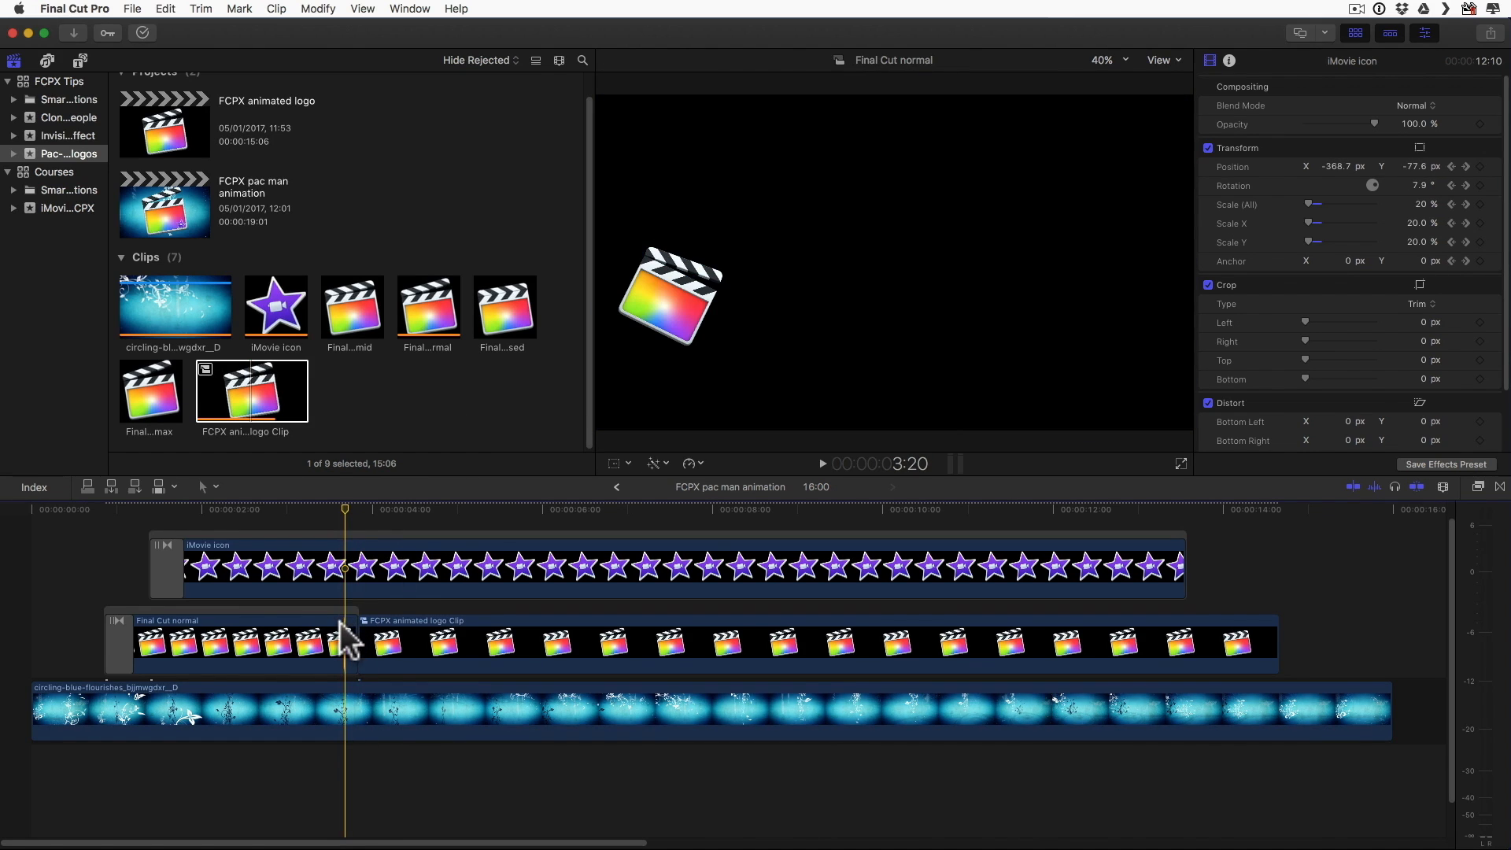
pyautogui.click(343, 625)
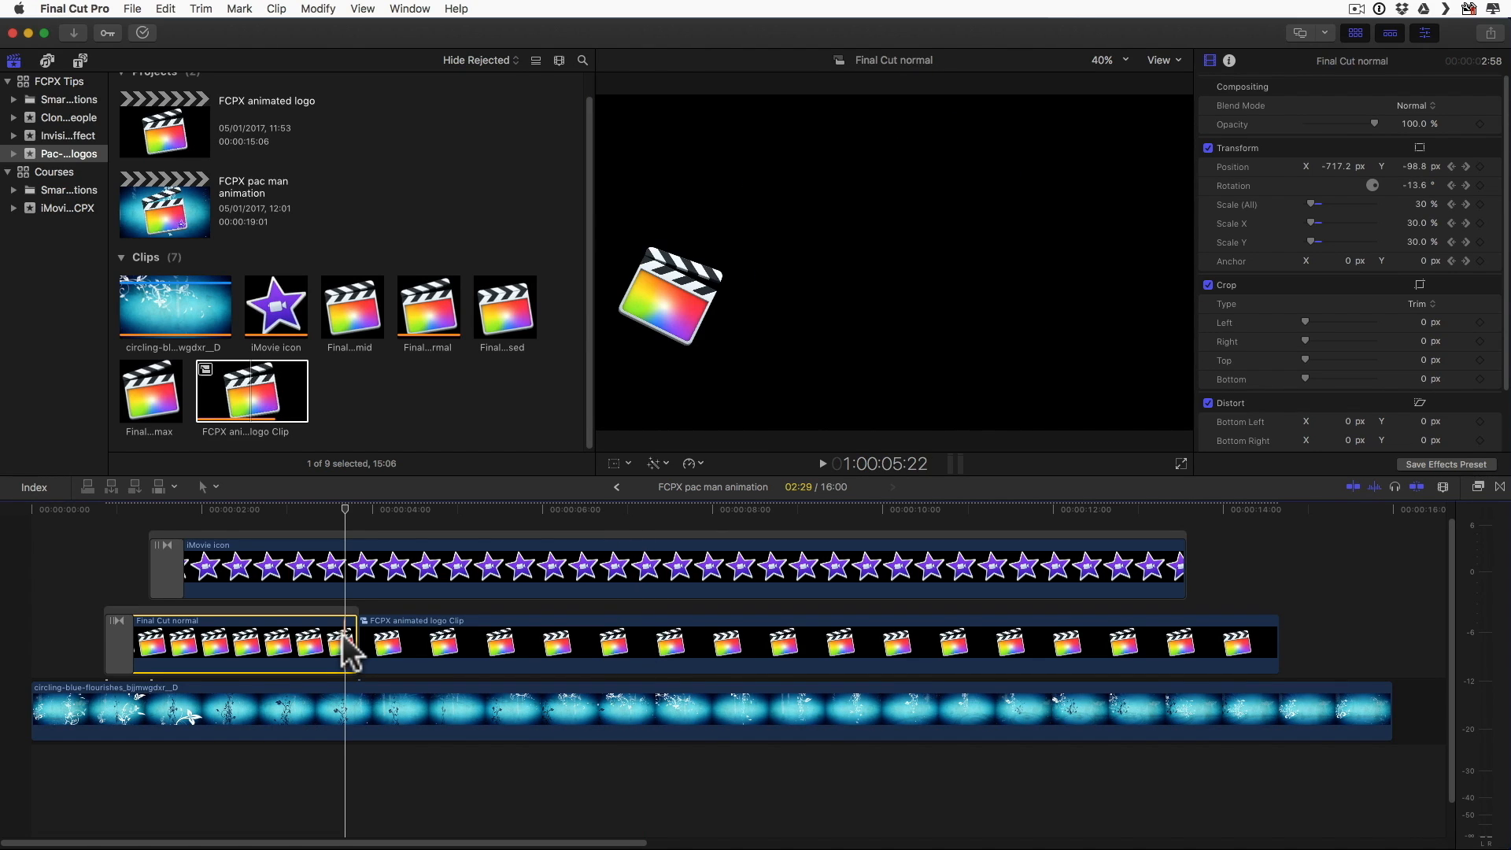
pyautogui.click(344, 634)
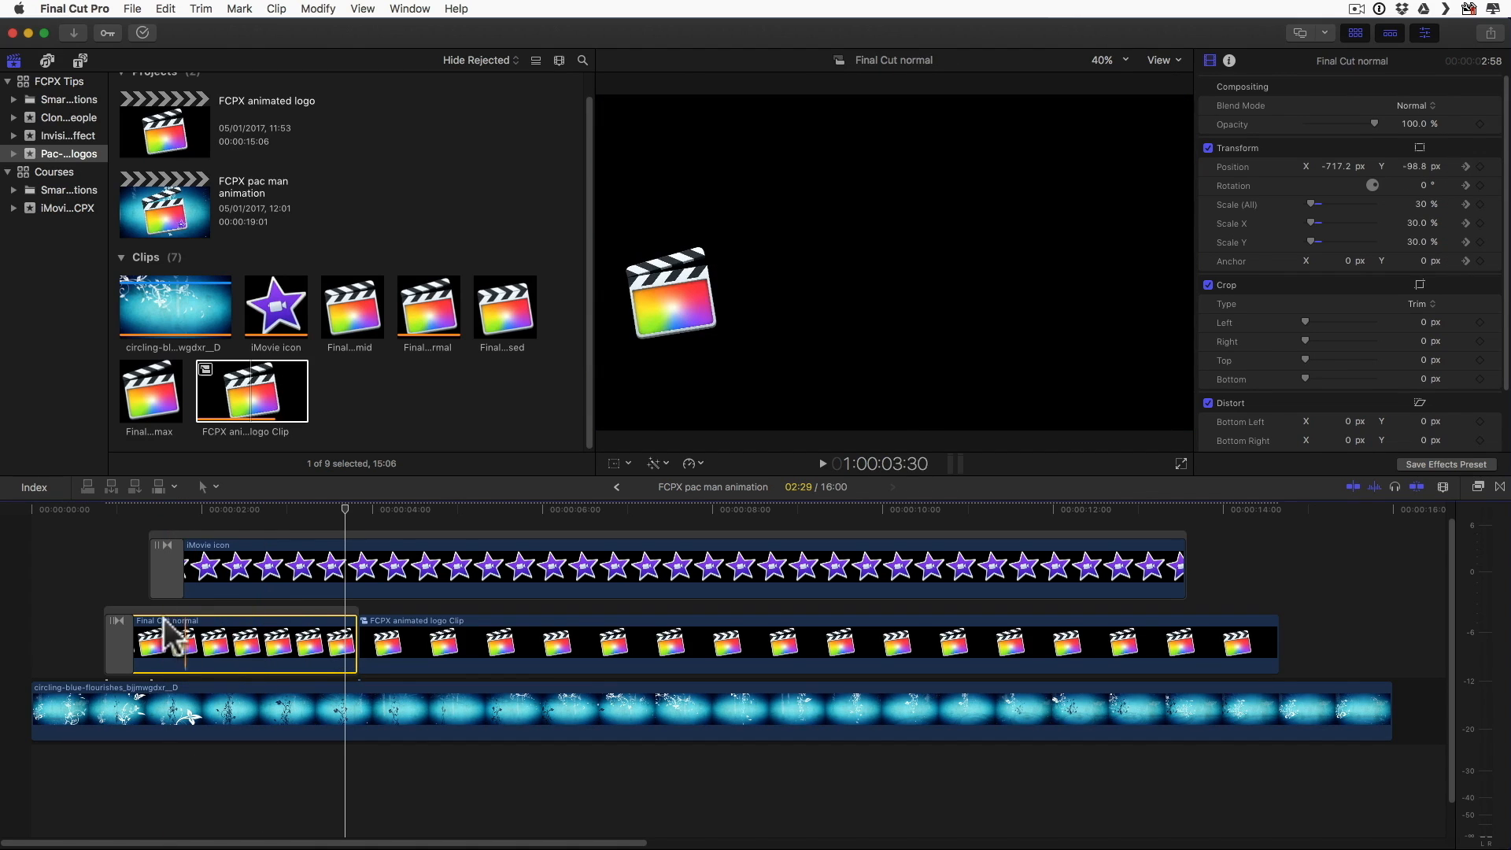
pyautogui.scroll(1, 269, 636)
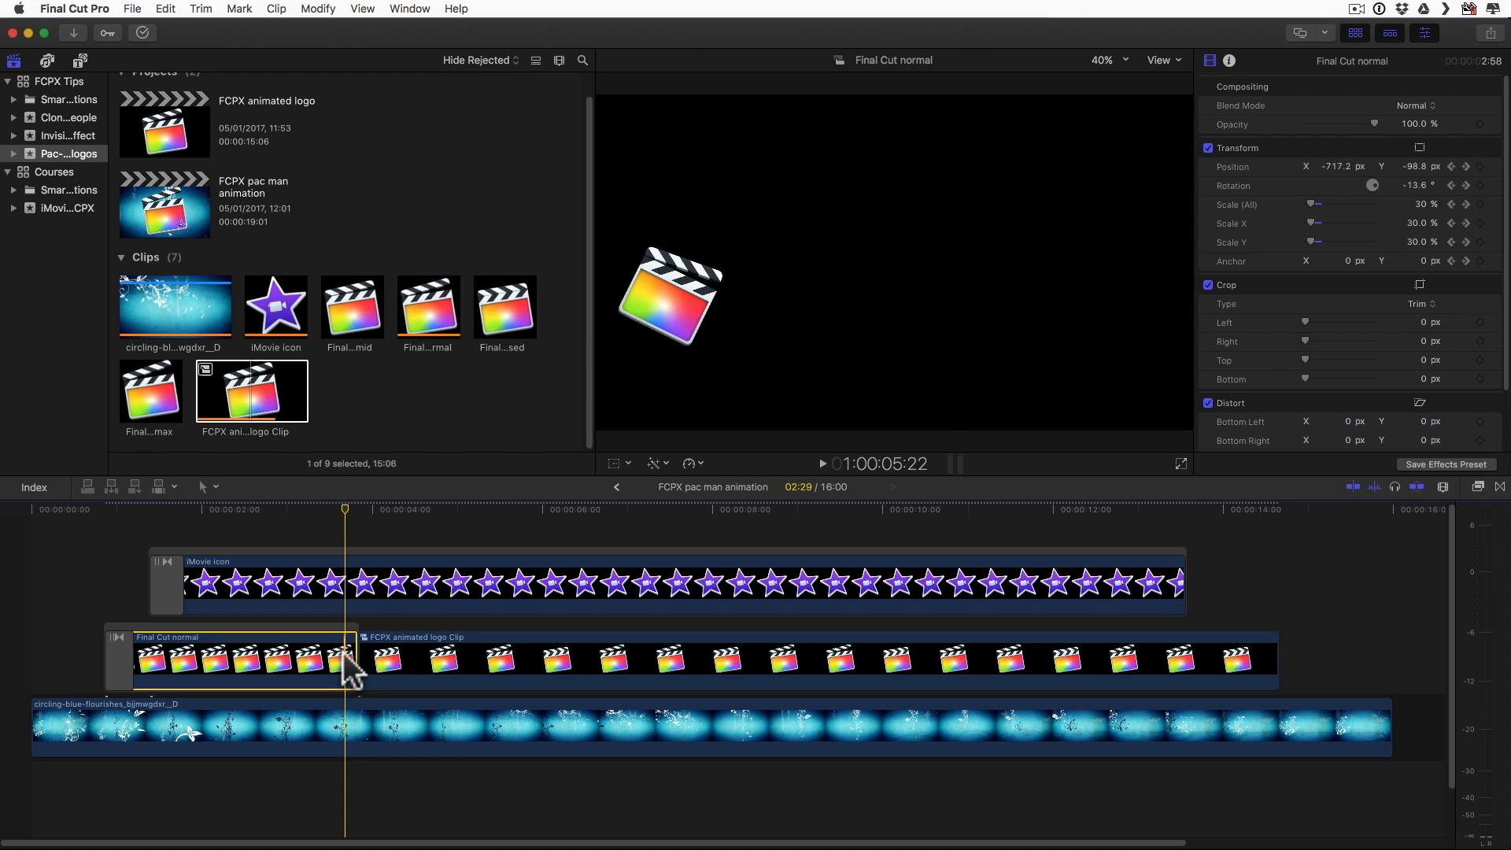
pyautogui.press('b')
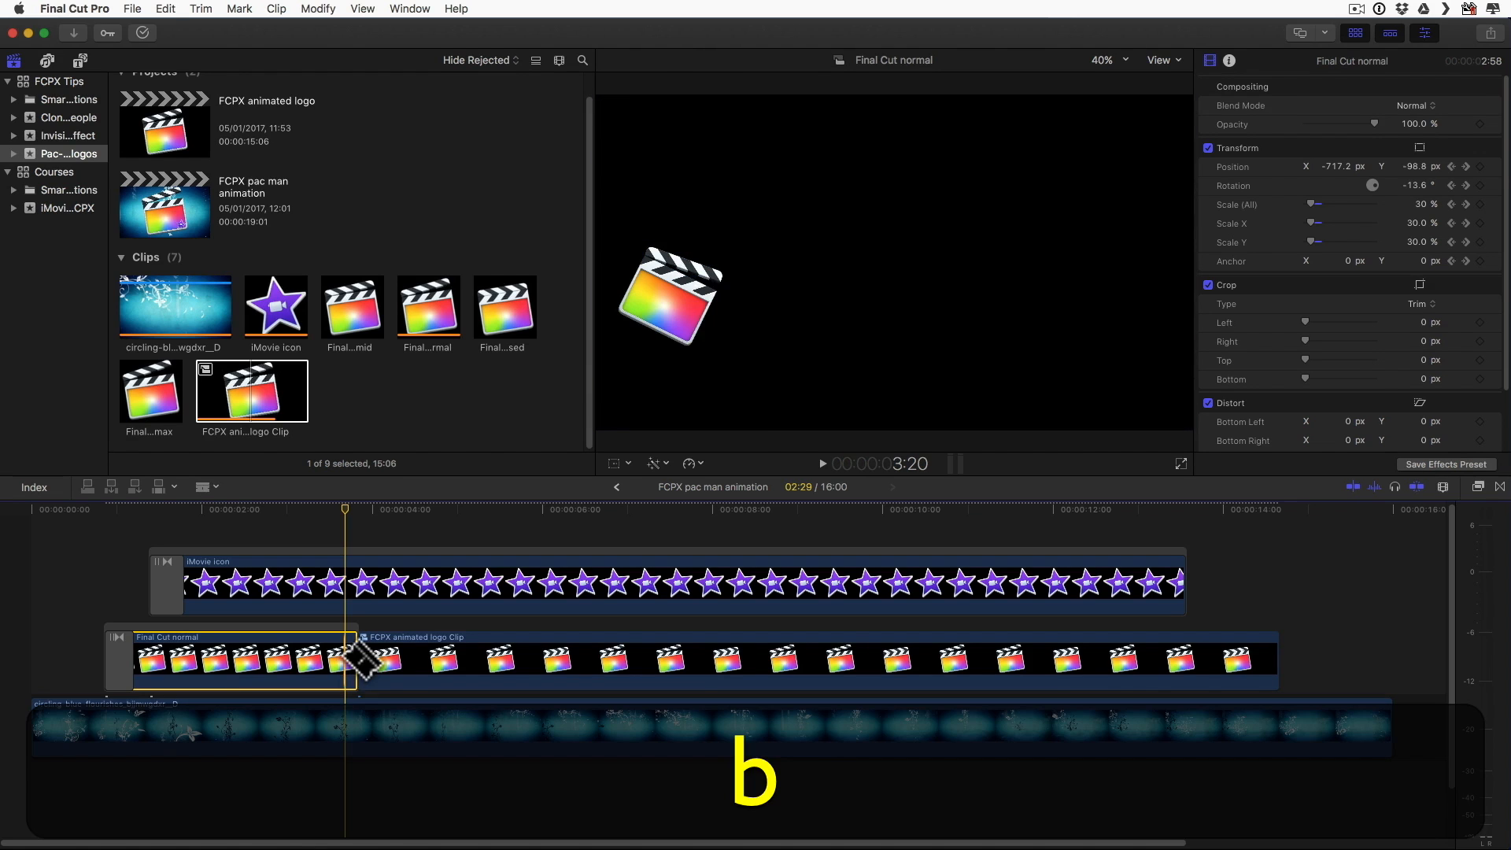
pyautogui.click(344, 657)
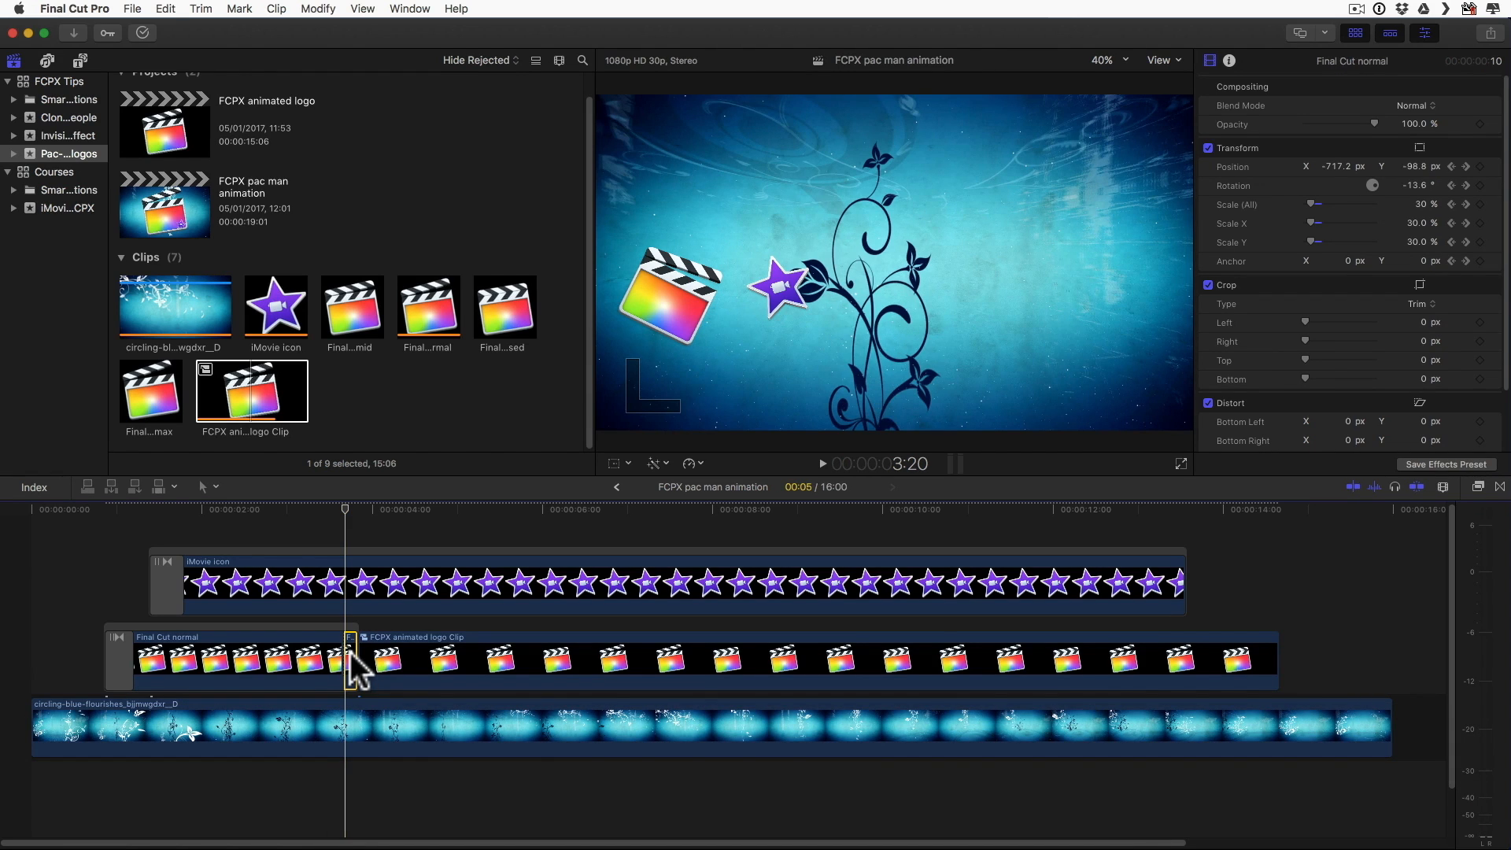
# Step: Copy the short Final Cut normal segment's position, rotation, scale and anchor onto the FCPX animated logo Clip, with keyframe timing stretched to fit
pyautogui.press('super+c')
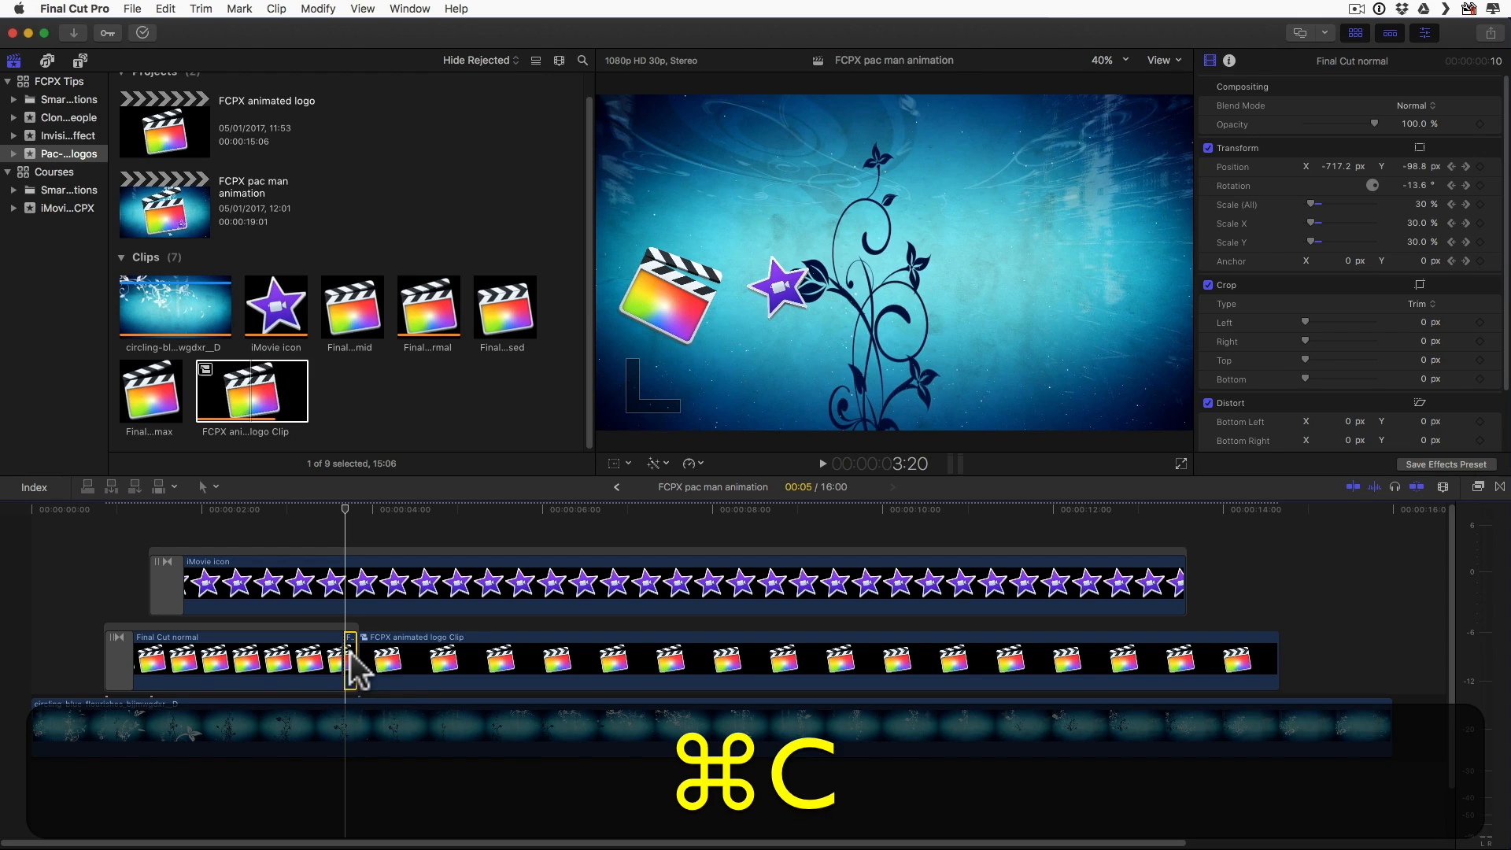
pyautogui.click(409, 653)
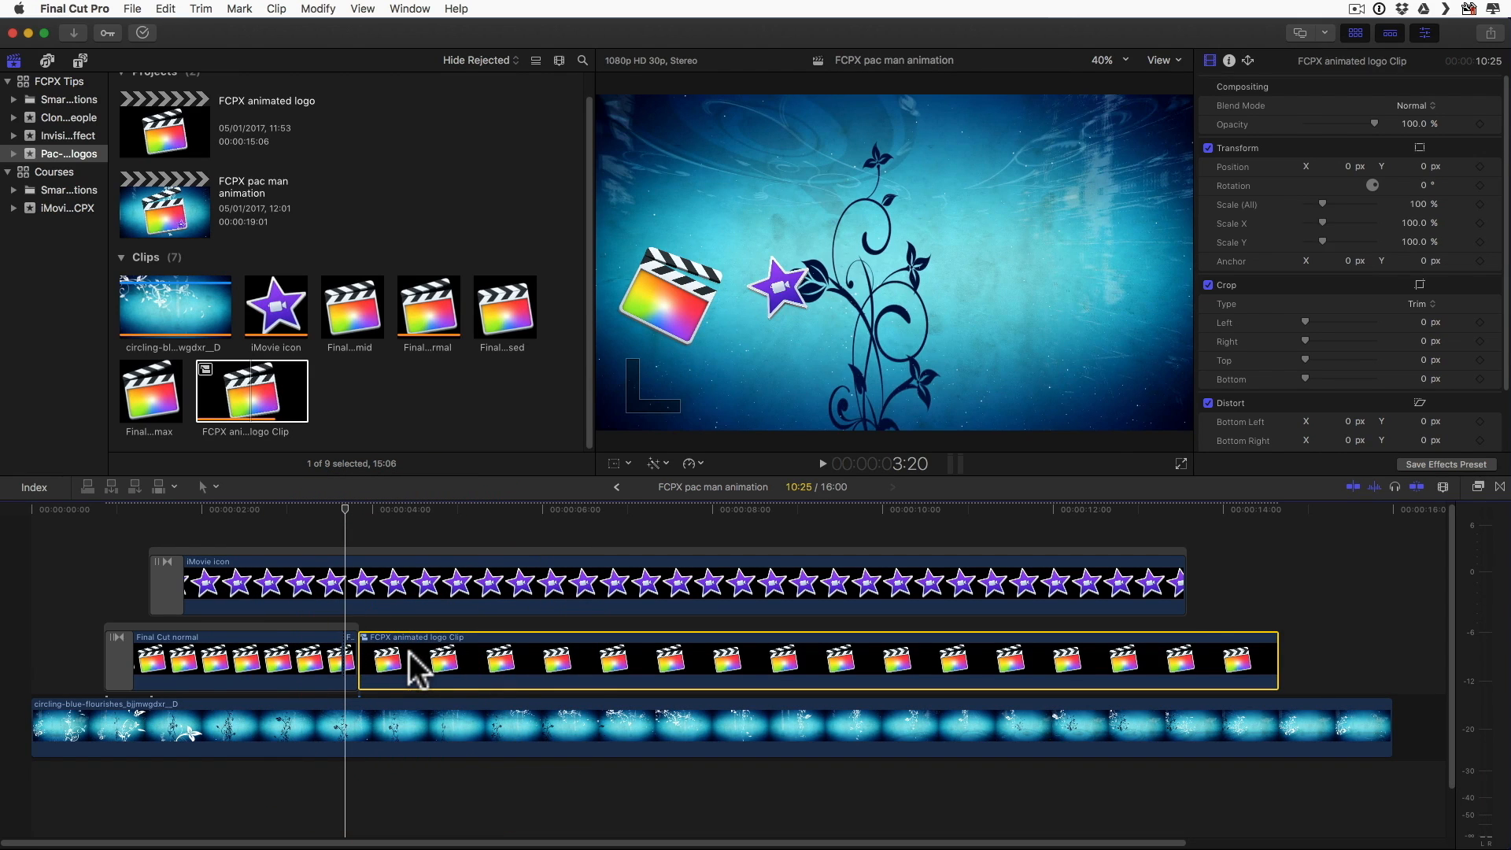
pyautogui.press('shift+super+v')
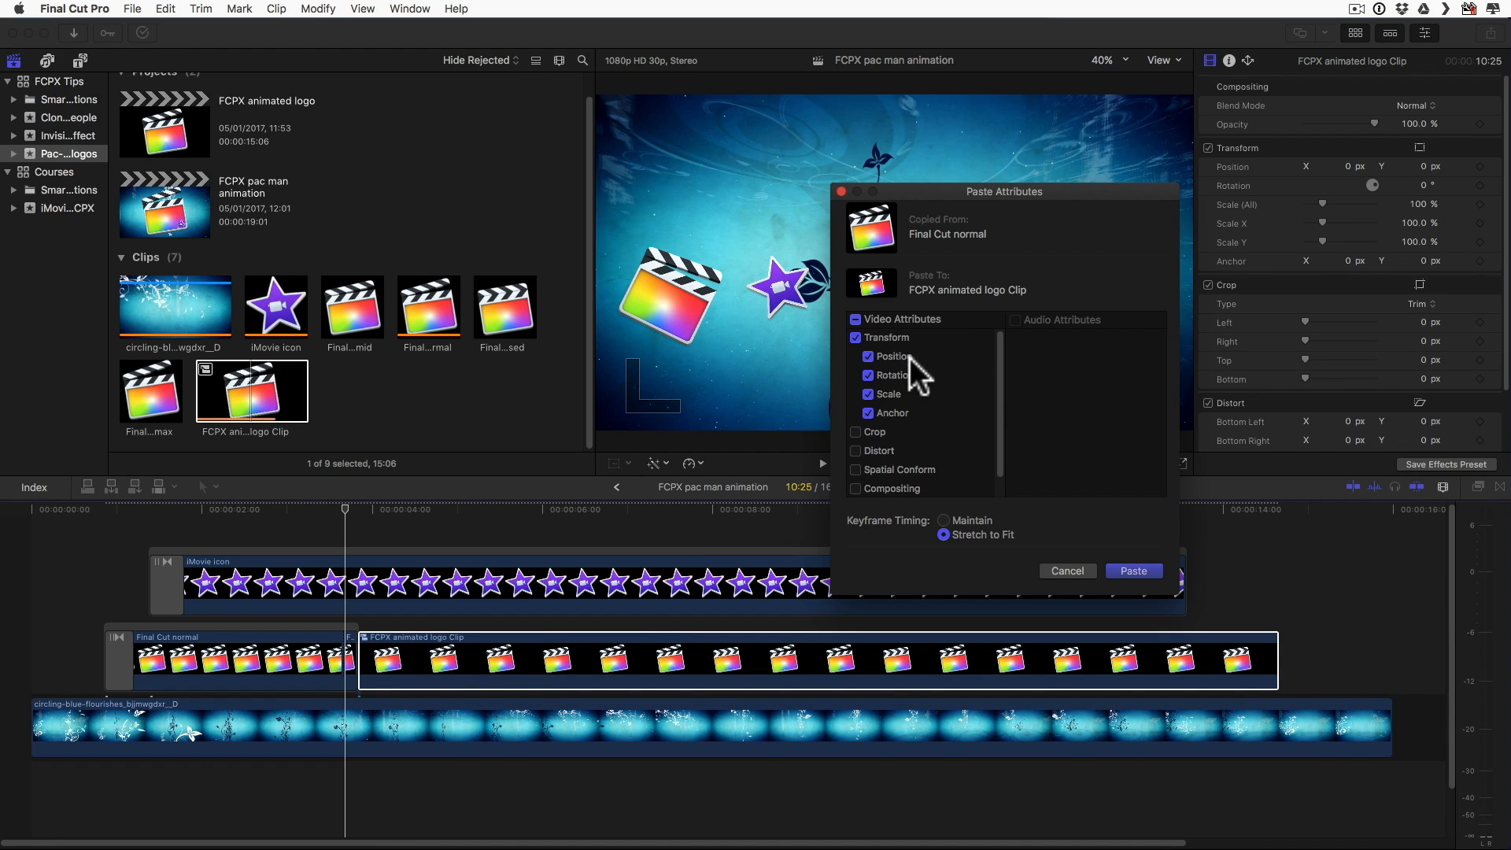
pyautogui.click(1131, 570)
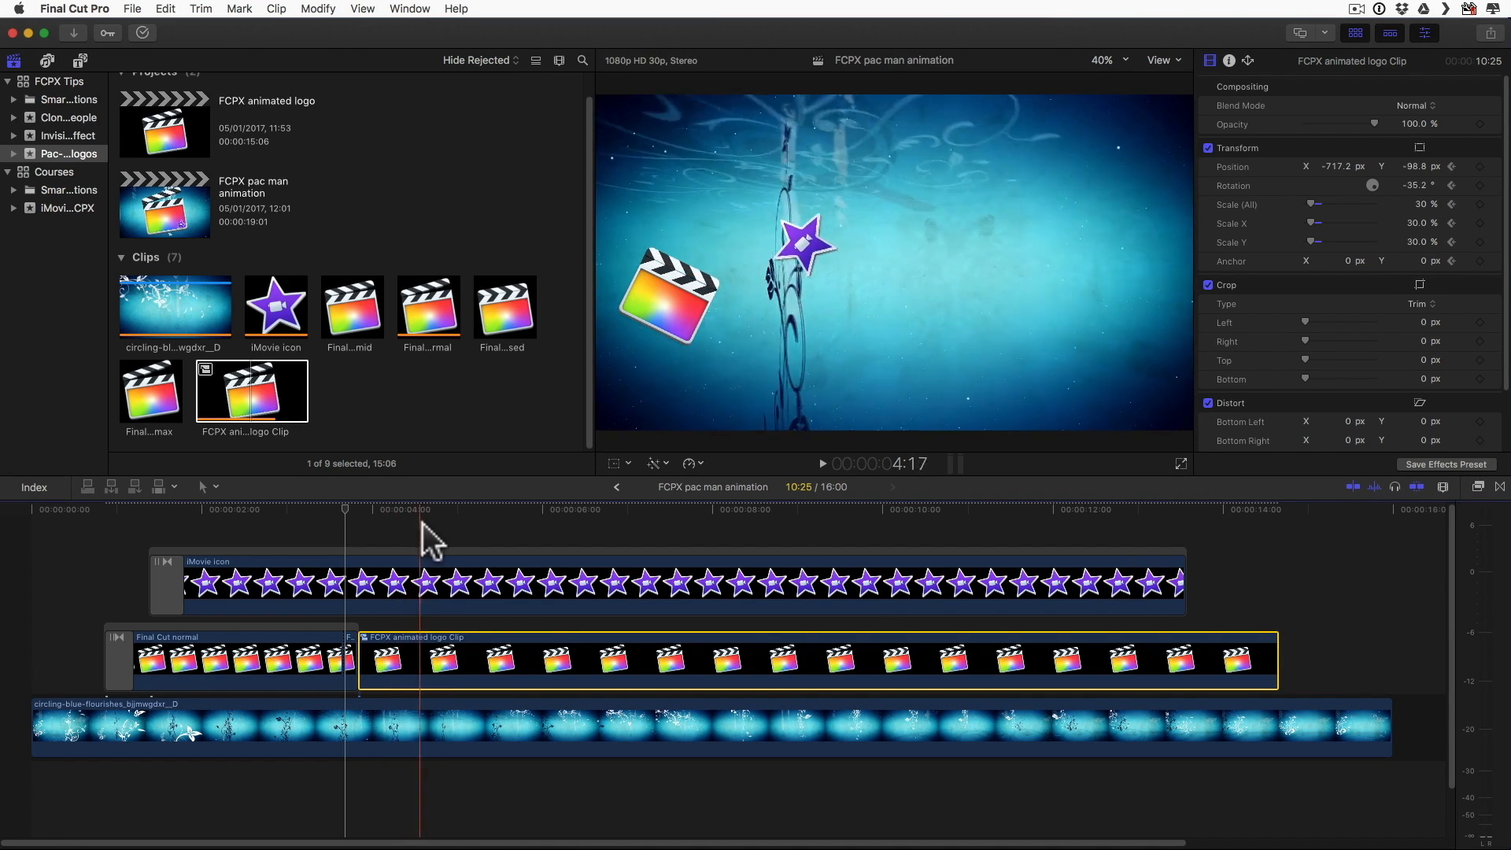
pyautogui.press('l')
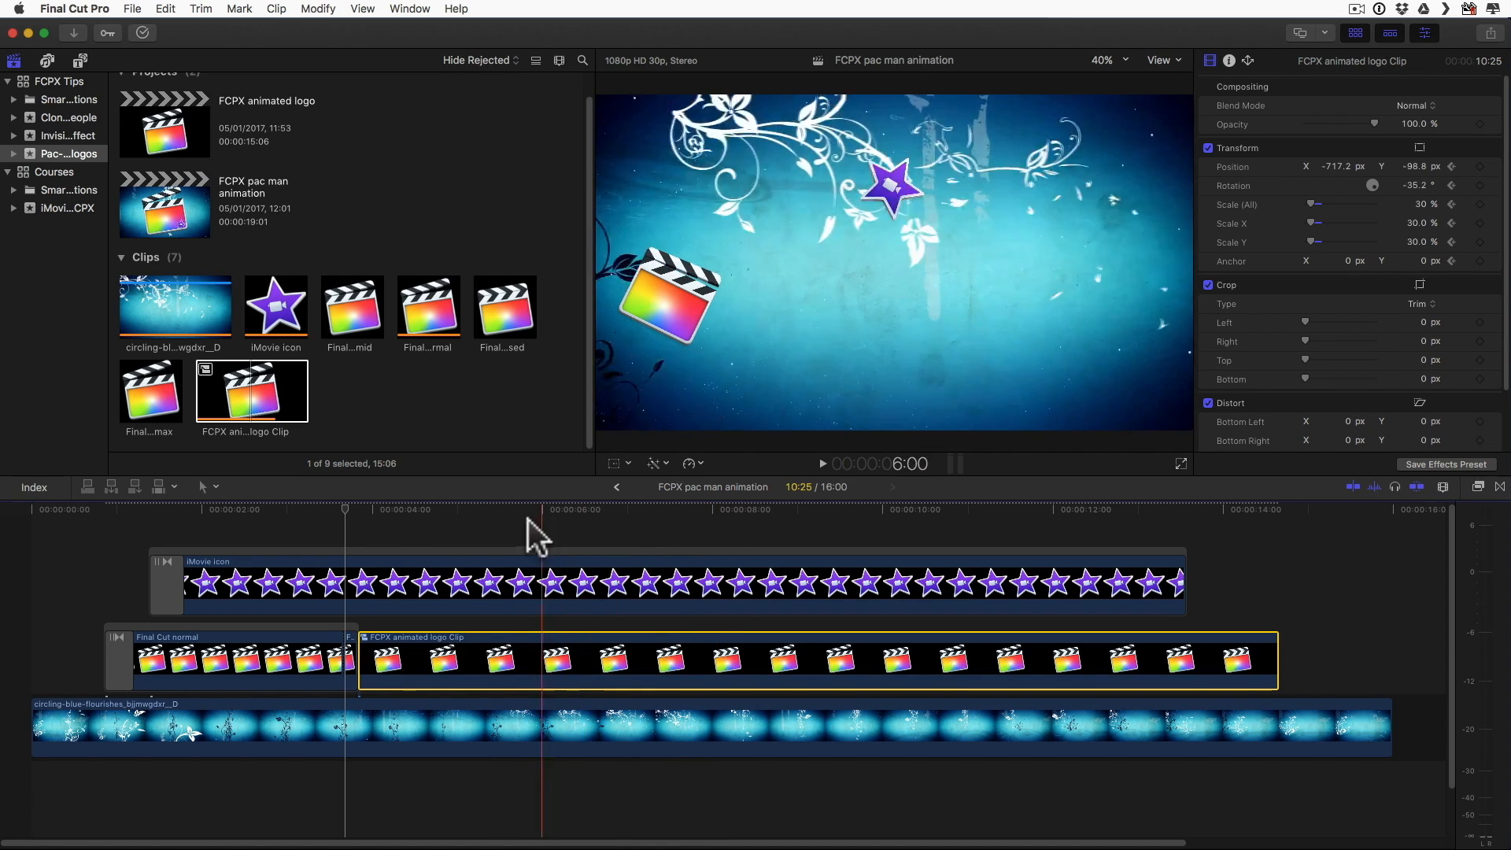
# Step: At 5:02, move the FCPX animated logo Clip to about X -331.6, Y -79.8 px and rotate it to about 46.2°
pyautogui.click(357, 533)
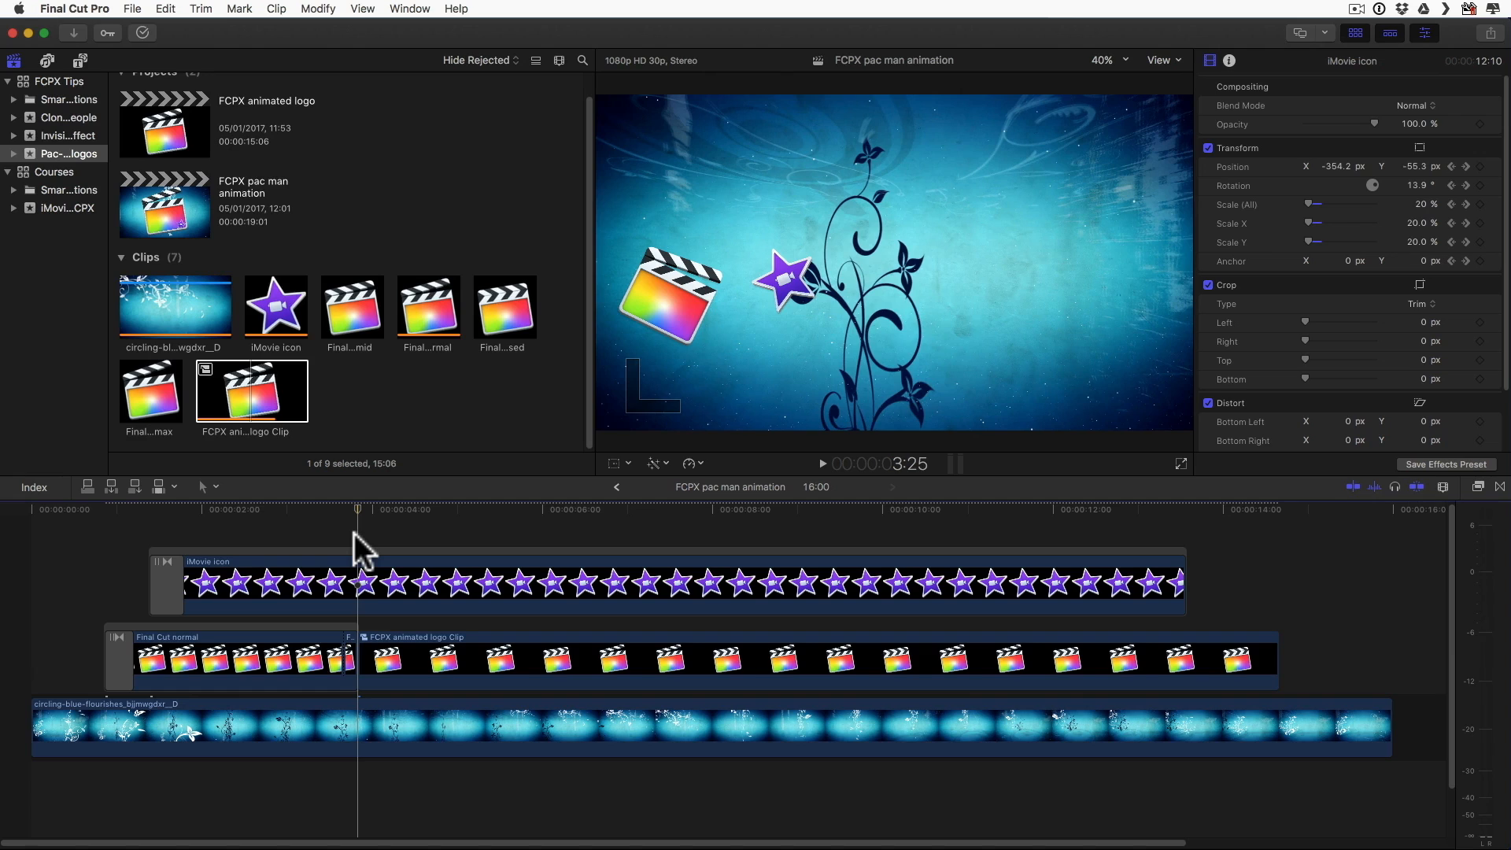
pyautogui.hotkey('shift', 't')
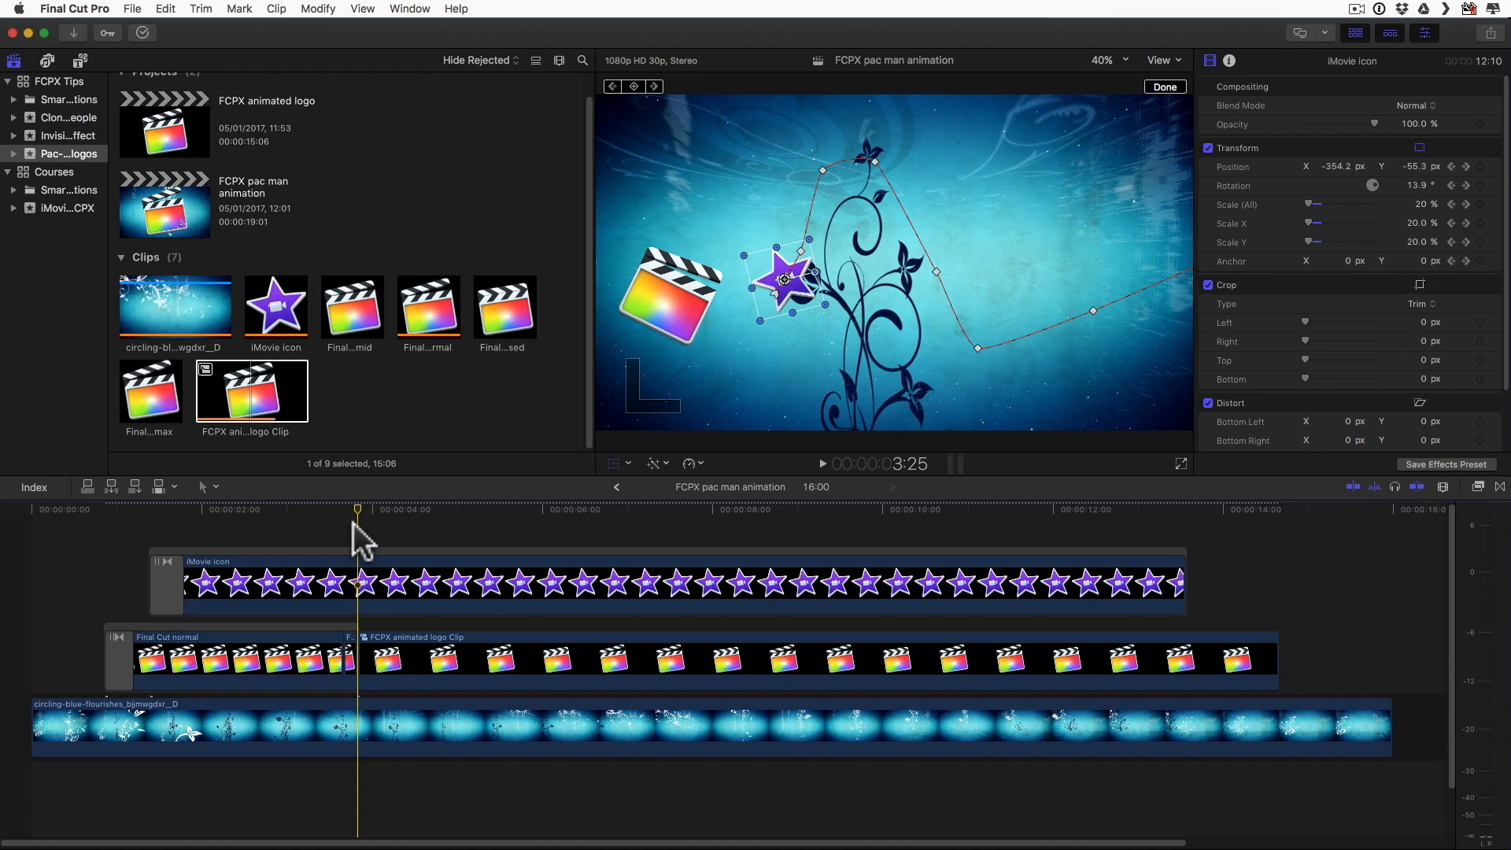
pyautogui.press('space')
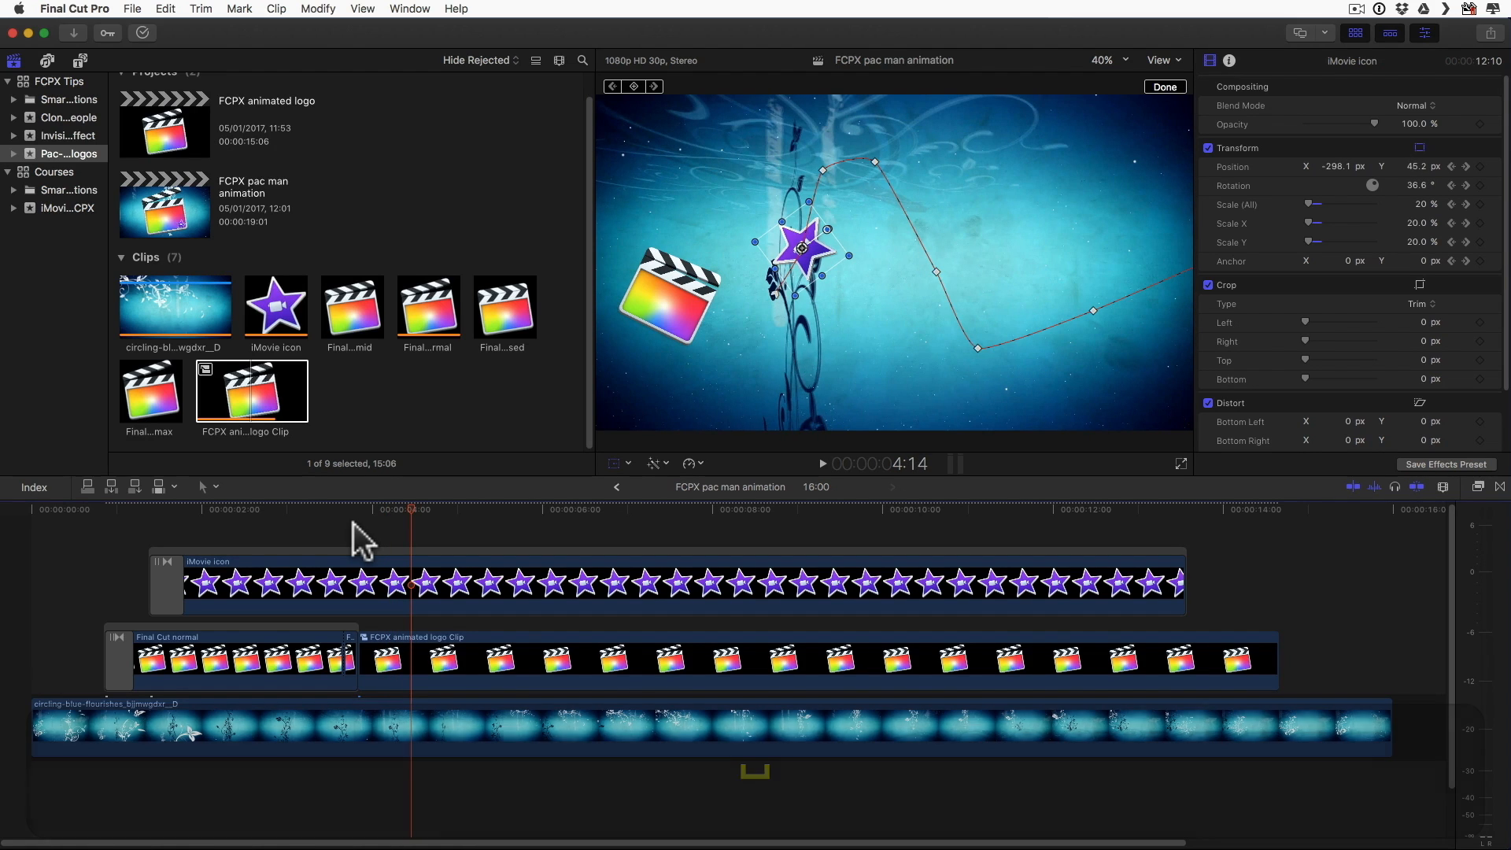
pyautogui.click(413, 677)
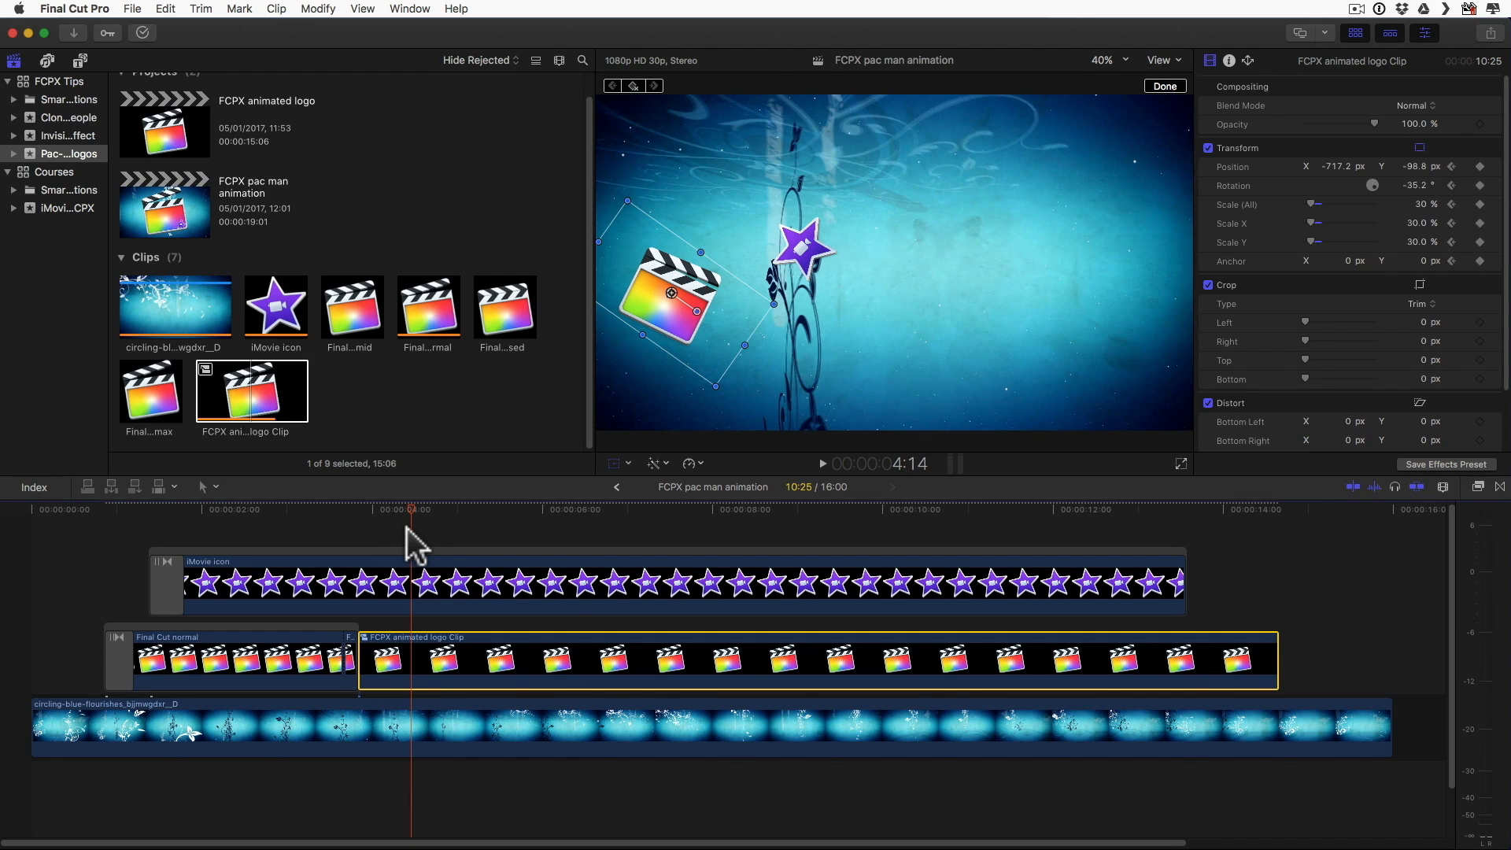
pyautogui.press('space')
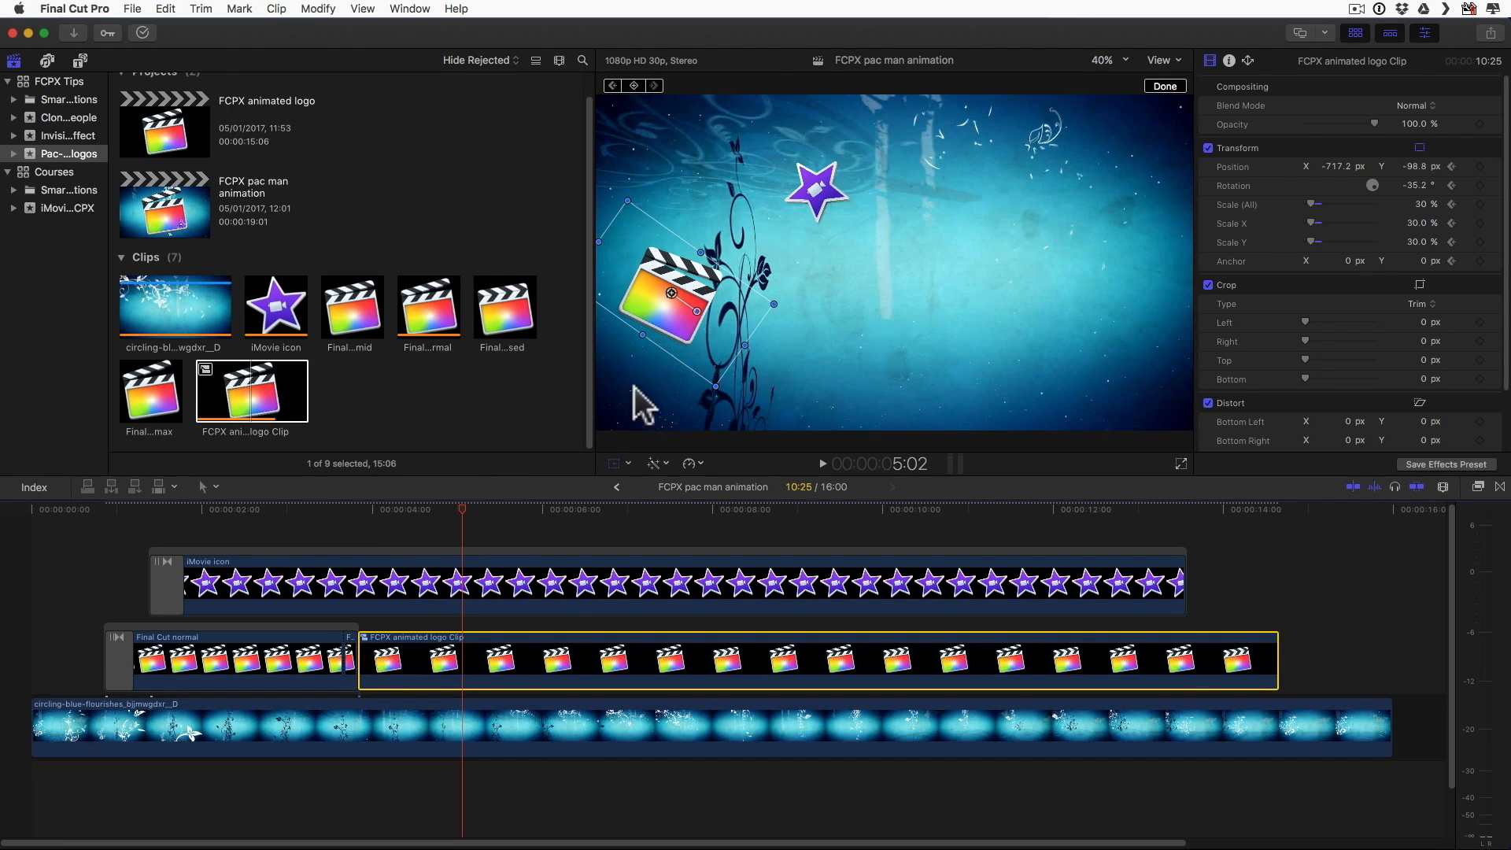
pyautogui.moveTo(673, 306); pyautogui.dragTo(813, 259)
# Step: Keyframe the animated logo upward and over an arc behind the star to about X 16.2, Y 132.2 px, rotated about -73.6°, by 9:16
pyautogui.press('space')
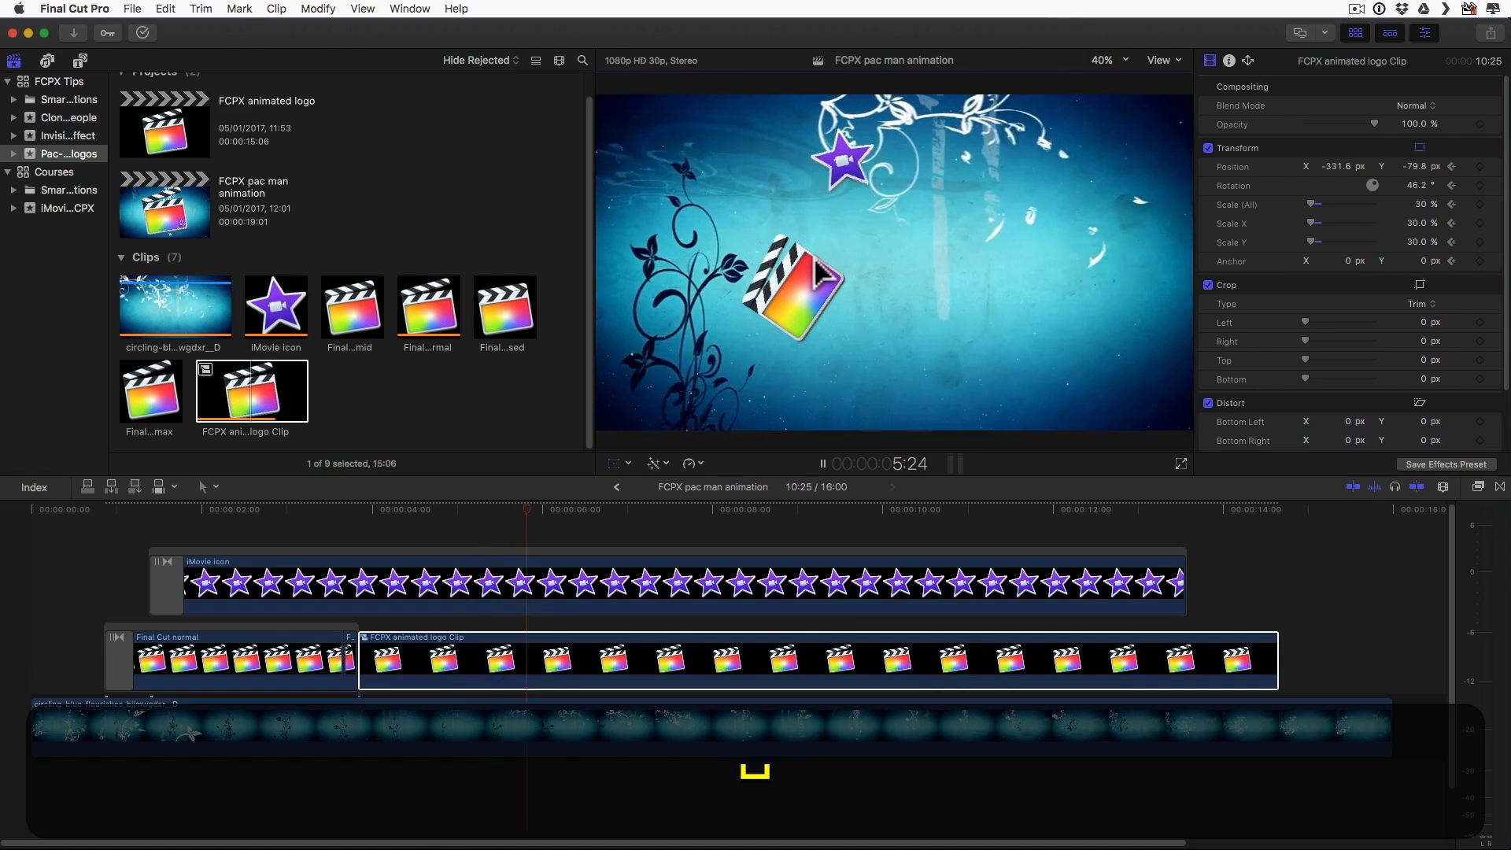
pyautogui.moveTo(788, 284); pyautogui.dragTo(910, 285)
pyautogui.press('space')
pyautogui.press('space')
pyautogui.press('space')
pyautogui.press('space')
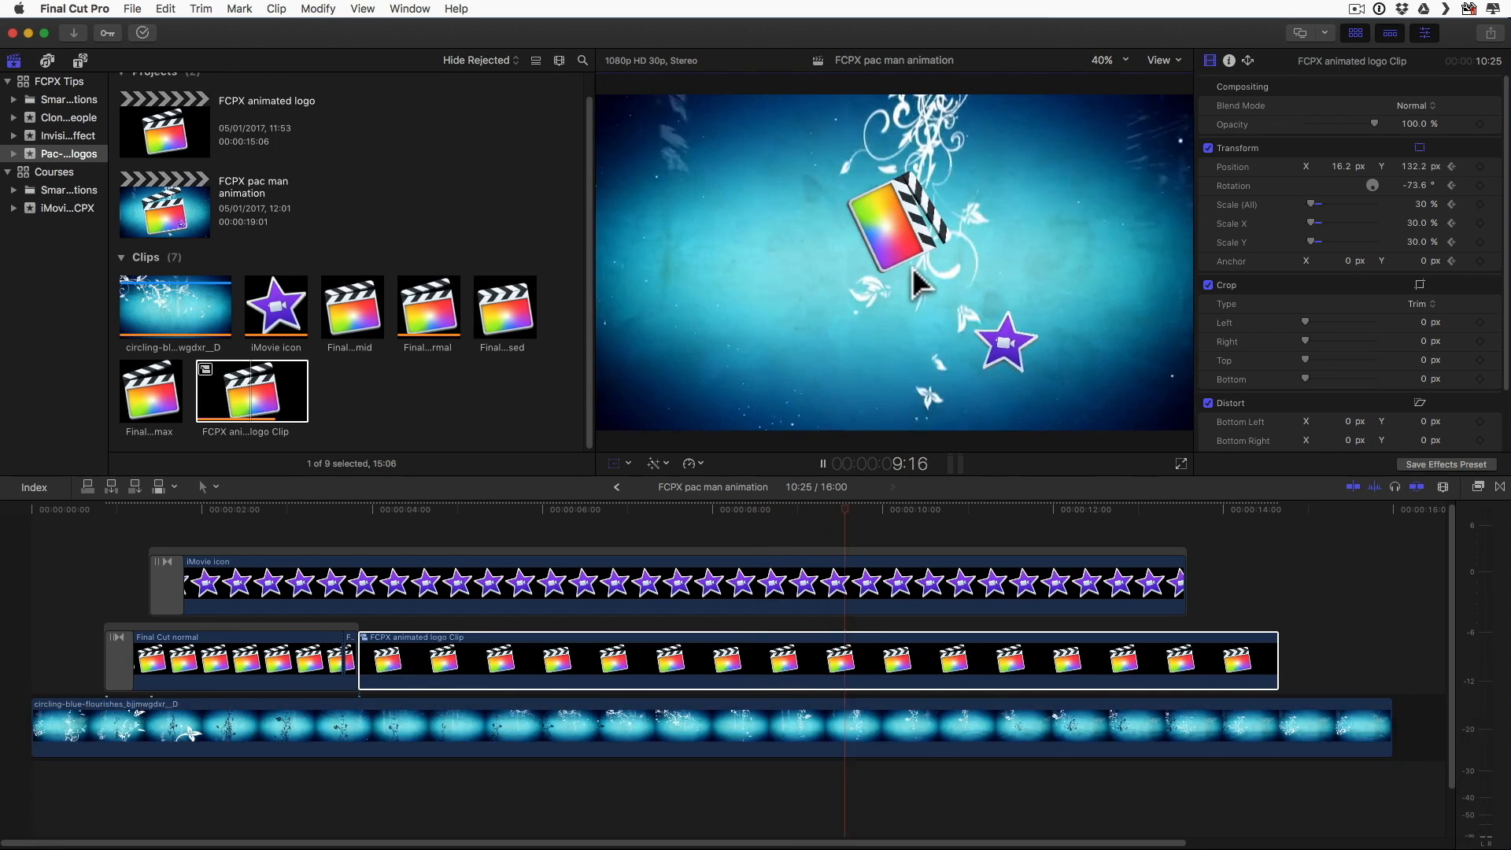
# Step: Keyframe the animated logo down through about X 403.2, Y -207.2 px, rotated about -14.6°, and on to X 773.8, Y -145.2 px at 12:05
pyautogui.press('space')
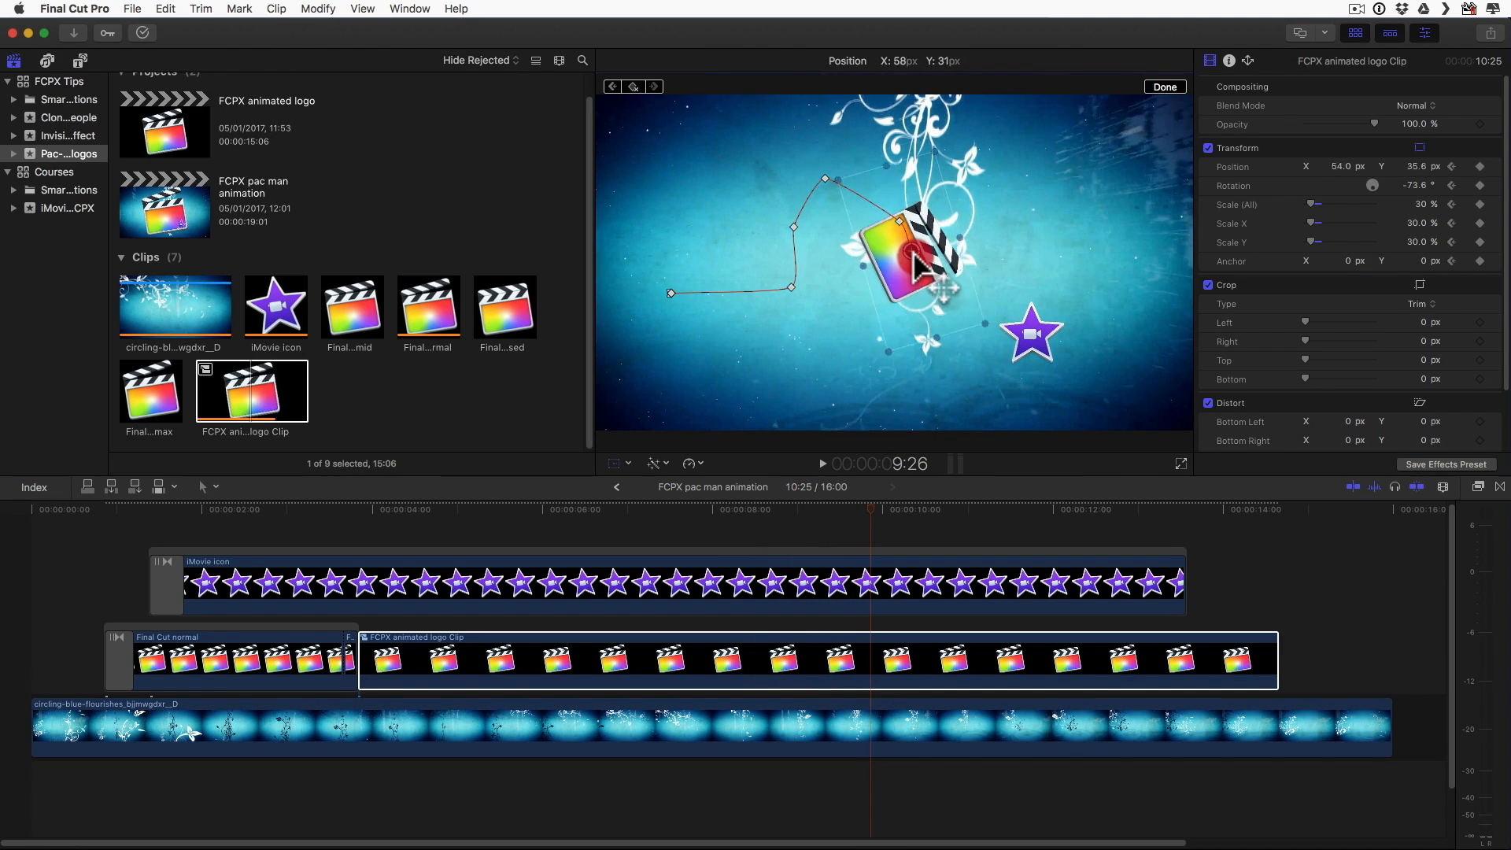
pyautogui.moveTo(941, 299); pyautogui.dragTo(1065, 339)
pyautogui.press('space')
pyautogui.press('space')
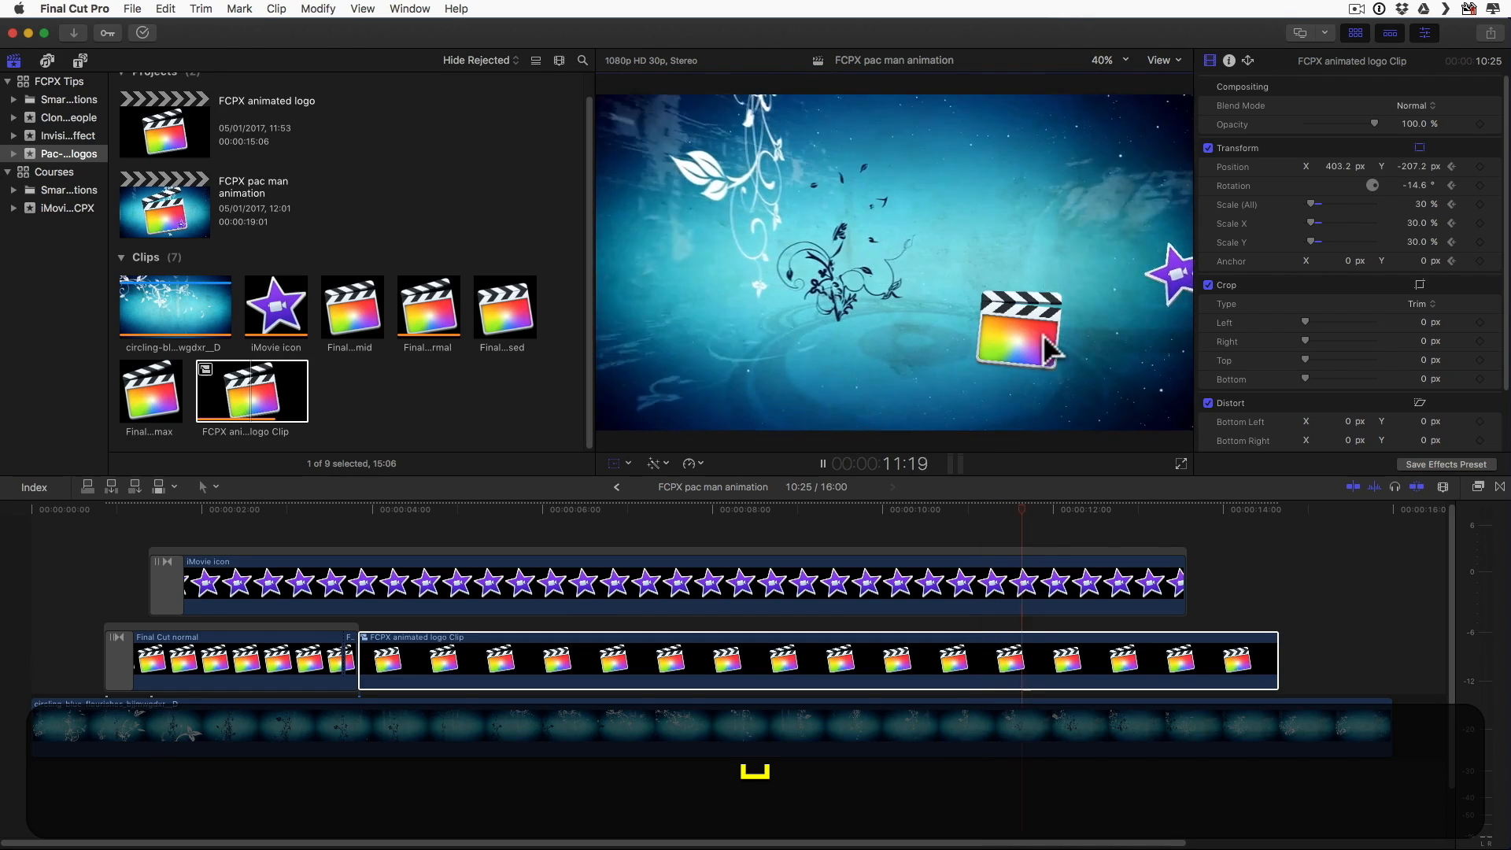
pyautogui.press('space')
pyautogui.moveTo(1020, 321); pyautogui.dragTo(1049, 323)
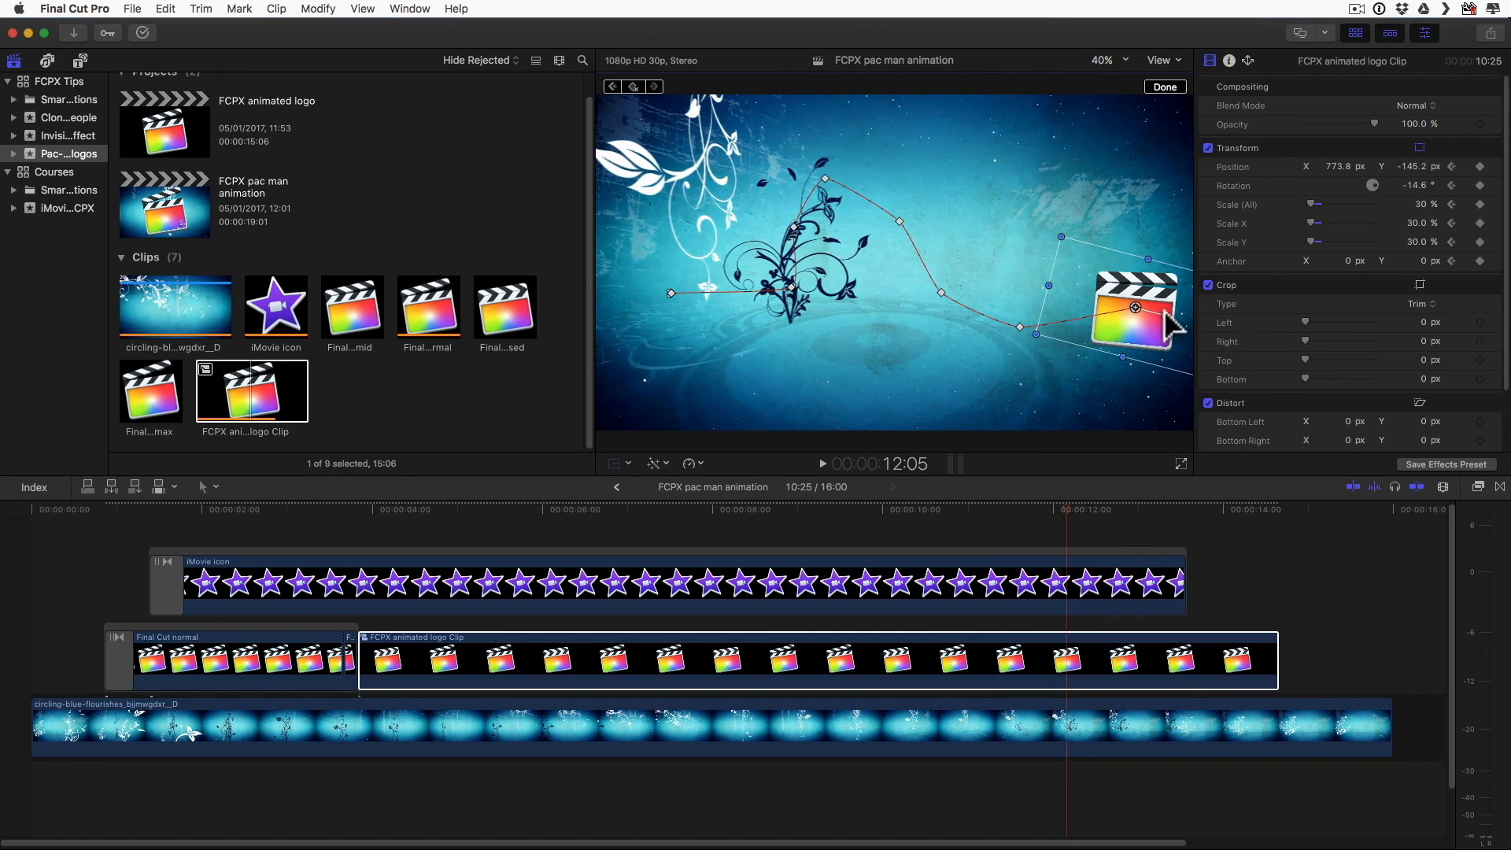
# Step: At 13:09, rotate the logo to about 9.4°, move it past the frame's right edge to X 1193.9, Y 42.8 px, and play back the animation
pyautogui.press('space')
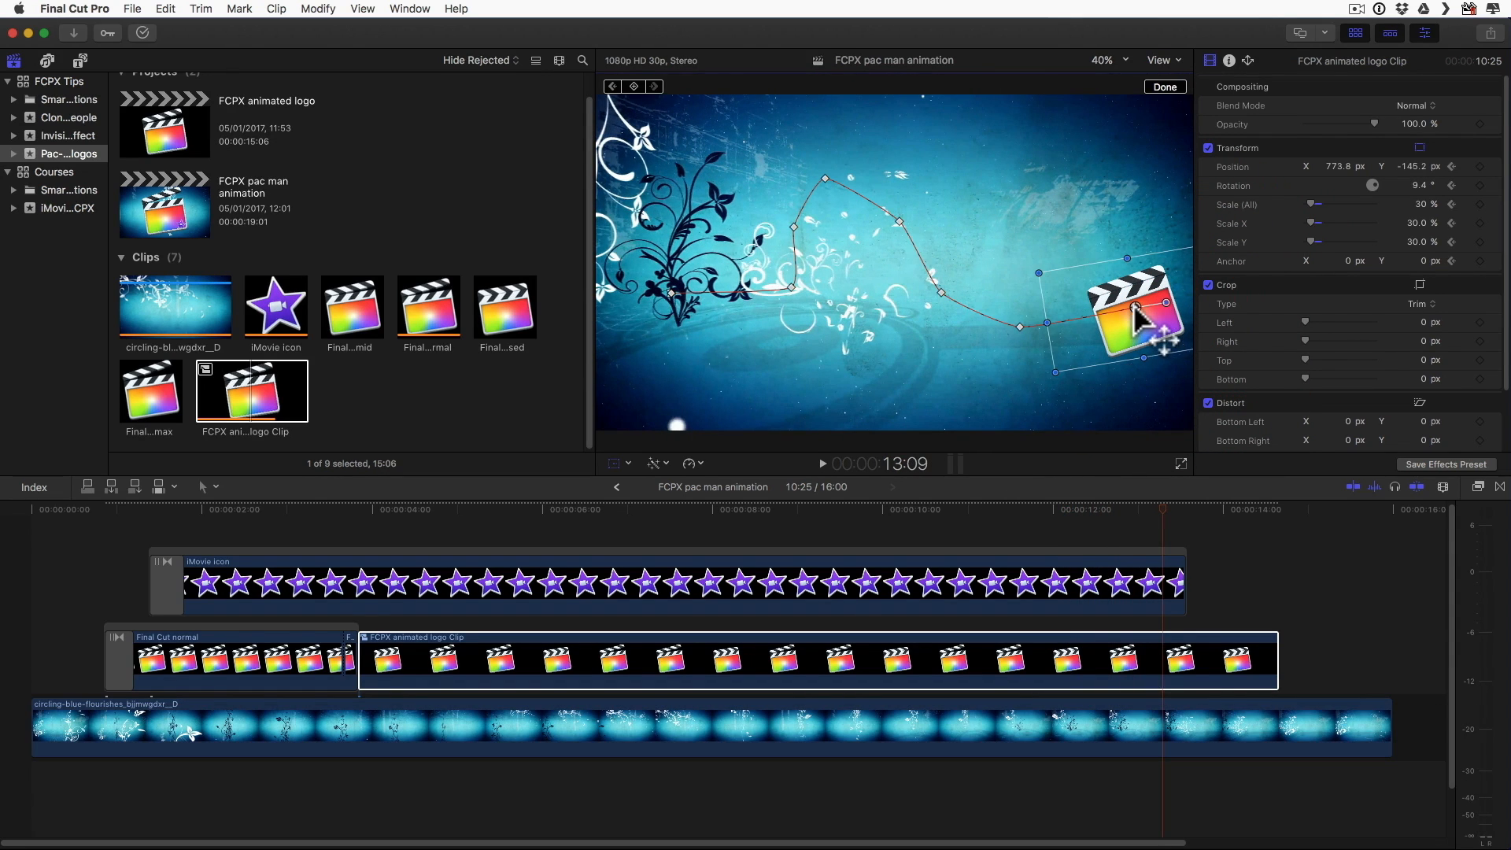
pyautogui.moveTo(1174, 294); pyautogui.dragTo(1267, 258)
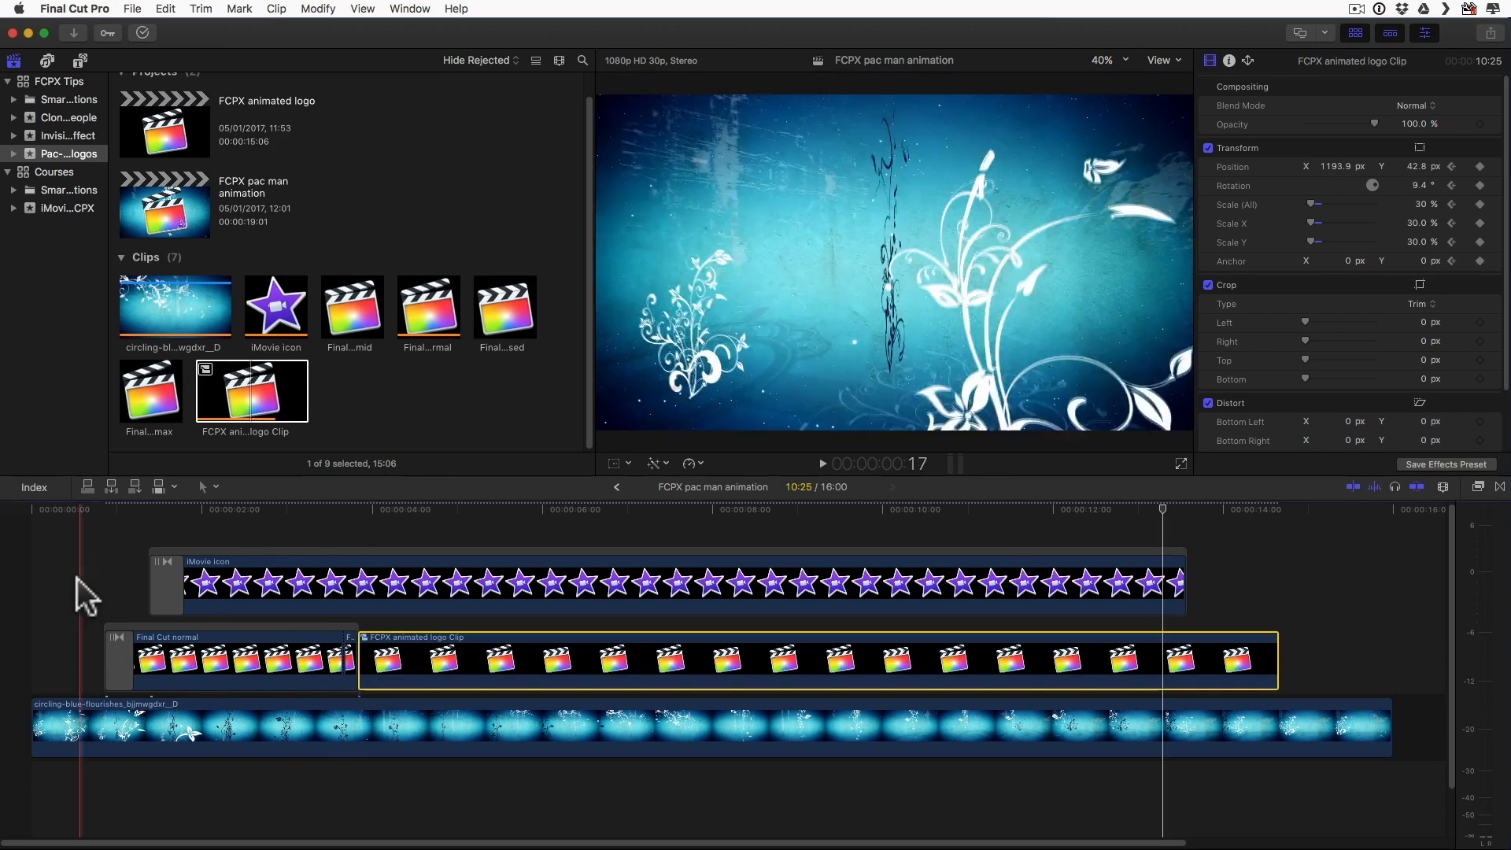
pyautogui.press('space')
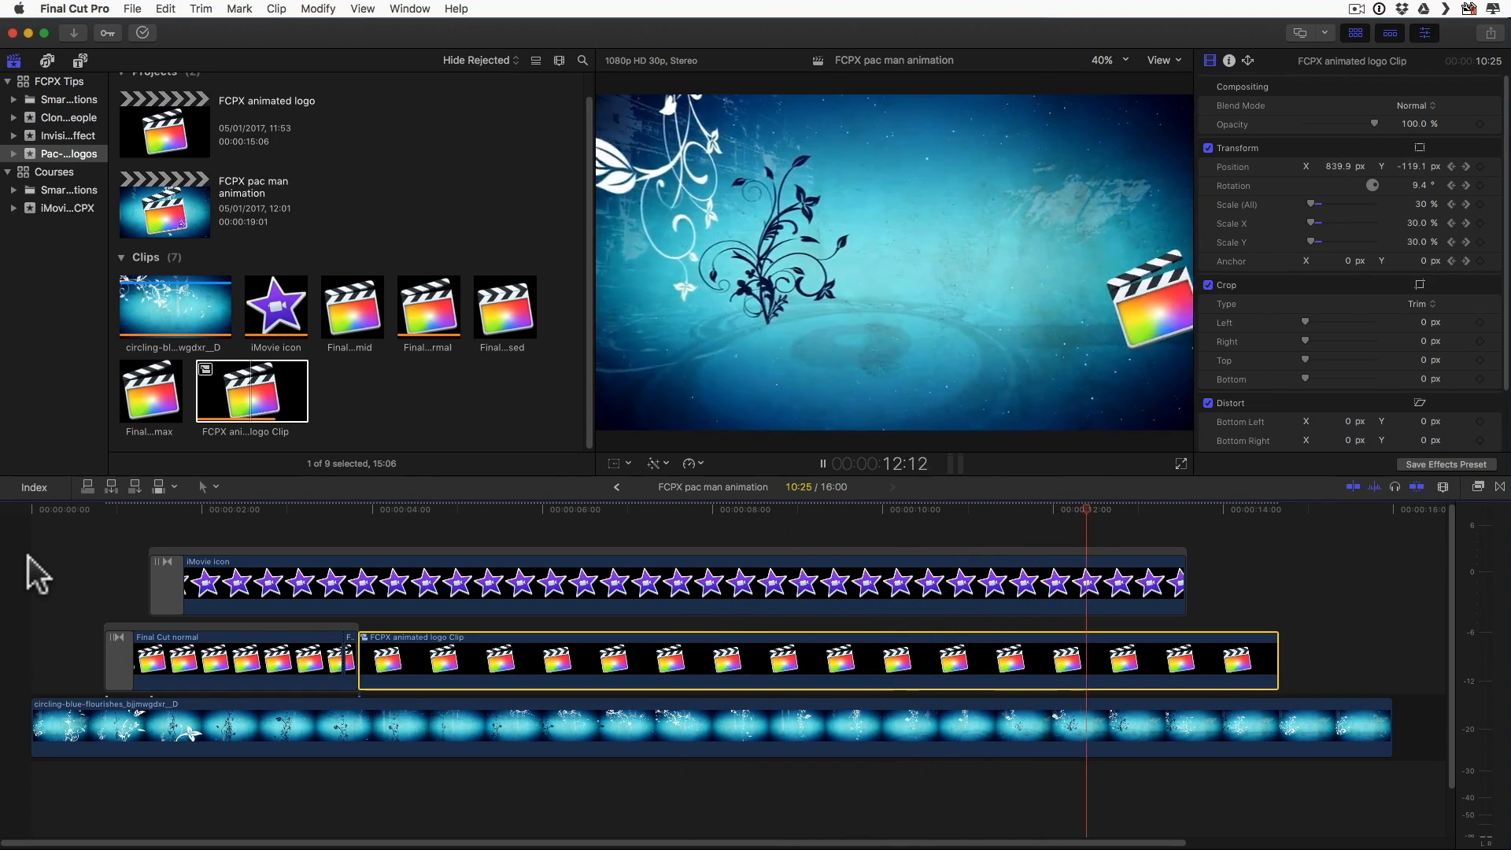
pyautogui.press('space')
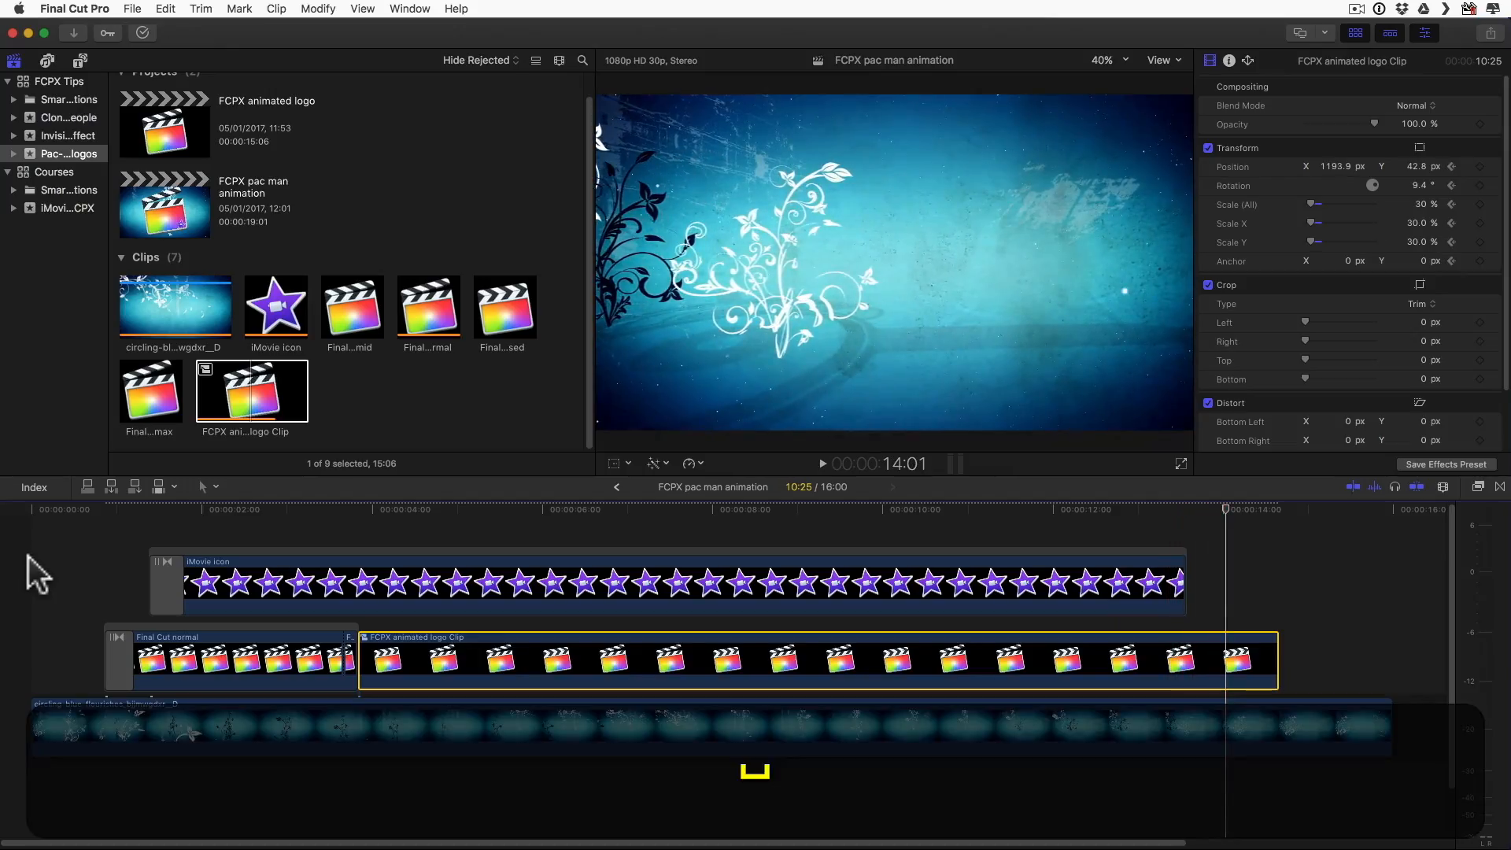